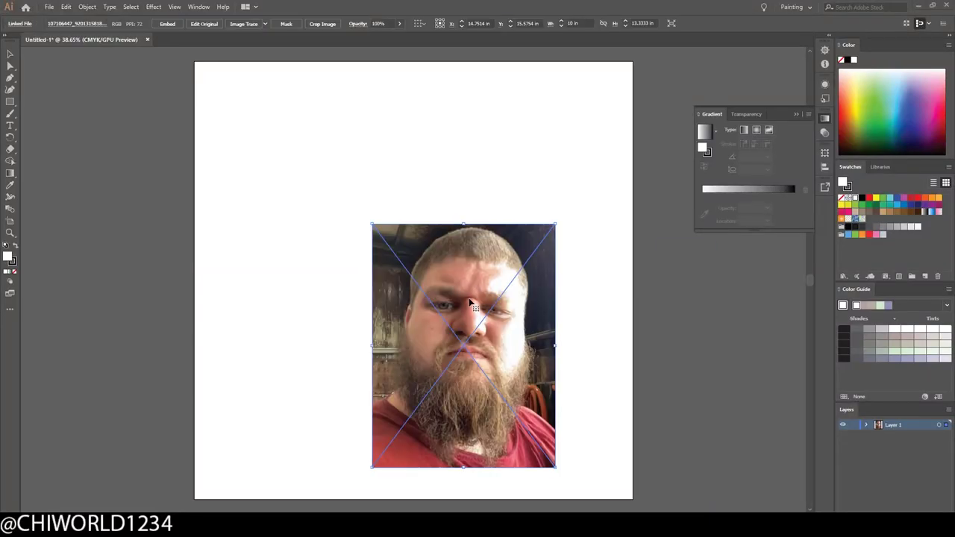
Scale the photo to fill the artboard, lower its opacity, set dark brown stroke, add Layer 2.
drag(399, 36, 373, 36)
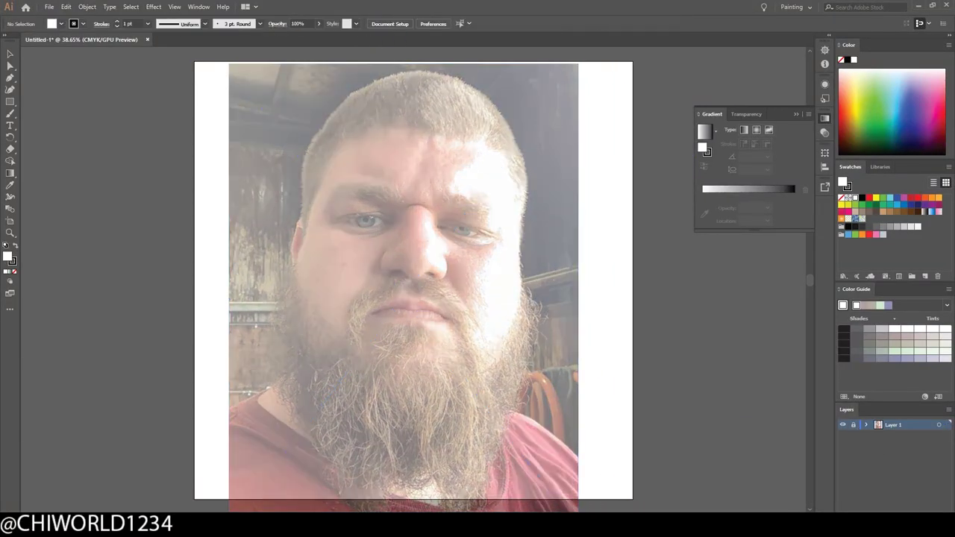
click(853, 425)
double_click(10, 257)
click(85, 135)
Select a Calligraphic brush and set its brush size.
click(247, 40)
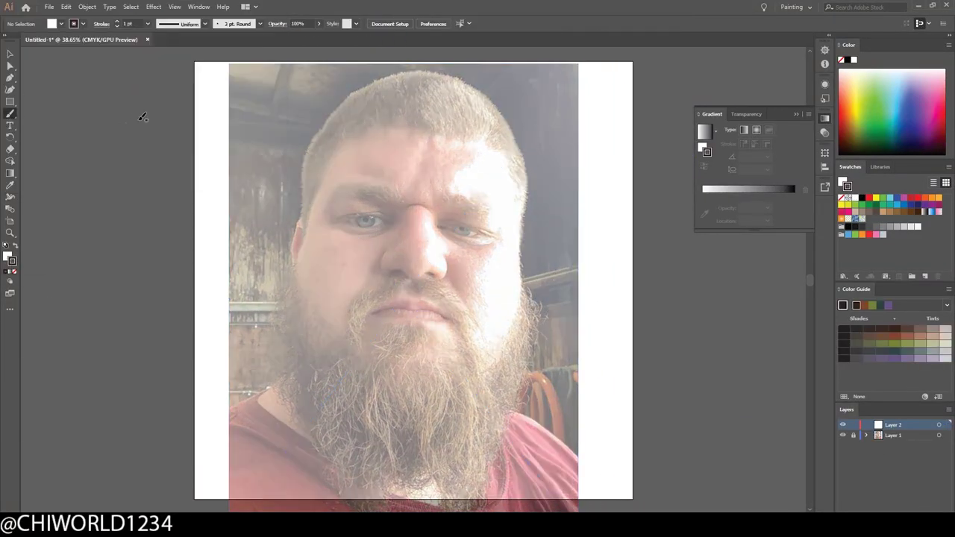
click(246, 23)
double_click(167, 53)
click(164, 156)
click(203, 179)
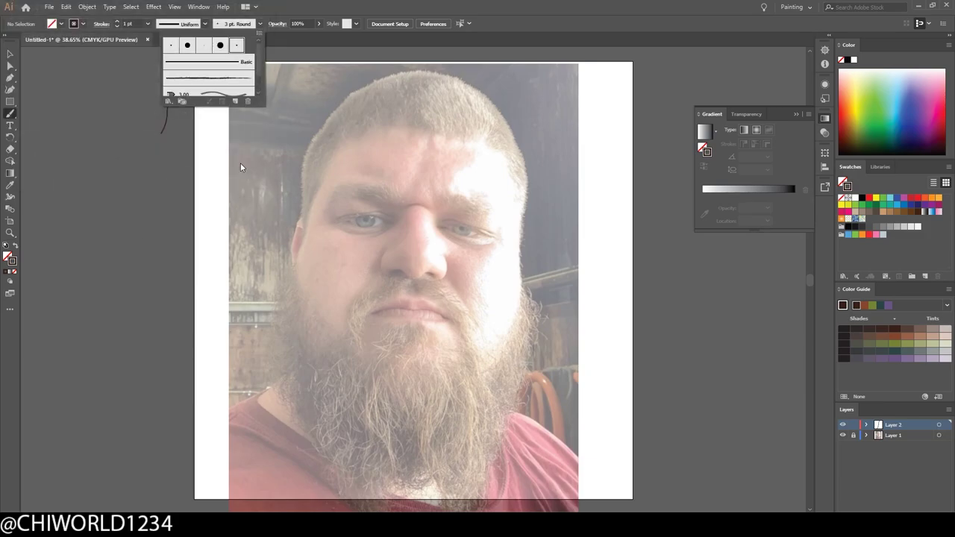
Trace both sides of the nose and the nostril curves with thin brown strokes.
key(ctrl+plus)
key(ctrl+plus)
drag(291, 198, 309, 342)
mouse_move(306, 322)
mouse_down()
mouse_move(409, 349)
mouse_move(530, 345)
mouse_up()
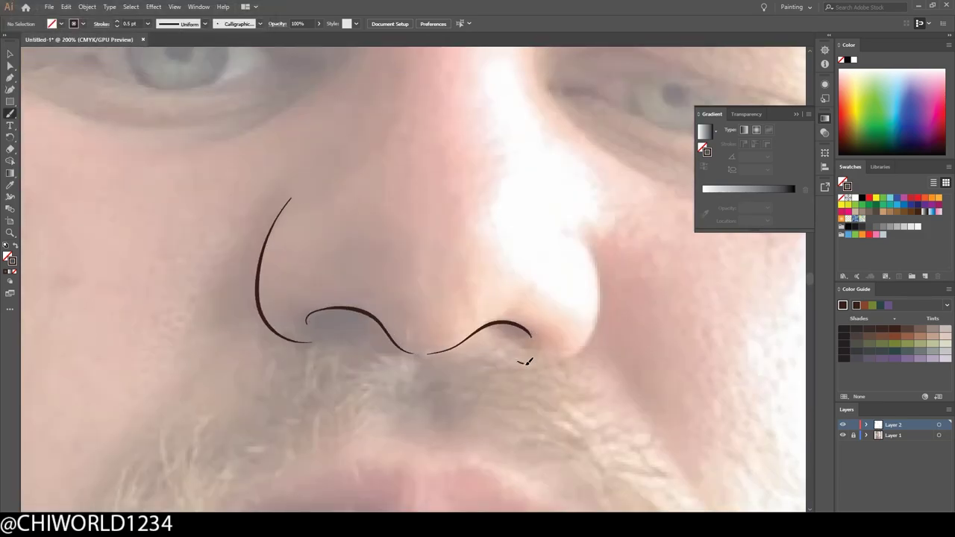
drag(579, 235, 518, 366)
key(ctrl+minus)
key(ctrl+minus)
key(ctrl+plus)
drag(424, 255, 356, 315)
Trace the upper and lower eyelids, eye creases and under-eye bags of both eyes.
drag(586, 278, 791, 322)
drag(194, 265, 399, 268)
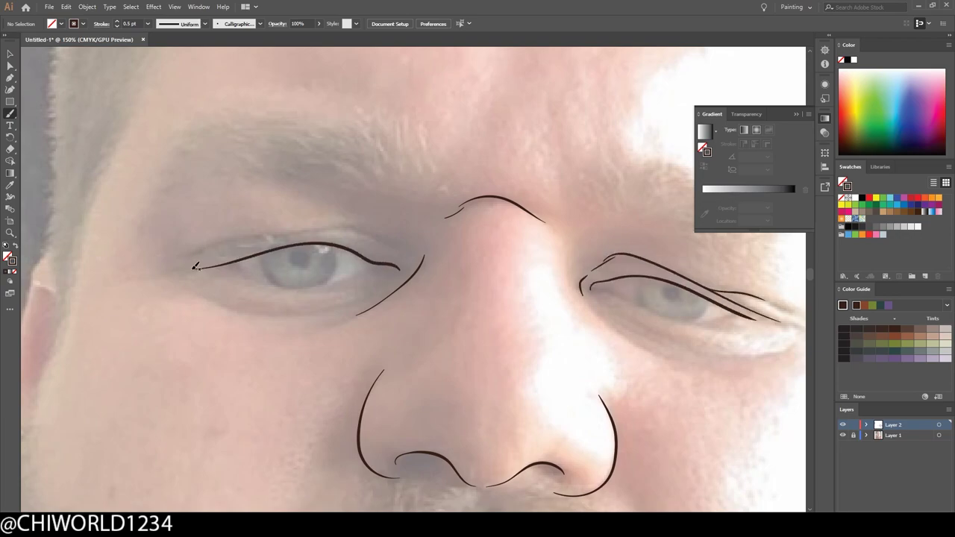
drag(187, 268, 399, 272)
drag(594, 284, 736, 317)
drag(185, 267, 403, 256)
drag(209, 295, 359, 298)
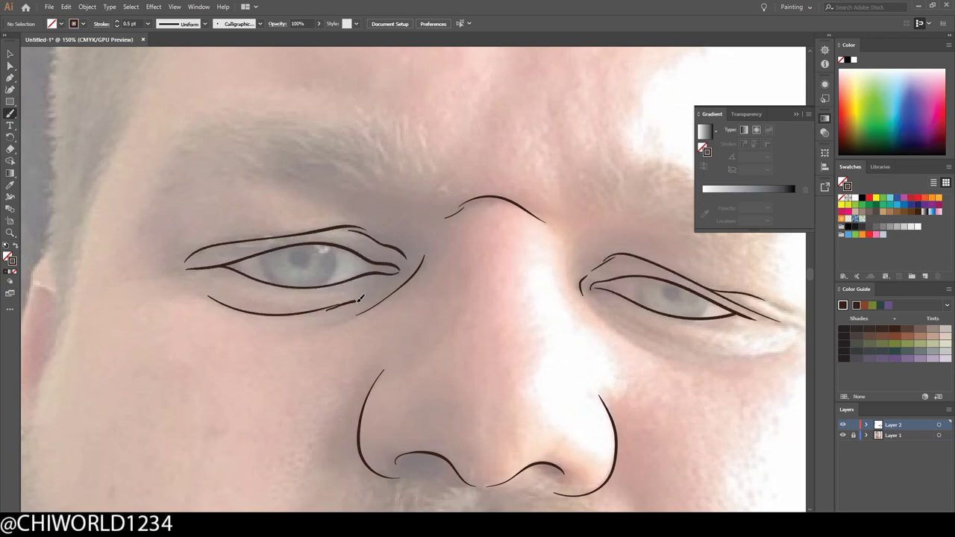
drag(597, 305, 636, 335)
Outline the upper lip and trace the cheek edges on both sides of the face.
scroll(478, 313, down, 3)
scroll(490, 426, up, 3)
mouse_move(319, 371)
mouse_down()
mouse_move(628, 396)
mouse_move(576, 388)
mouse_up()
scroll(695, 397, down, 3)
scroll(261, 291, up, 2)
scroll(552, 442, down, 2)
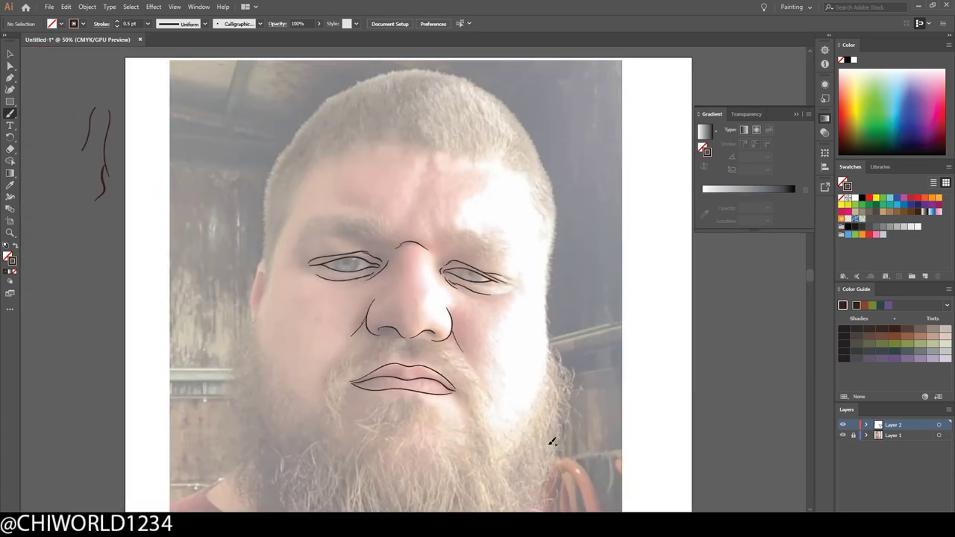
scroll(332, 352, up, 1)
drag(226, 322, 251, 200)
drag(619, 397, 627, 196)
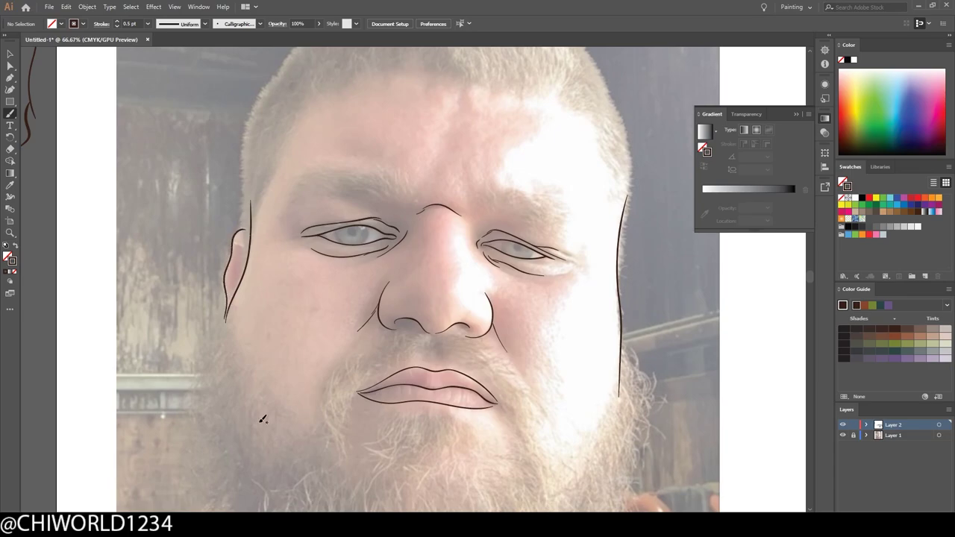
scroll(263, 419, down, 2)
scroll(204, 127, up, 1)
Add short hair strokes to the left and right eyebrows.
key(v)
scroll(536, 309, up, 2)
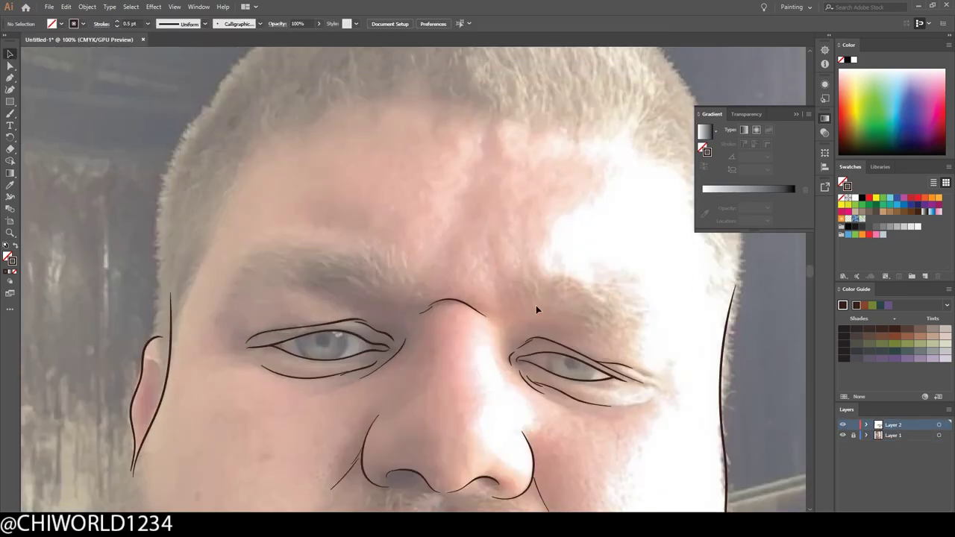
scroll(536, 309, up, 1)
key(b)
mouse_move(248, 301)
mouse_down()
mouse_move(311, 305)
mouse_move(370, 287)
mouse_up()
drag(334, 312, 365, 297)
drag(313, 293, 346, 282)
drag(359, 295, 379, 281)
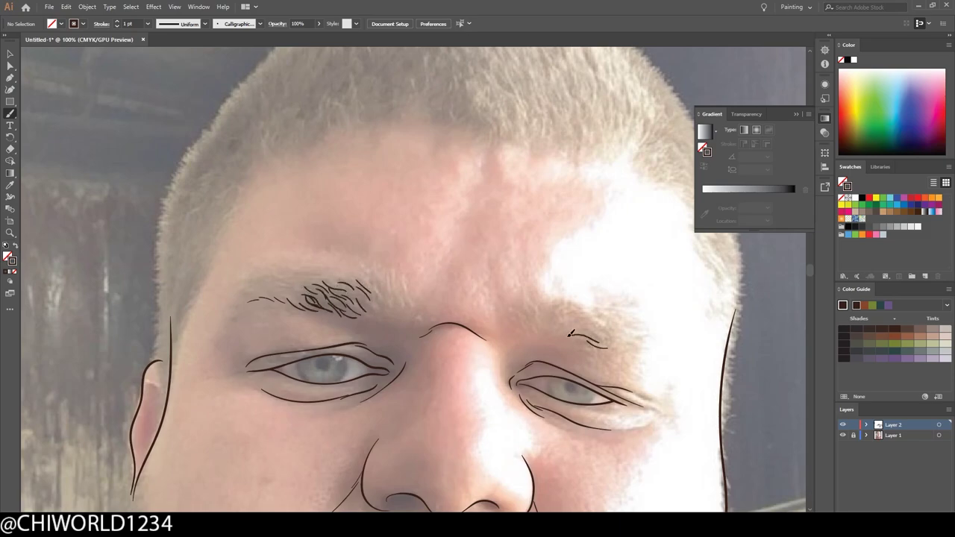
drag(563, 304, 584, 315)
scroll(624, 420, down, 2)
scroll(542, 305, up, 2)
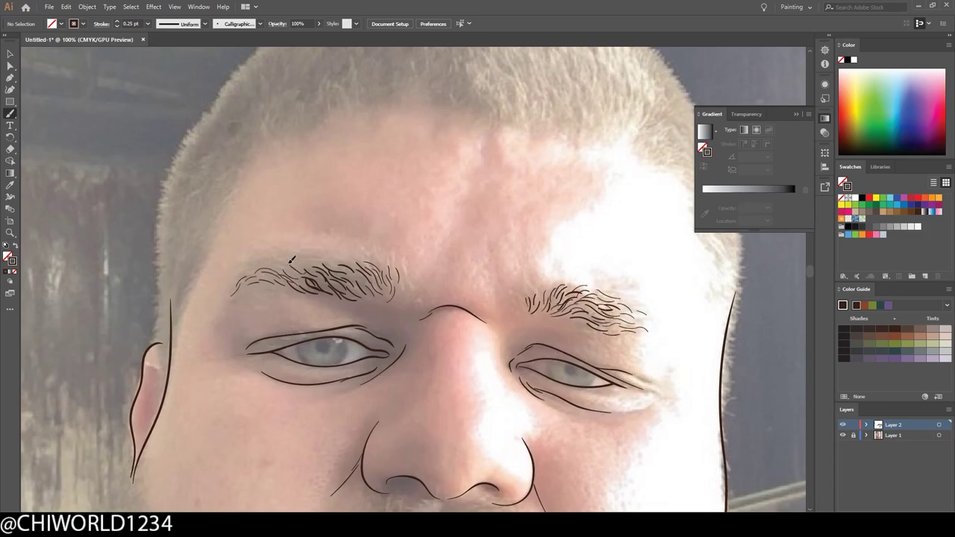
Draw the first mustache hair strands beside the mouth.
scroll(332, 261, down, 3)
scroll(299, 418, up, 2)
drag(348, 266, 339, 348)
drag(393, 237, 367, 258)
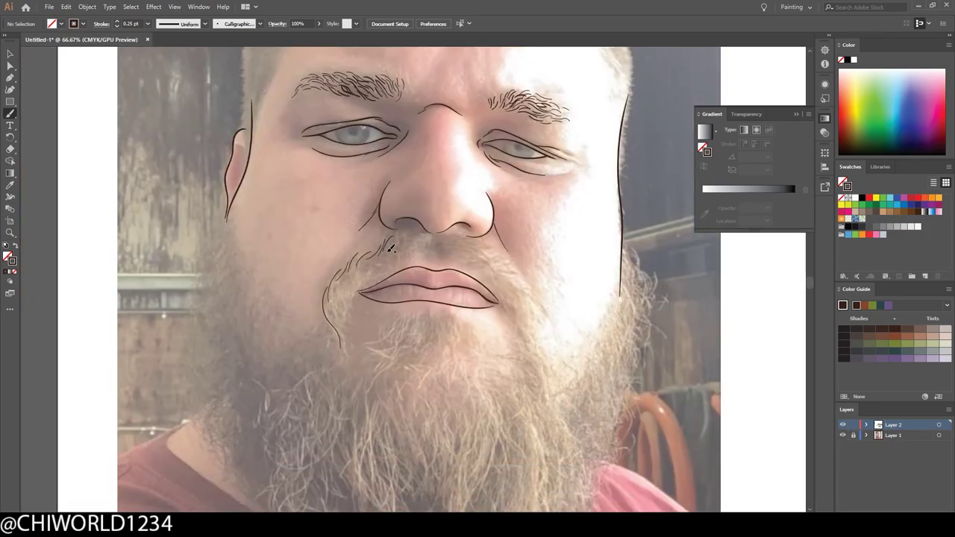
drag(424, 244, 405, 270)
drag(393, 269, 345, 324)
click(15, 247)
Fill both nostrils dark brown with the Blob Brush.
scroll(447, 197, up, 5)
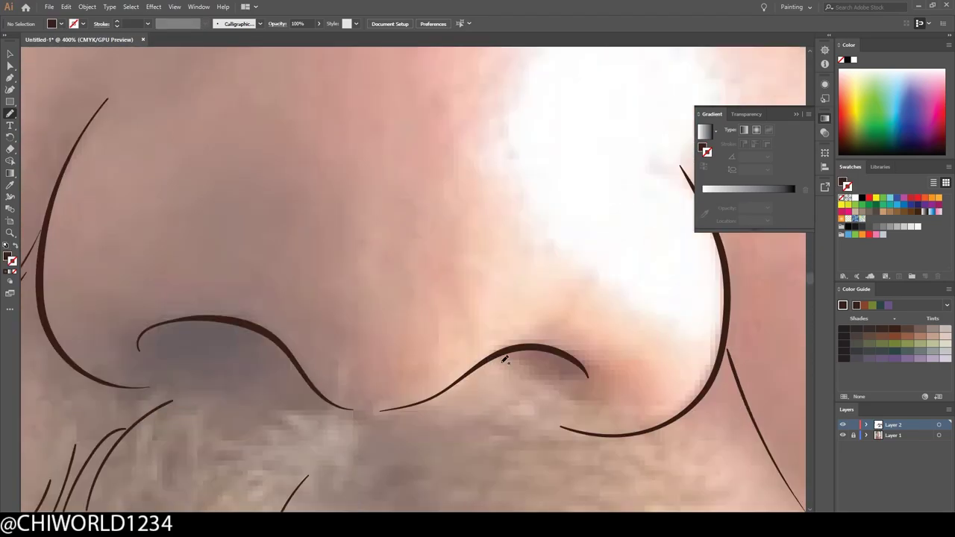
drag(492, 357, 586, 370)
drag(146, 335, 279, 345)
scroll(326, 485, down, 5)
scroll(358, 336, up, 1)
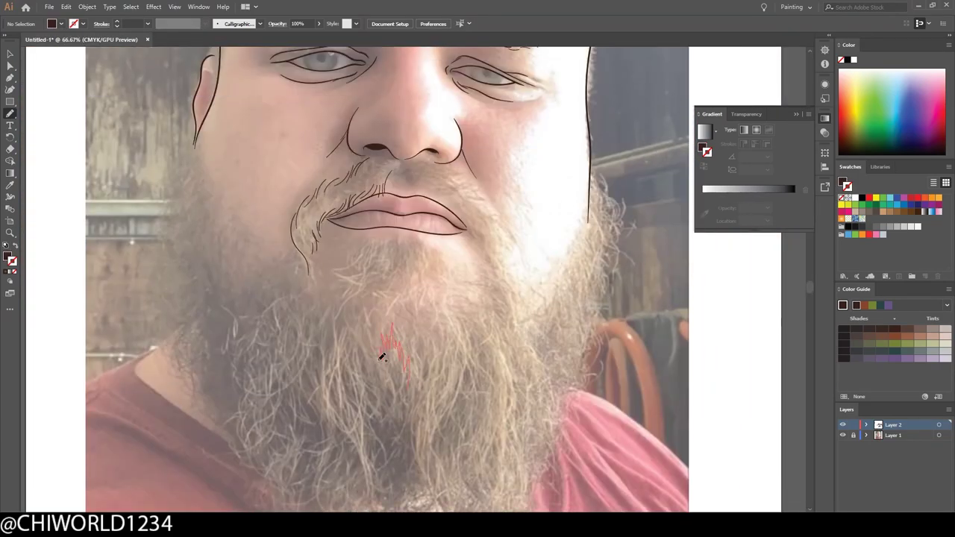
Paint the lower beard as a jagged solid dark brown shape.
drag(409, 377, 321, 323)
drag(416, 429, 410, 467)
mouse_move(364, 320)
mouse_down()
mouse_move(442, 283)
mouse_move(503, 332)
mouse_move(467, 431)
mouse_up()
drag(306, 440, 300, 448)
drag(457, 409, 474, 425)
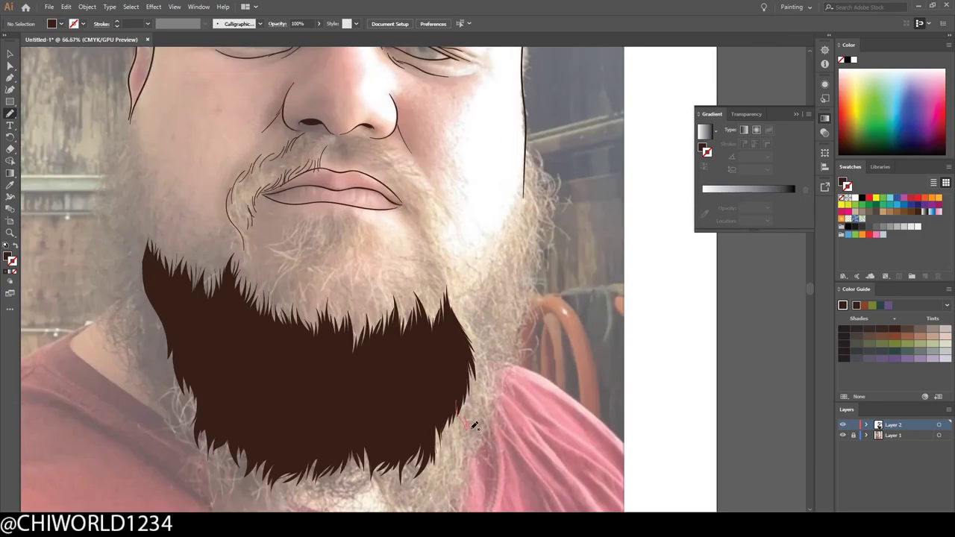
Extend the beard mass up the jaw on both the right and left edges.
drag(525, 200, 477, 321)
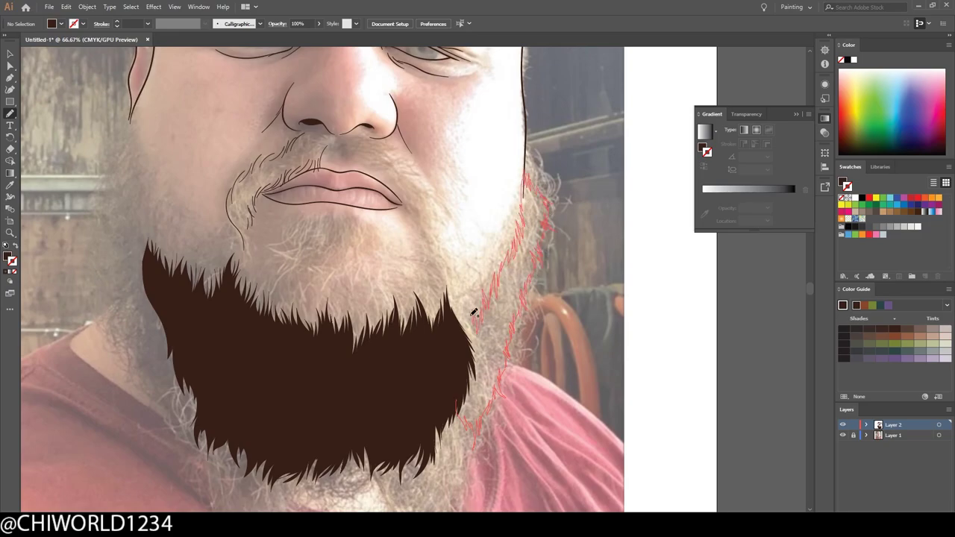
scroll(343, 411, down, 1)
drag(347, 408, 329, 418)
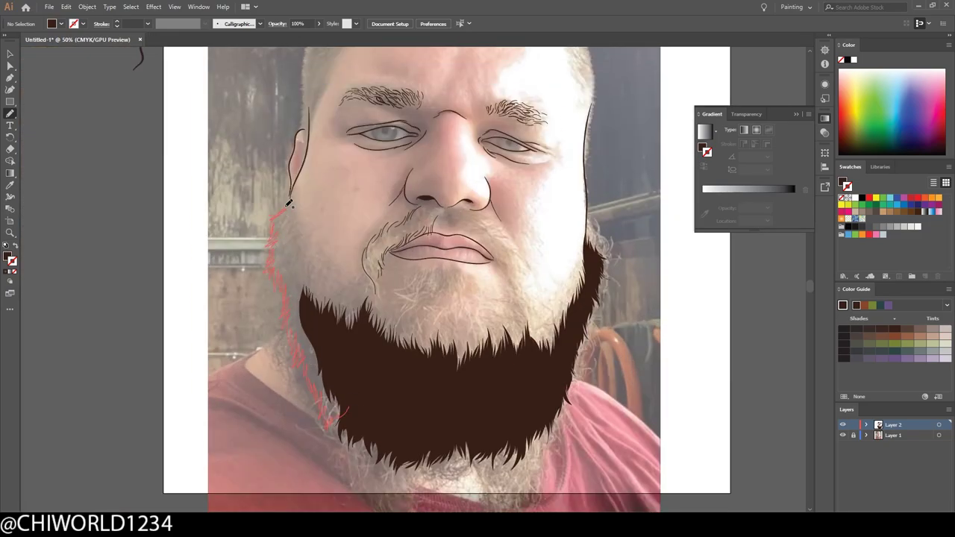
drag(304, 280, 313, 313)
scroll(448, 298, down, 3)
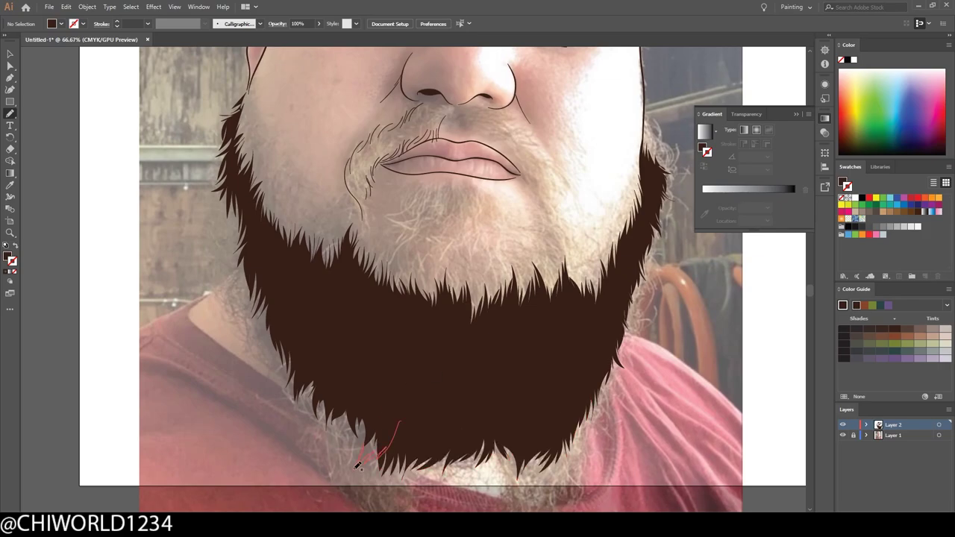
scroll(635, 469, down, 1)
Paint a chin tuft below the lower lip and widen it into a goatee.
key(ctrl+plus)
key(ctrl+plus)
key(ctrl+plus)
drag(566, 297, 539, 376)
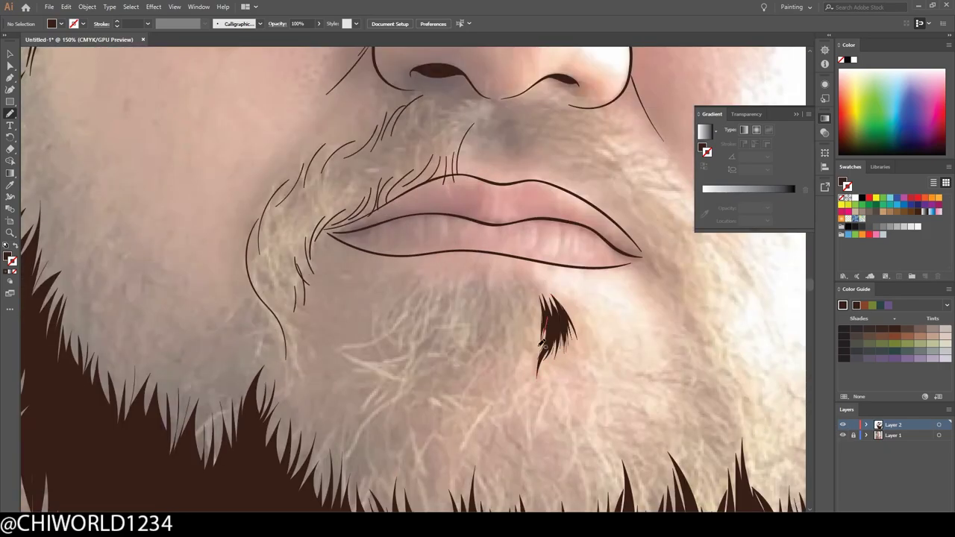
drag(546, 337, 437, 360)
drag(422, 290, 518, 280)
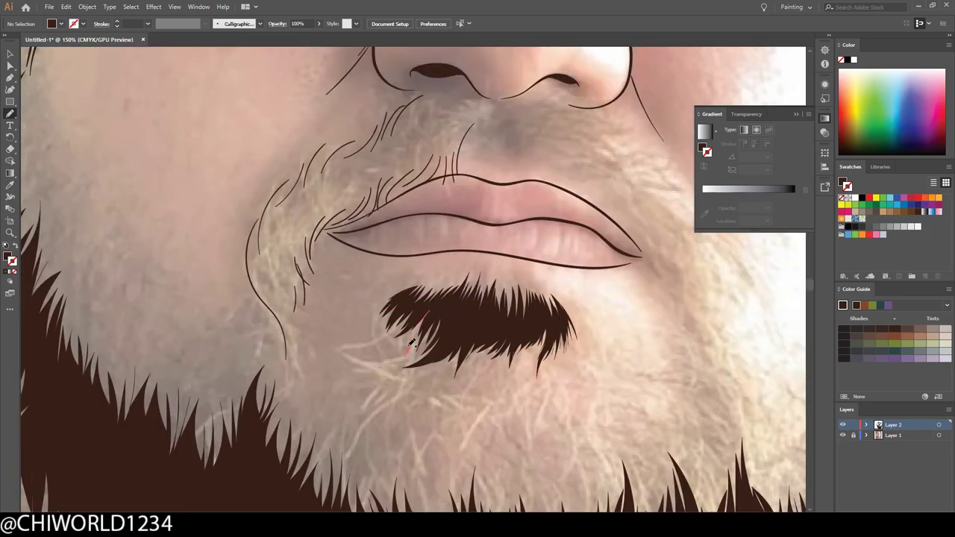
drag(406, 351, 391, 375)
key(ctrl+minus)
key(ctrl+minus)
key(ctrl+minus)
key(ctrl+plus)
key(ctrl+plus)
Add hair strands along the right edge of the beard.
mouse_move(582, 315)
mouse_down()
mouse_move(604, 373)
mouse_move(556, 419)
mouse_up()
drag(537, 376, 456, 483)
scroll(368, 321, left, 3)
scroll(368, 321, up, 2)
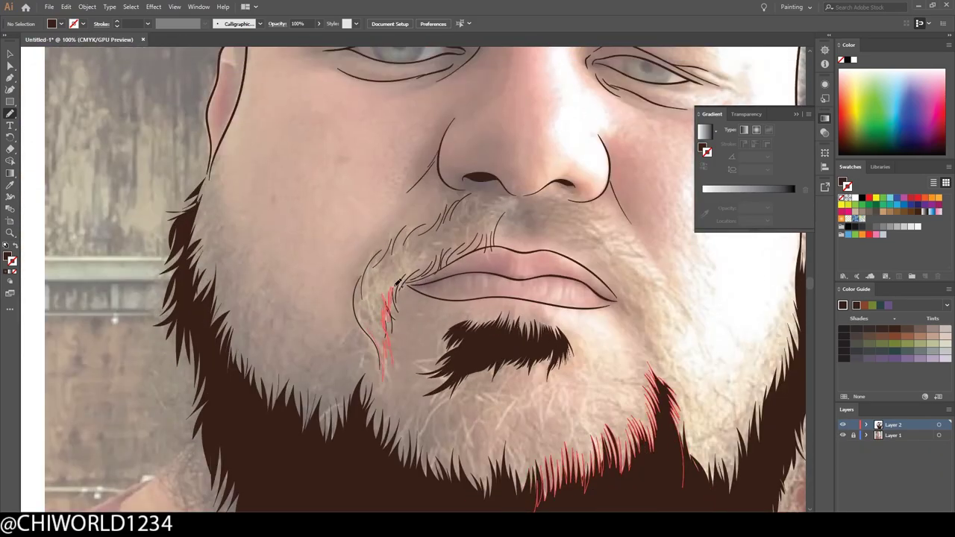
Paint dark brown strands on the left and right sides of the mustache.
drag(382, 274, 372, 267)
key(ctrl+plus)
drag(623, 343, 642, 421)
mouse_move(571, 269)
mouse_down()
mouse_move(623, 315)
mouse_move(649, 396)
mouse_up()
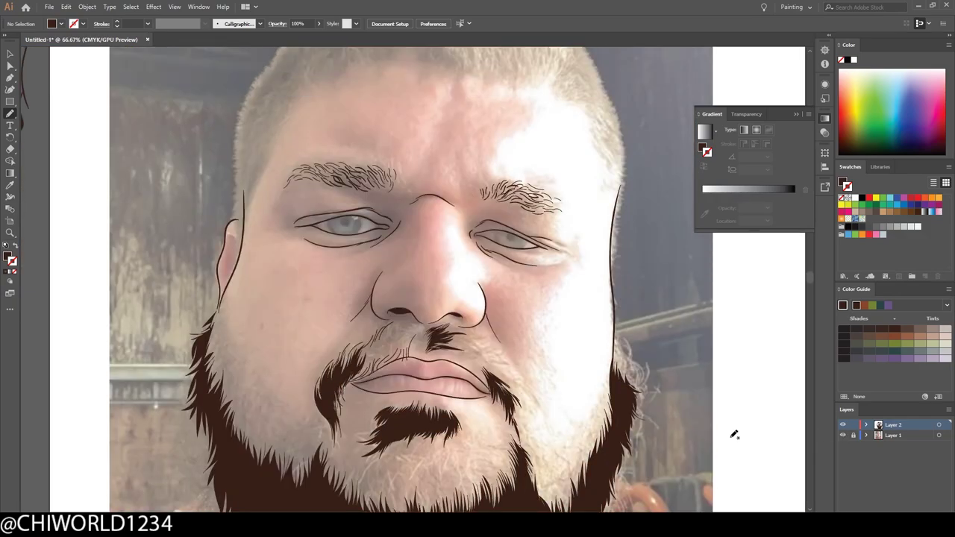
Brush thin hair strands above the upper lip and across the left mustache.
scroll(299, 224, up, 3)
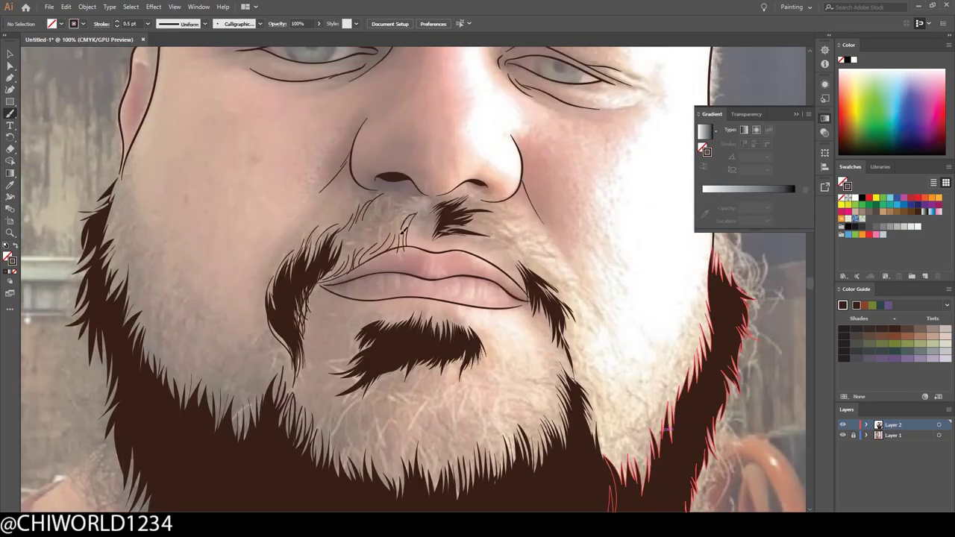
mouse_move(403, 216)
mouse_down()
mouse_move(351, 258)
mouse_move(396, 193)
mouse_move(327, 254)
mouse_up()
mouse_move(403, 198)
mouse_down()
mouse_move(334, 231)
mouse_move(308, 270)
mouse_up()
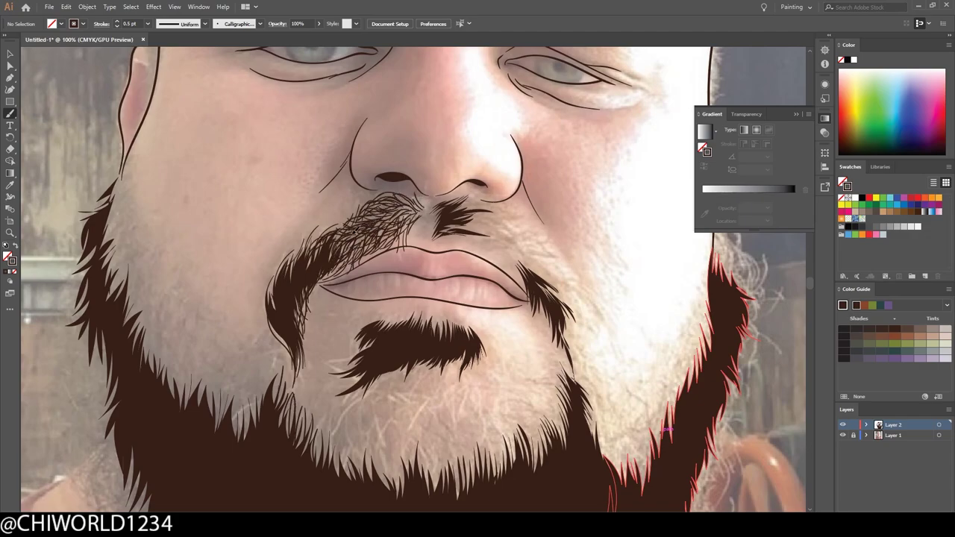
drag(361, 221, 284, 283)
drag(300, 245, 274, 308)
Fill the right mustache with many thin hair strands.
drag(362, 243, 323, 280)
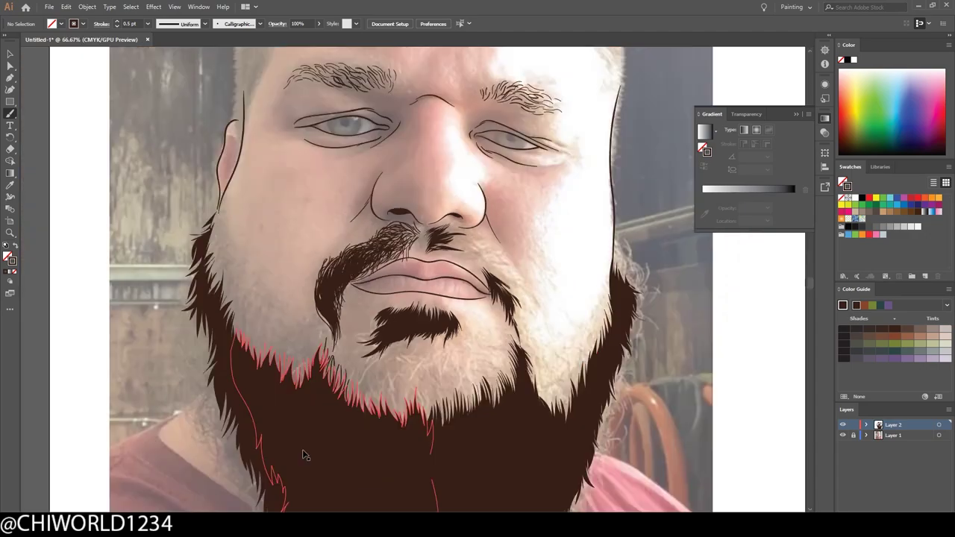
drag(493, 248, 552, 275)
drag(472, 233, 538, 262)
drag(442, 230, 527, 245)
drag(468, 224, 524, 240)
mouse_move(474, 204)
mouse_down()
mouse_move(516, 232)
mouse_move(458, 212)
mouse_up()
drag(496, 216, 446, 231)
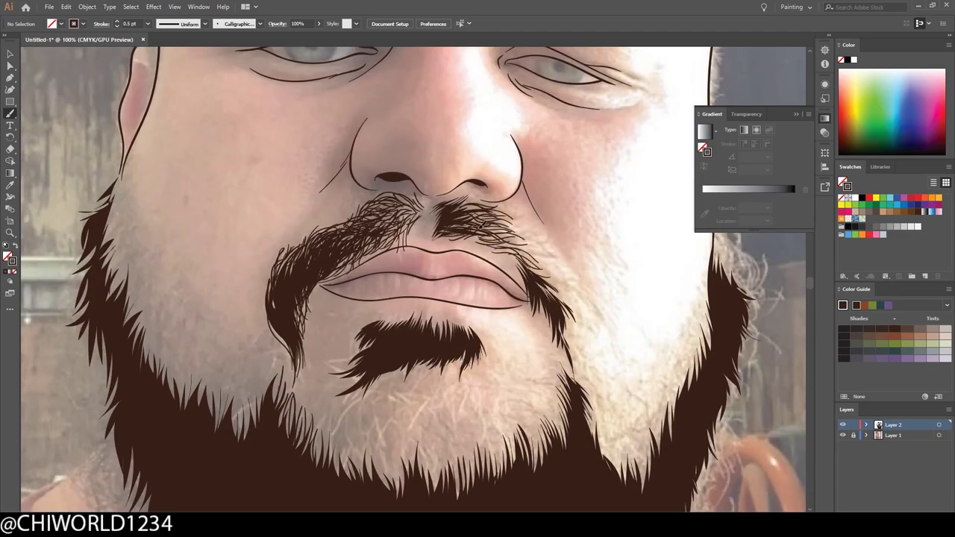
drag(510, 246, 554, 279)
mouse_move(506, 225)
mouse_down()
mouse_move(546, 257)
mouse_move(536, 236)
mouse_up()
drag(497, 252, 525, 273)
drag(500, 237, 454, 239)
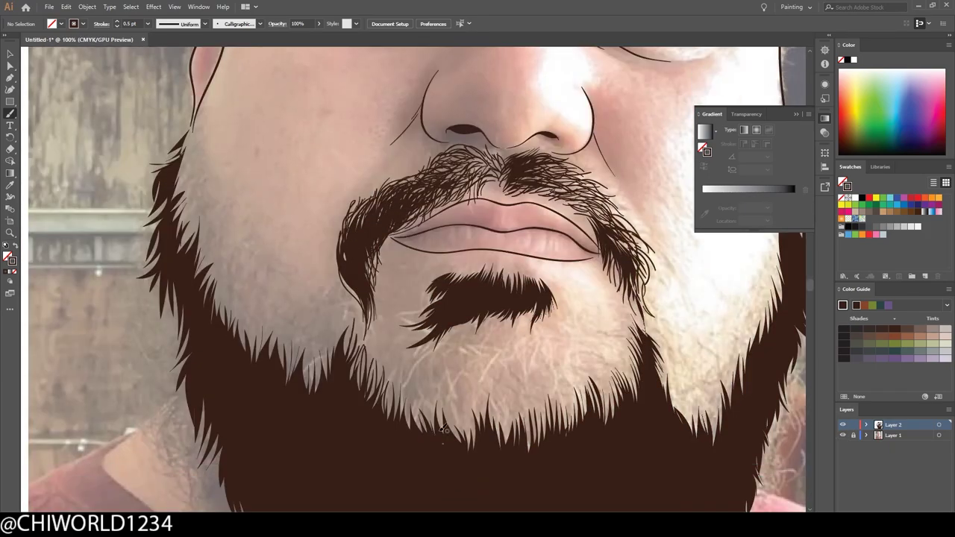
Brush thin hair strands onto the chin patch.
mouse_move(553, 298)
mouse_down()
mouse_move(522, 340)
mouse_move(406, 359)
mouse_up()
drag(478, 317, 392, 344)
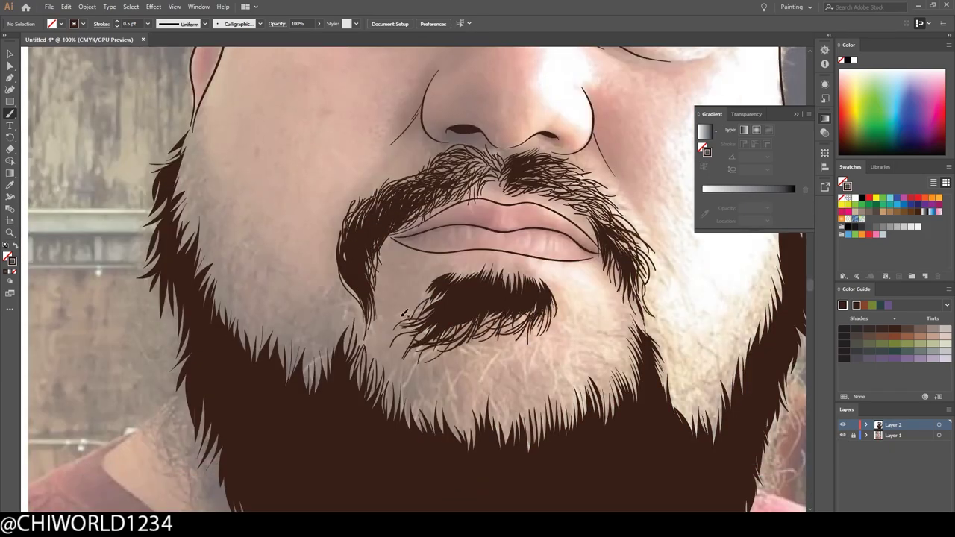
drag(441, 277, 402, 317)
mouse_move(552, 277)
mouse_down()
mouse_move(481, 334)
mouse_move(477, 289)
mouse_move(418, 312)
mouse_up()
key(ctrl+minus)
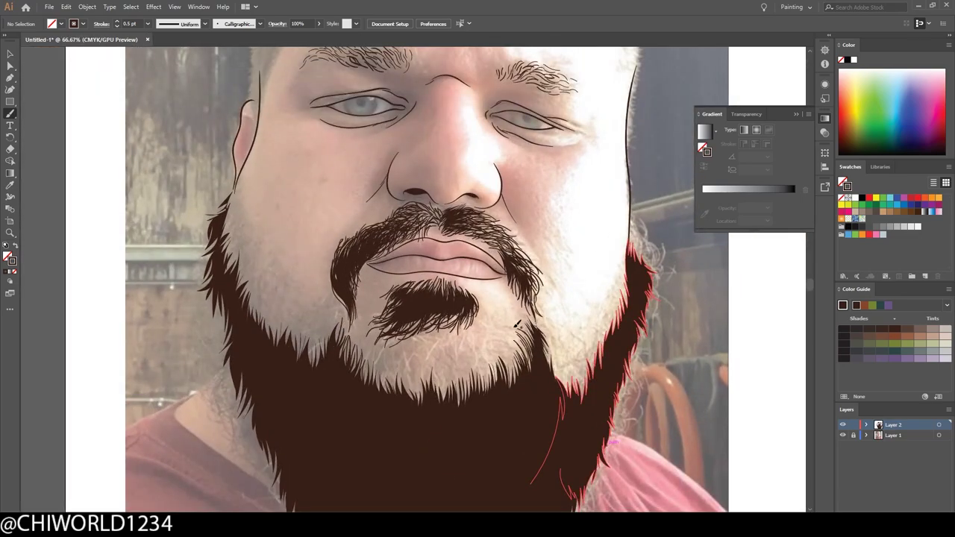
Add hair strands across the lower chin beard and along its upper edge.
drag(496, 377, 437, 397)
mouse_move(451, 317)
mouse_down()
mouse_move(381, 392)
mouse_move(374, 382)
mouse_up()
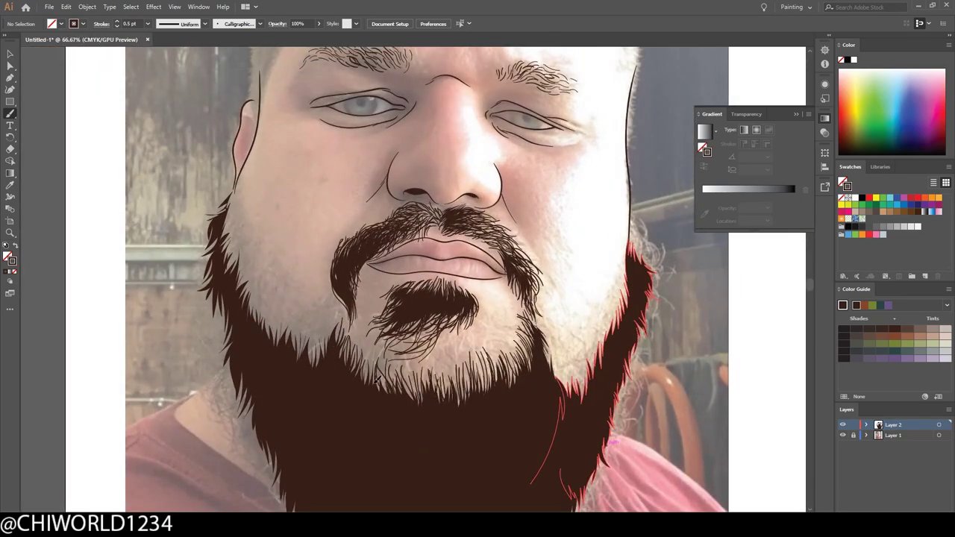
mouse_move(350, 300)
mouse_down()
mouse_move(315, 326)
mouse_move(290, 311)
mouse_move(248, 257)
mouse_move(233, 192)
mouse_up()
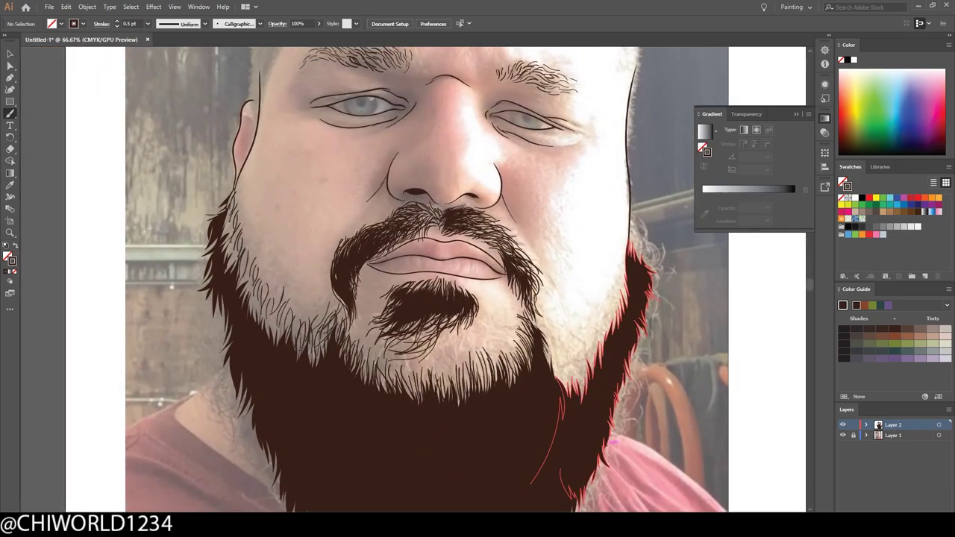
mouse_move(567, 377)
mouse_down()
mouse_move(608, 332)
mouse_move(625, 266)
mouse_up()
drag(454, 317, 403, 349)
drag(434, 315, 380, 354)
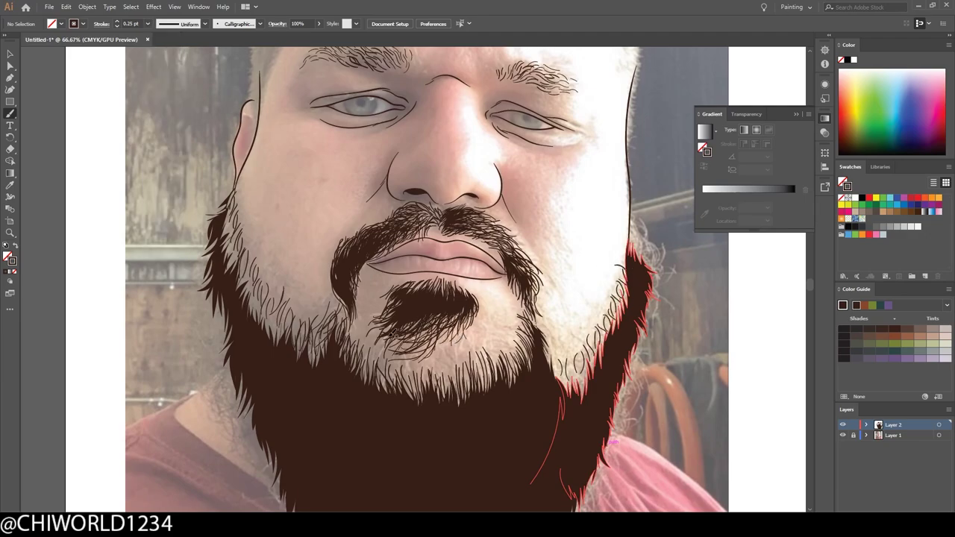
drag(518, 328, 502, 360)
drag(534, 304, 485, 367)
mouse_move(488, 356)
mouse_down()
mouse_move(470, 390)
mouse_move(457, 394)
mouse_up()
mouse_move(498, 350)
mouse_down()
mouse_move(472, 379)
mouse_move(416, 408)
mouse_up()
mouse_move(396, 345)
mouse_down()
mouse_move(379, 390)
mouse_move(359, 384)
mouse_up()
drag(373, 340, 354, 378)
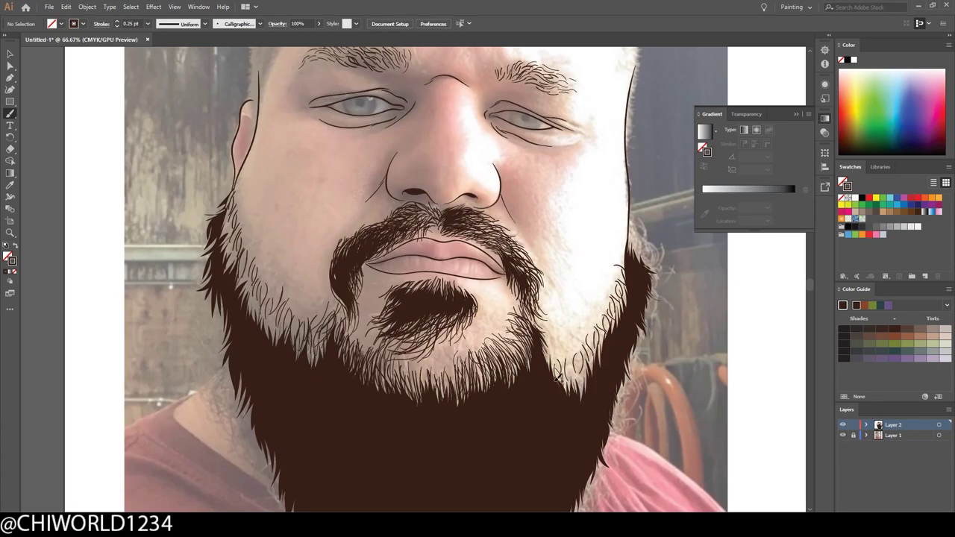
Add hair strands up the beard's right edge.
drag(557, 378, 543, 333)
drag(588, 338, 567, 381)
drag(618, 309, 582, 354)
drag(606, 317, 620, 271)
Add hair strands up the beard's left edge.
drag(590, 351, 574, 389)
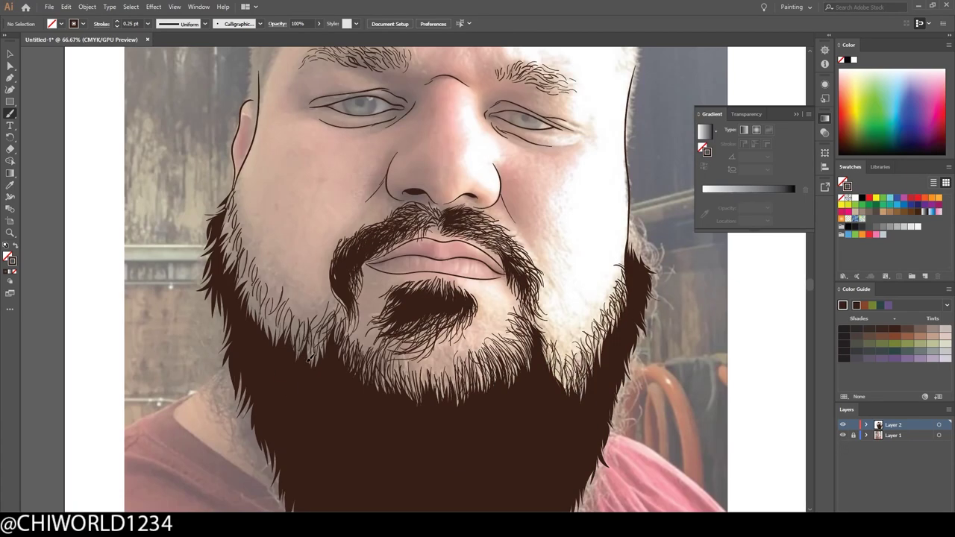
drag(345, 300, 322, 363)
drag(287, 286, 302, 343)
drag(253, 257, 266, 306)
drag(292, 344, 272, 303)
drag(273, 336, 251, 291)
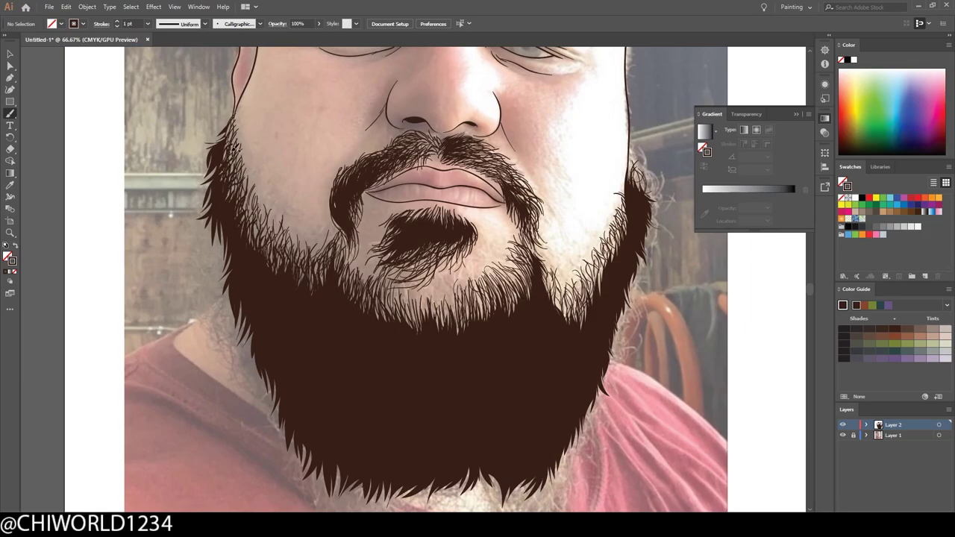
Paint curly strands along the beard's lower-right and bottom edges.
drag(577, 330, 540, 318)
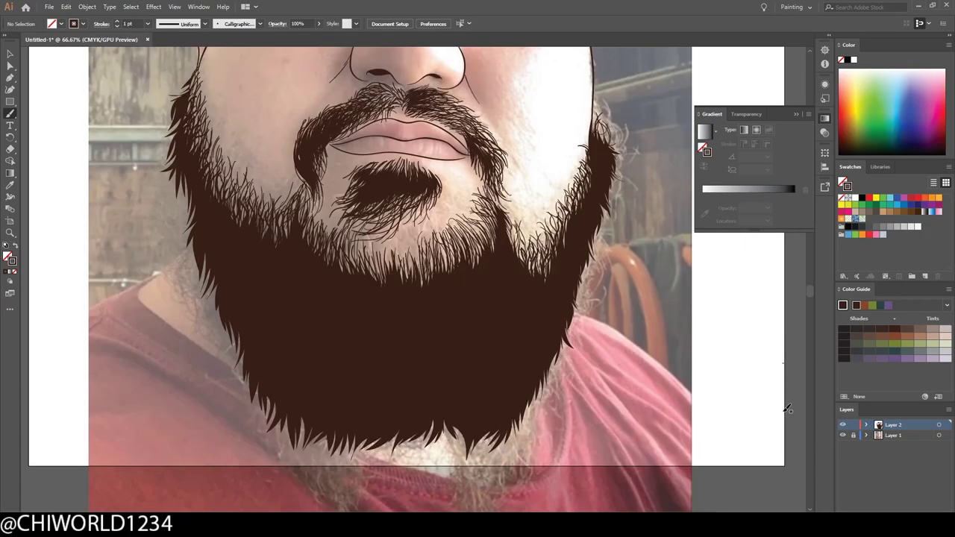
drag(544, 389, 498, 456)
mouse_move(535, 409)
mouse_down()
mouse_move(470, 474)
mouse_move(445, 469)
mouse_up()
drag(451, 422, 350, 481)
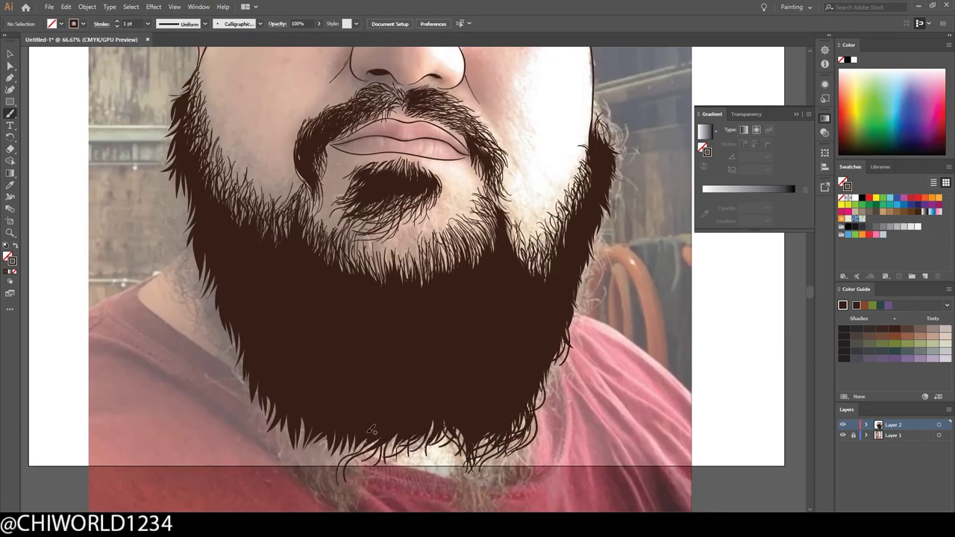
mouse_move(366, 433)
mouse_down()
mouse_move(299, 471)
mouse_move(218, 325)
mouse_move(200, 266)
mouse_up()
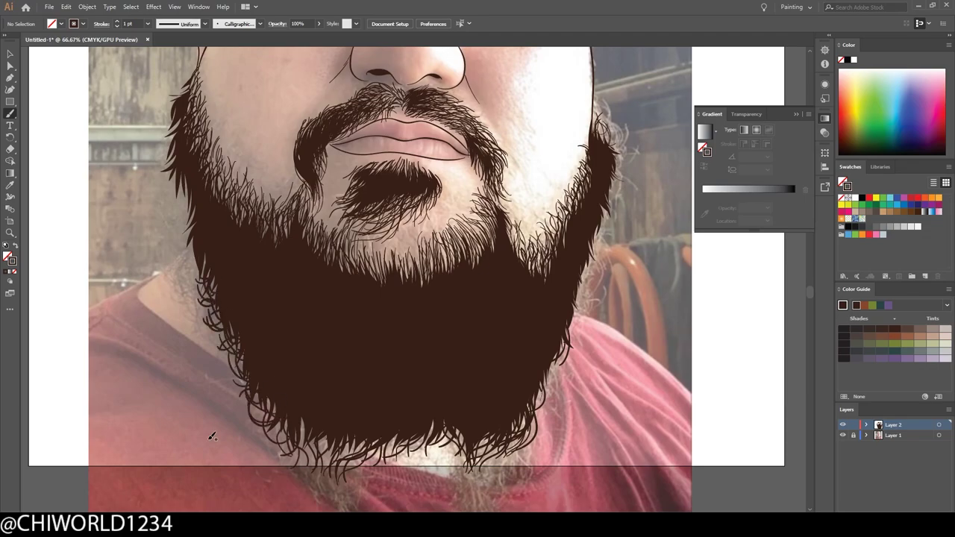
Add strands up both outer beard edges and more along the bottom edge.
mouse_move(545, 403)
mouse_down()
mouse_move(580, 298)
mouse_move(602, 161)
mouse_up()
drag(593, 283, 619, 138)
drag(231, 324, 193, 302)
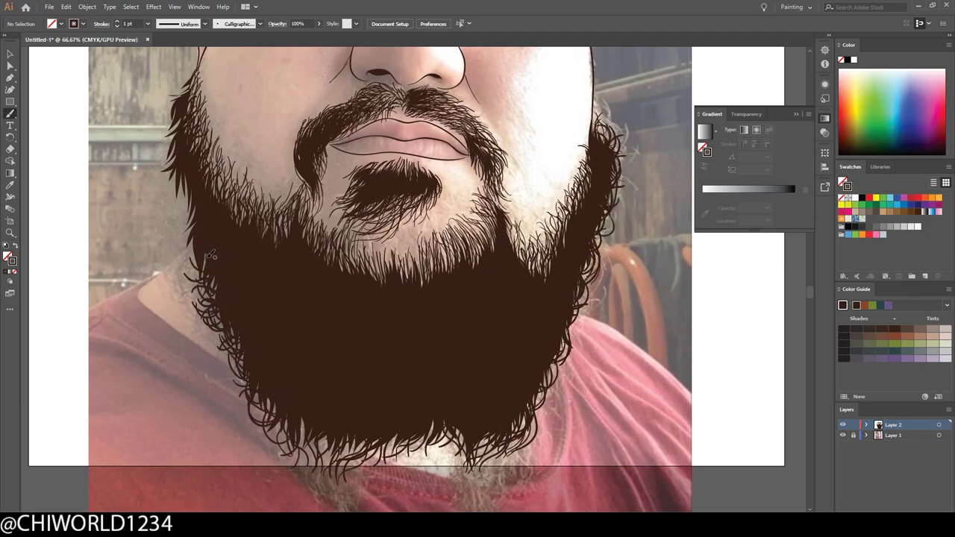
mouse_move(190, 261)
mouse_down()
mouse_move(166, 179)
mouse_move(198, 89)
mouse_up()
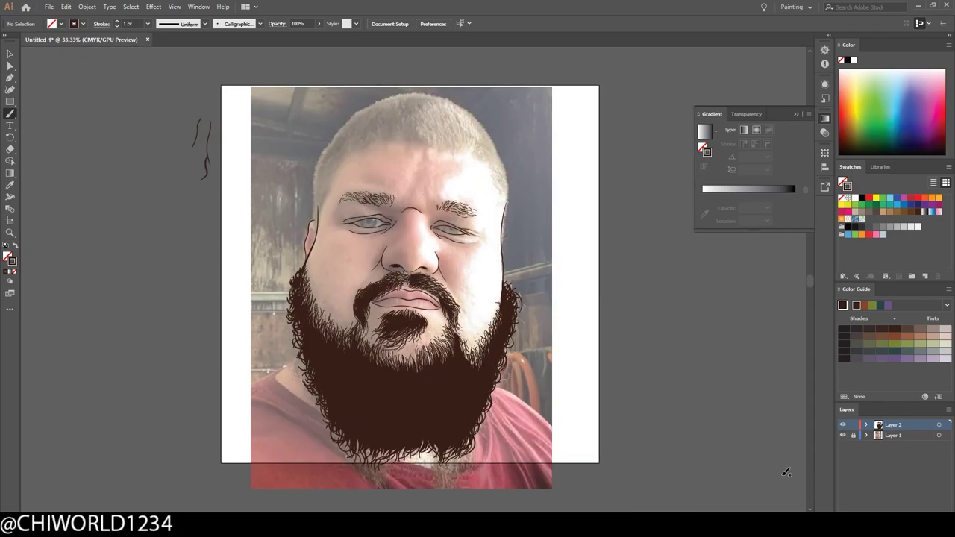
drag(447, 415, 440, 376)
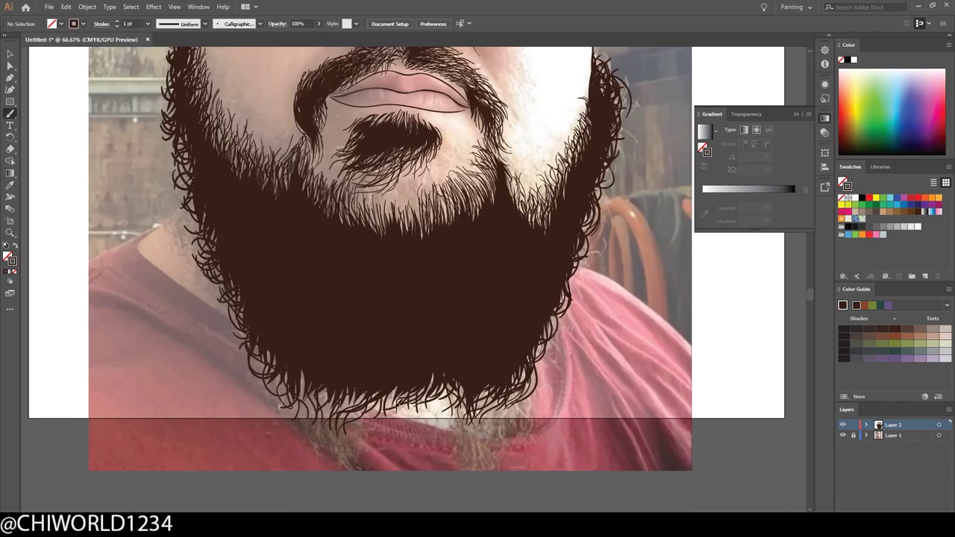
drag(373, 429, 351, 392)
drag(295, 414, 285, 366)
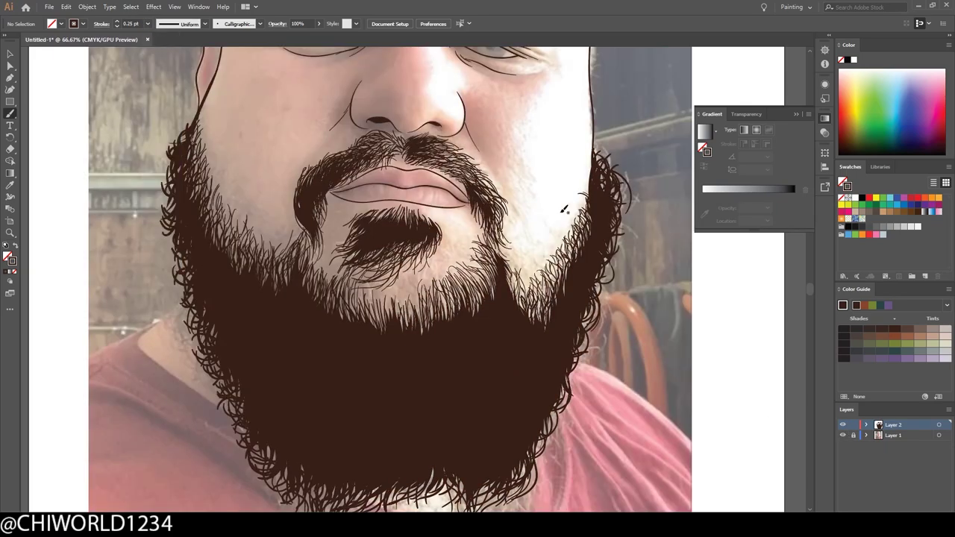
Add a few more strands along the beard's right edge.
scroll(564, 210, down, 1)
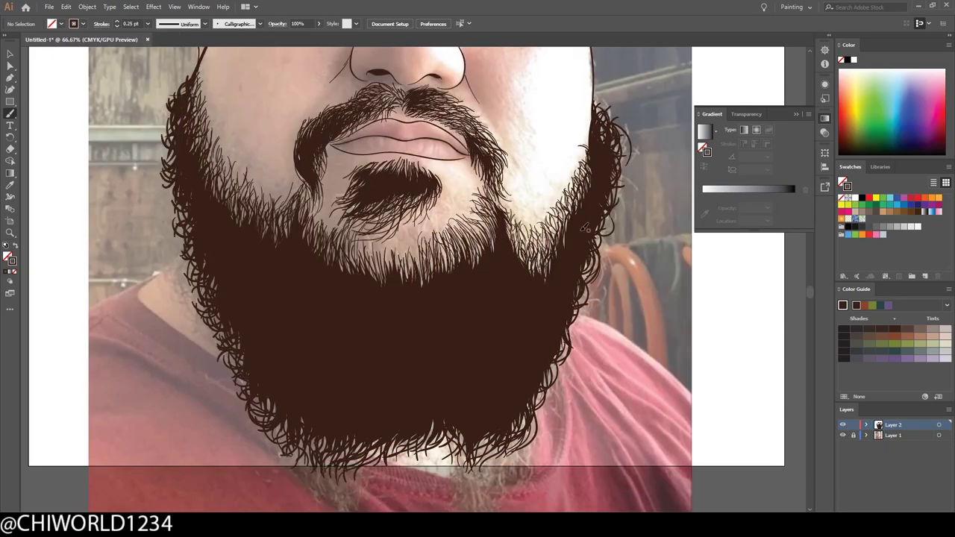
drag(601, 325, 579, 280)
drag(623, 186, 634, 141)
scroll(620, 127, up, 2)
drag(601, 176, 595, 132)
scroll(595, 133, down, 2)
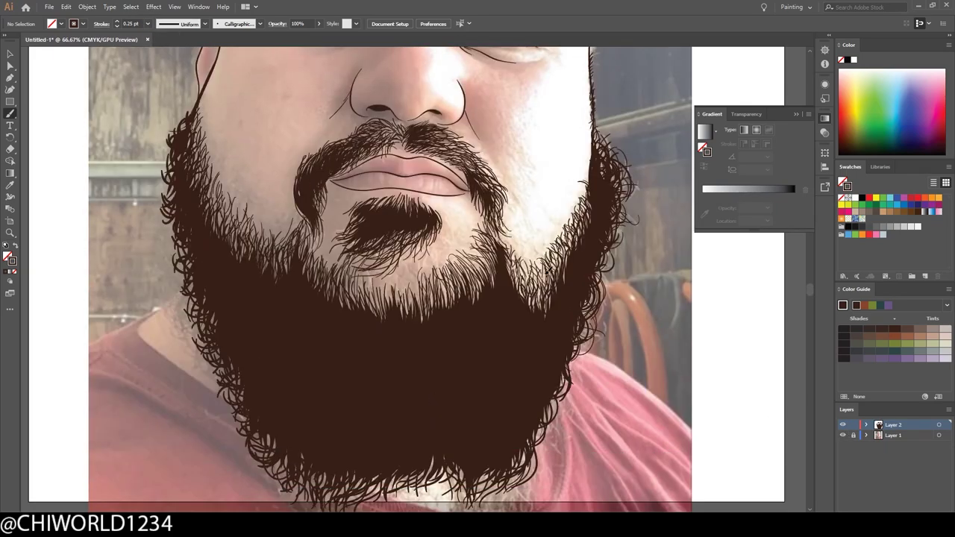
Add strands around the chin, right mustache and left cheek beard edge.
drag(412, 283, 404, 248)
mouse_move(365, 301)
mouse_down()
mouse_move(359, 270)
mouse_move(328, 229)
mouse_move(339, 213)
mouse_up()
mouse_move(507, 220)
mouse_down()
mouse_move(500, 179)
mouse_move(448, 130)
mouse_up()
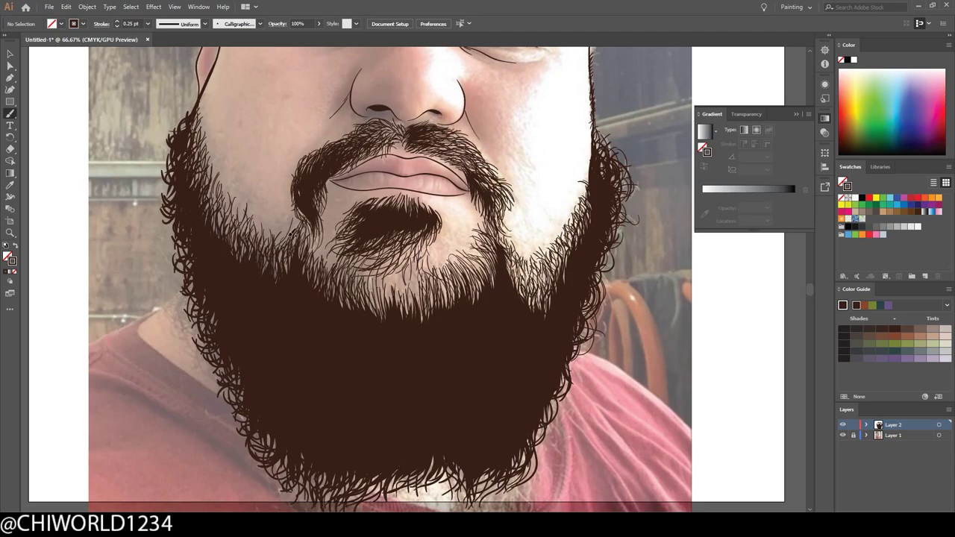
drag(258, 224, 235, 196)
drag(239, 212, 230, 177)
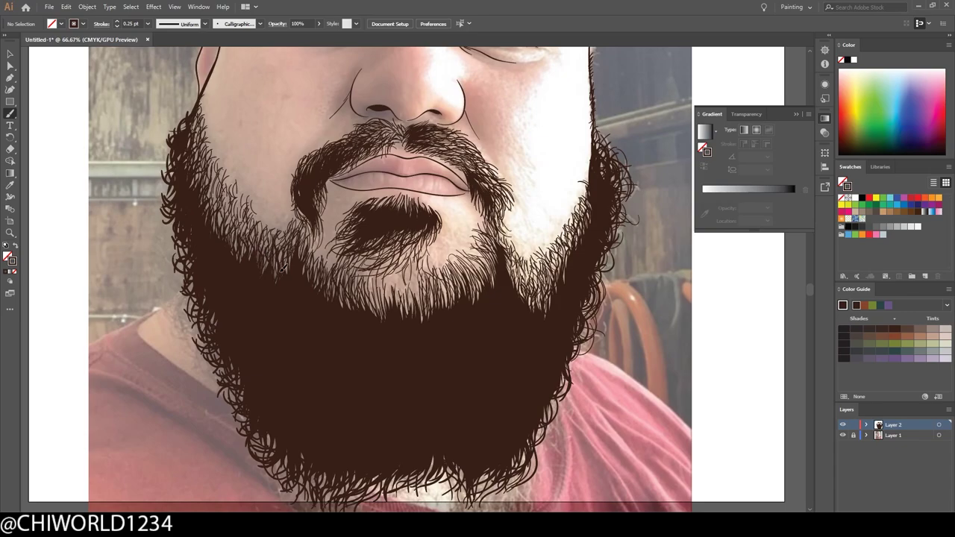
Fill in the goatee and chin with strands and finish the bottom edge.
drag(420, 327, 414, 289)
drag(442, 303, 437, 276)
mouse_move(341, 308)
mouse_down()
mouse_move(346, 254)
mouse_move(389, 248)
mouse_up()
drag(448, 273, 457, 296)
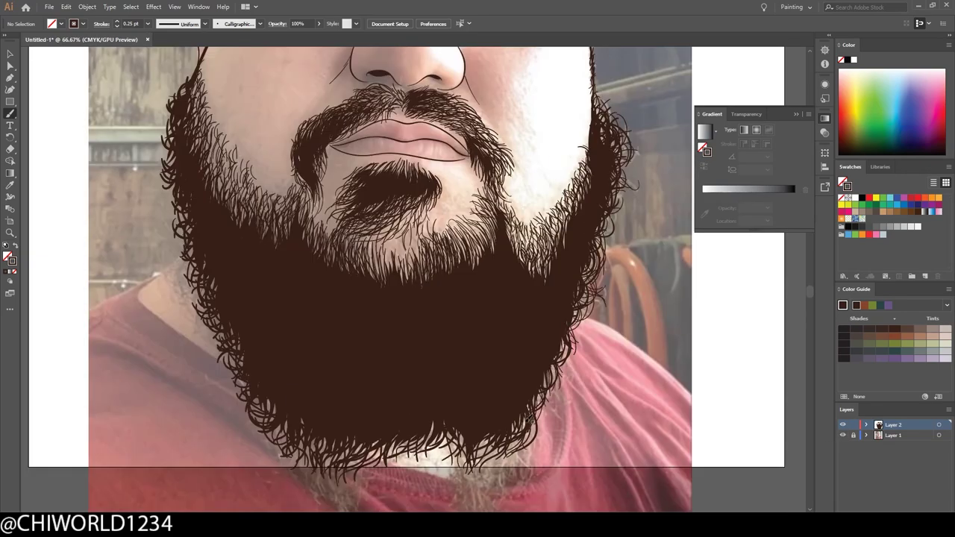
drag(418, 467, 403, 442)
drag(342, 496, 329, 458)
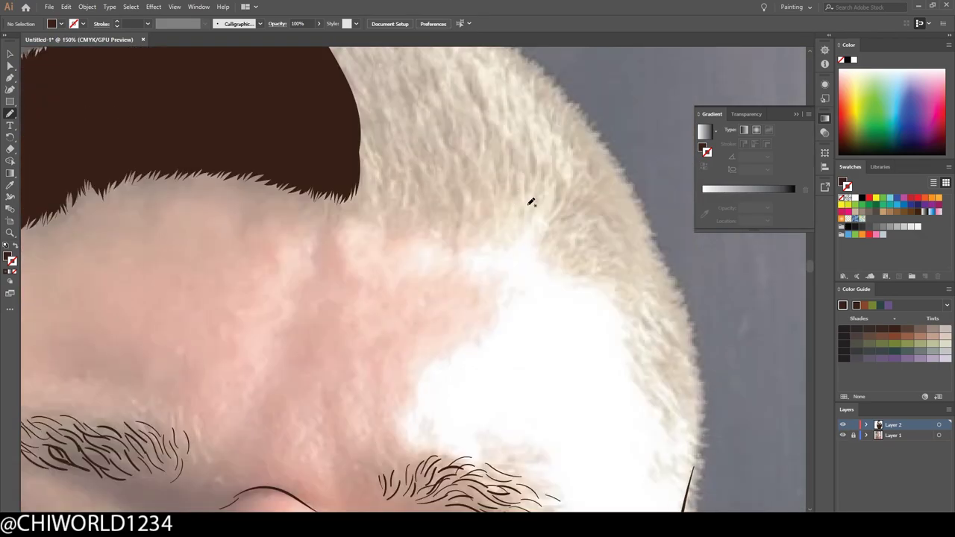
Trace the dark brown hair shape across the forehead, over the top and down the right side.
drag(531, 206, 388, 211)
drag(523, 212, 655, 276)
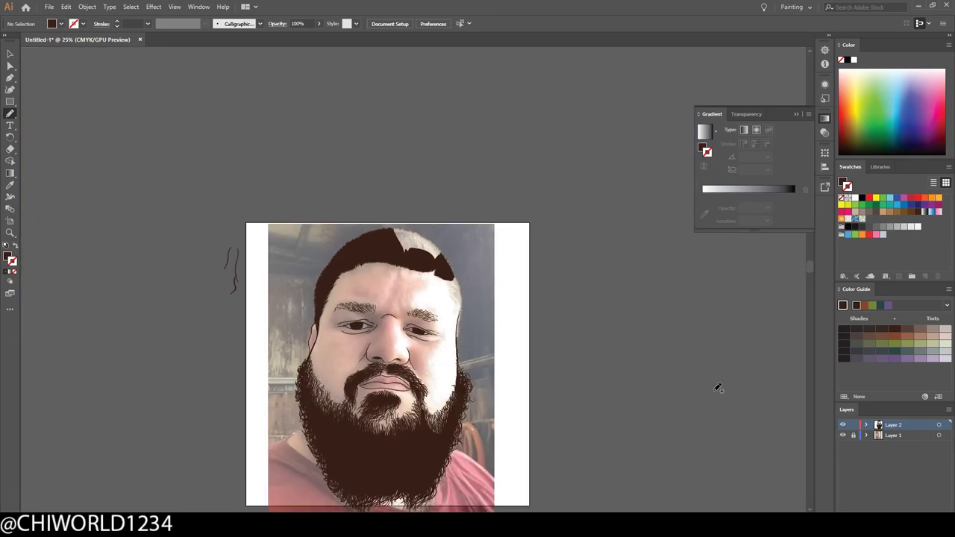
drag(576, 220, 529, 168)
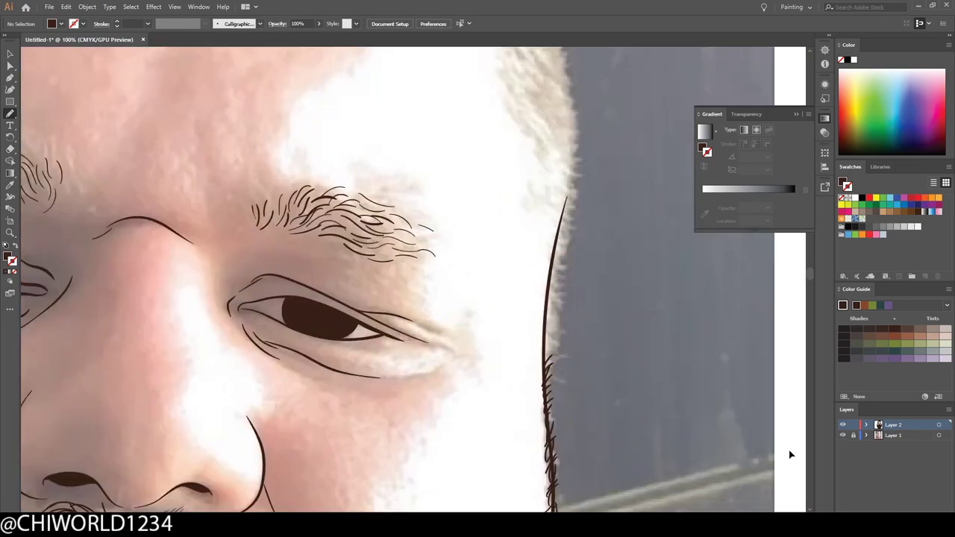
mouse_move(563, 319)
mouse_down()
mouse_move(527, 163)
mouse_move(561, 146)
mouse_up()
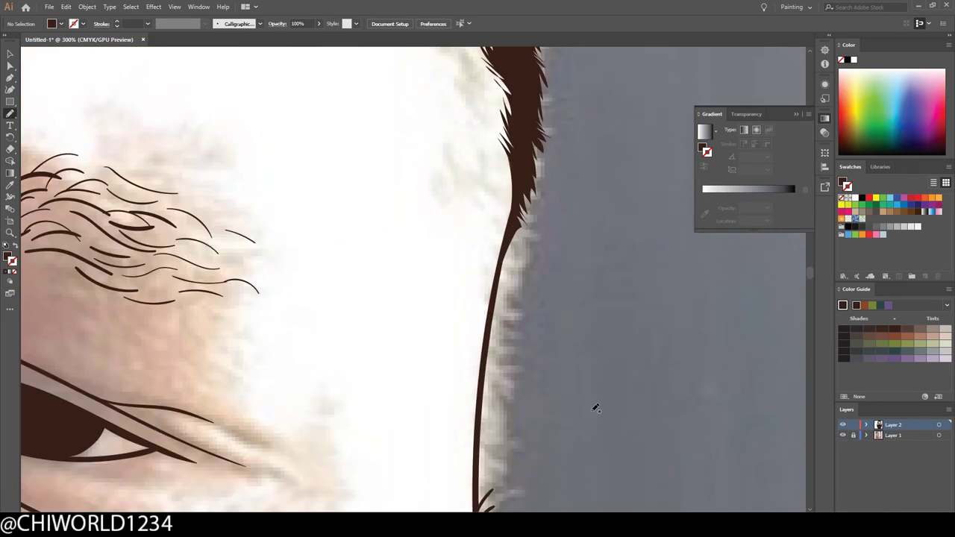
drag(483, 459, 494, 363)
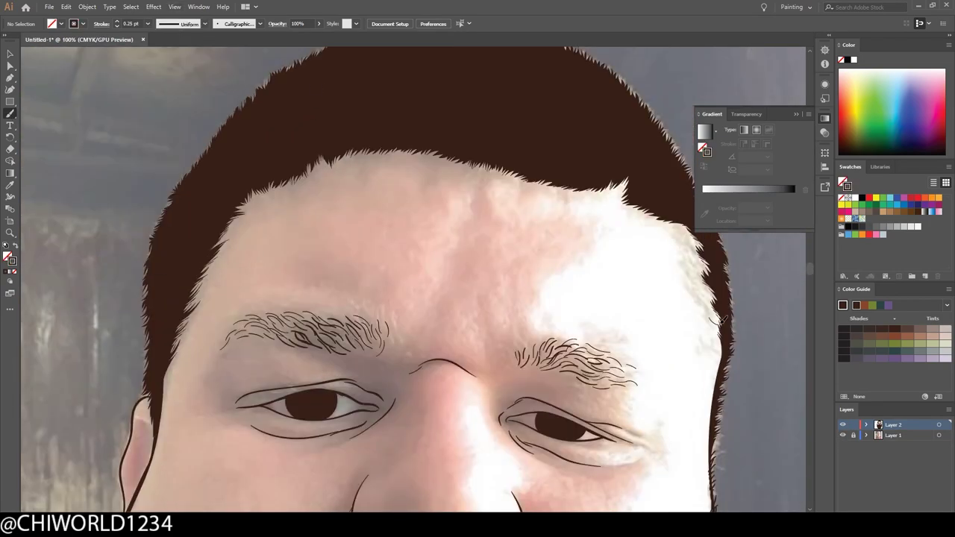
Paint fine strands on the right hair edge, upper hairline and both eyebrows.
drag(712, 278, 696, 241)
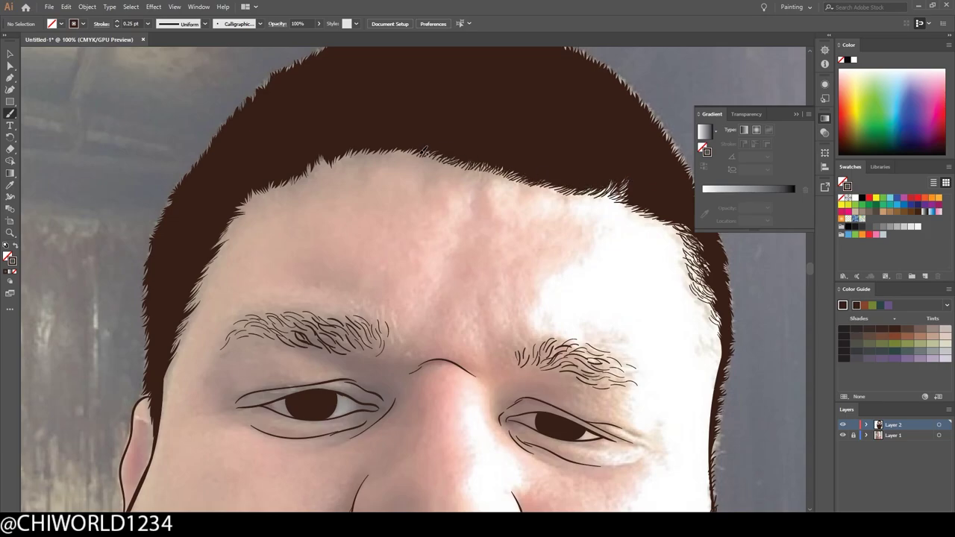
drag(423, 151, 341, 156)
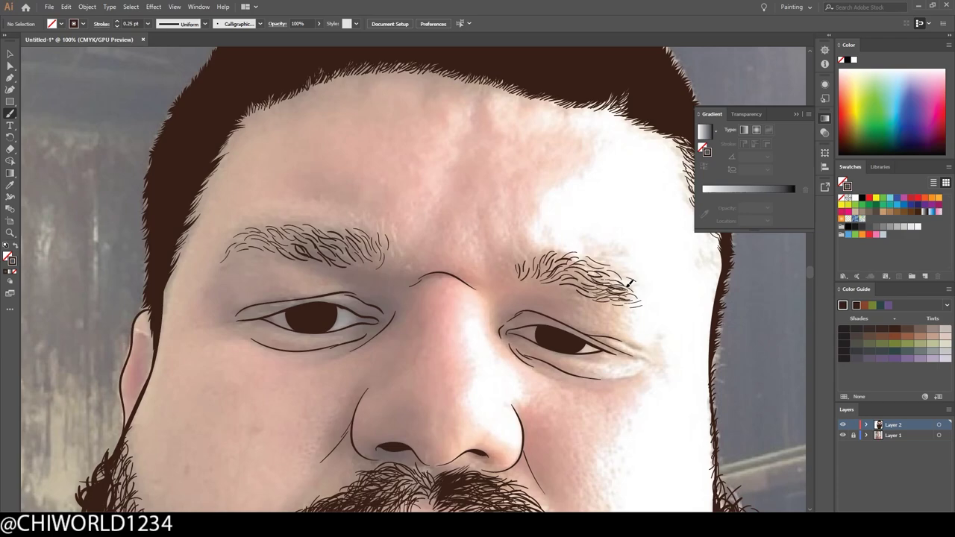
drag(629, 282, 598, 283)
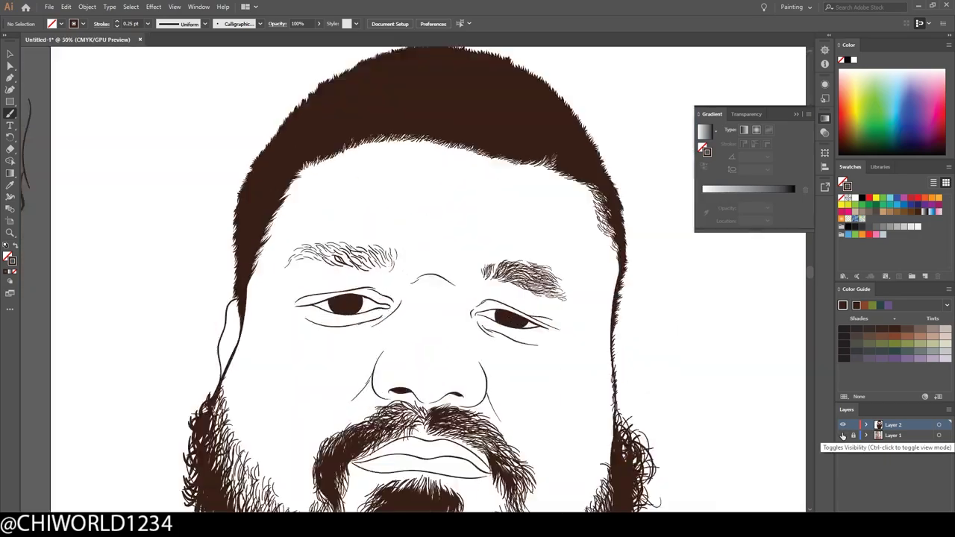
drag(393, 268, 396, 243)
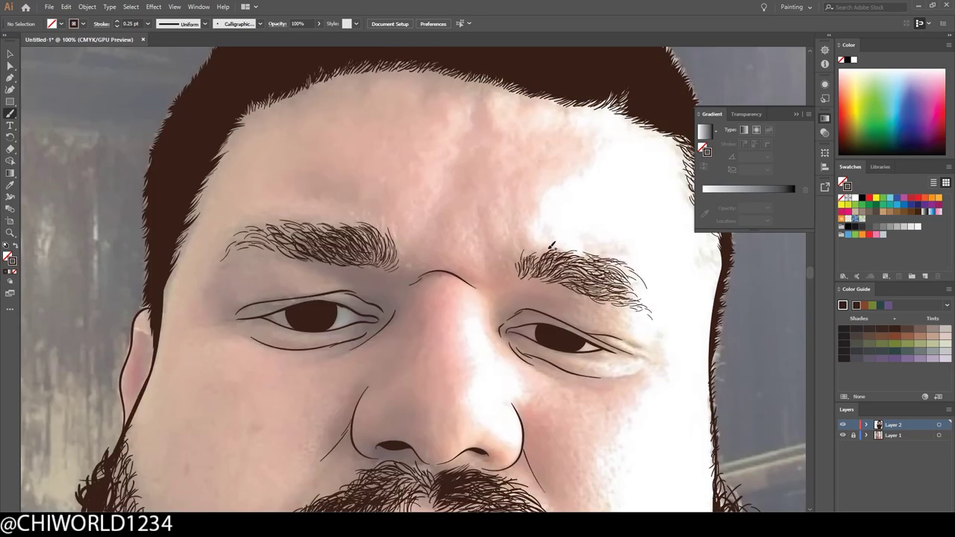
drag(700, 340, 706, 314)
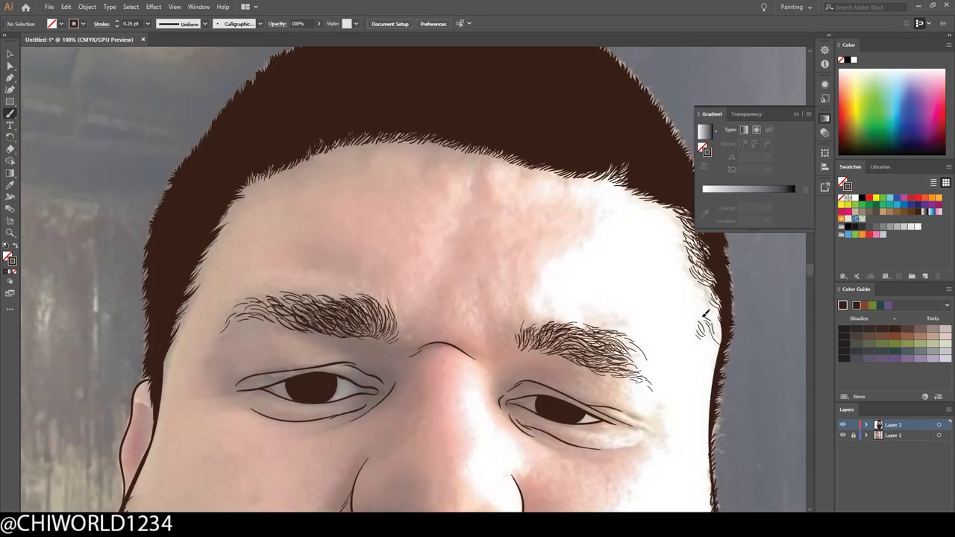
drag(716, 276, 698, 242)
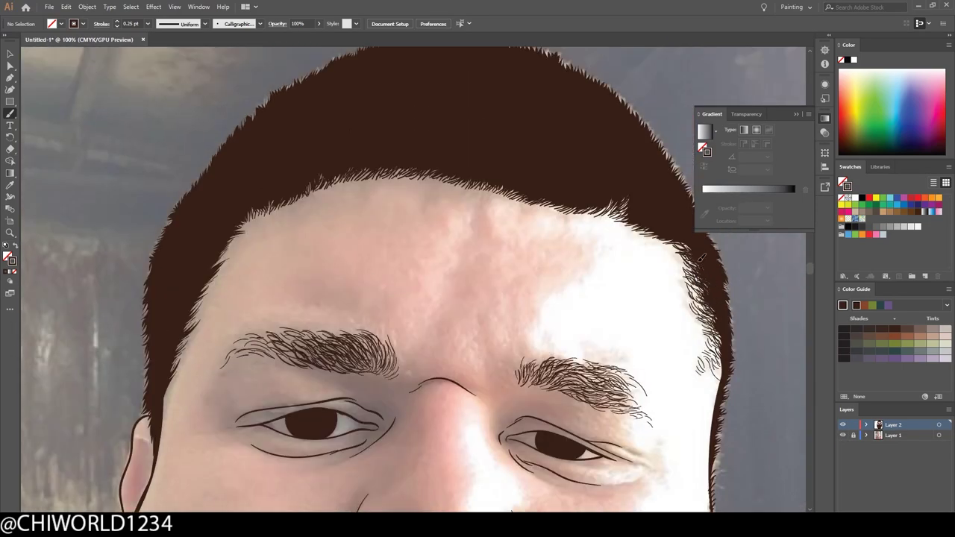
scroll(701, 258, down, 1)
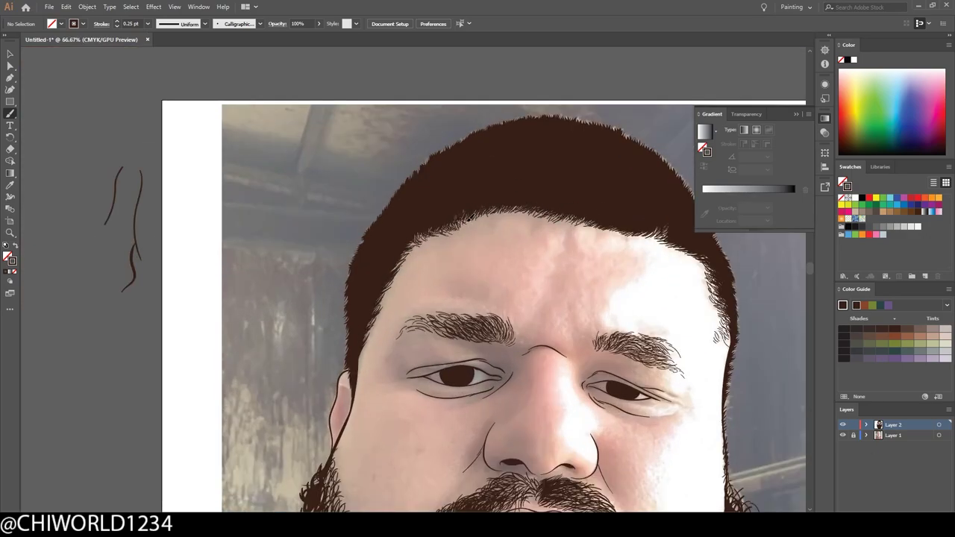
Paint additional hair strands near the right brow and along the right hairline.
key(ctrl+0)
scroll(725, 439, up, 4)
drag(531, 321, 534, 190)
scroll(553, 280, up, 4)
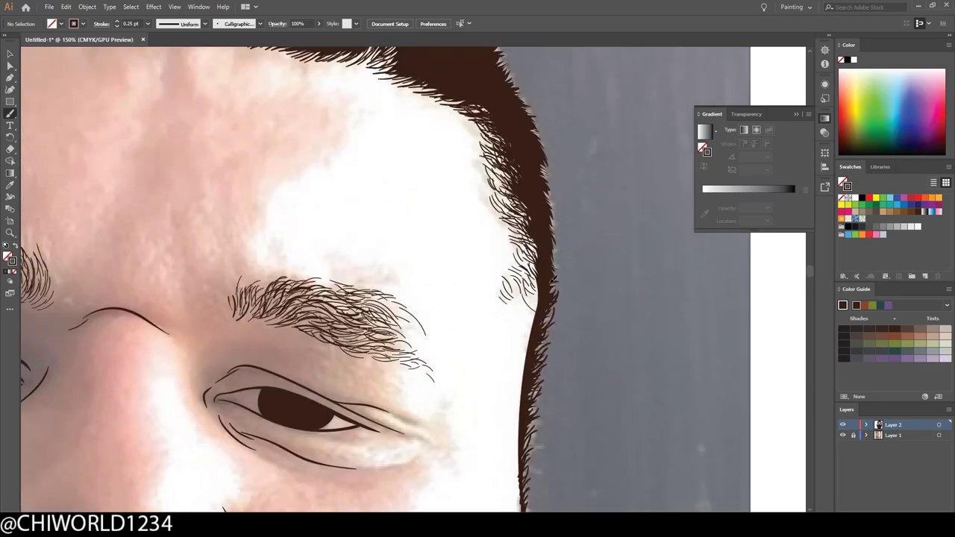
drag(553, 280, 543, 170)
scroll(538, 224, up, 3)
drag(505, 139, 465, 65)
scroll(195, 308, down, 2)
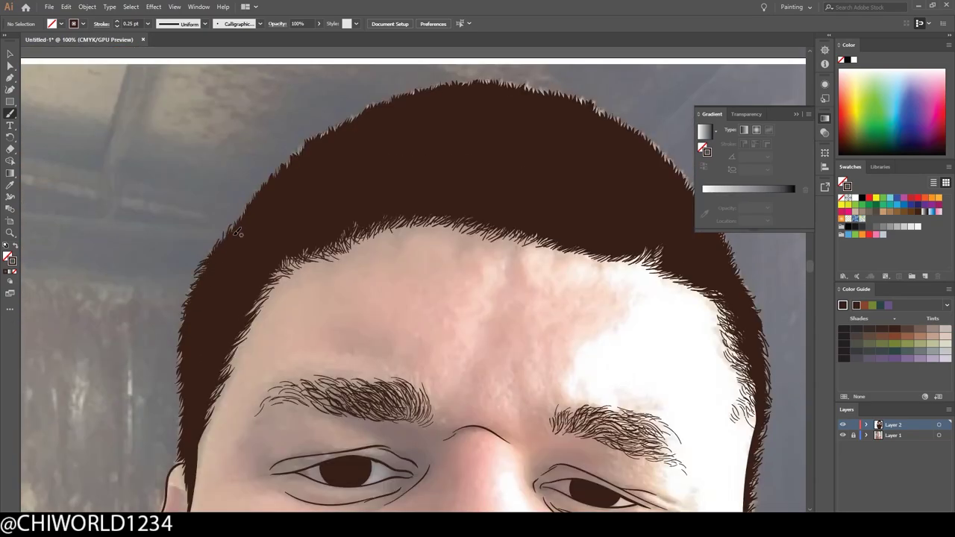
Add dark strands along the right and left beard edges.
key(ctrl+0)
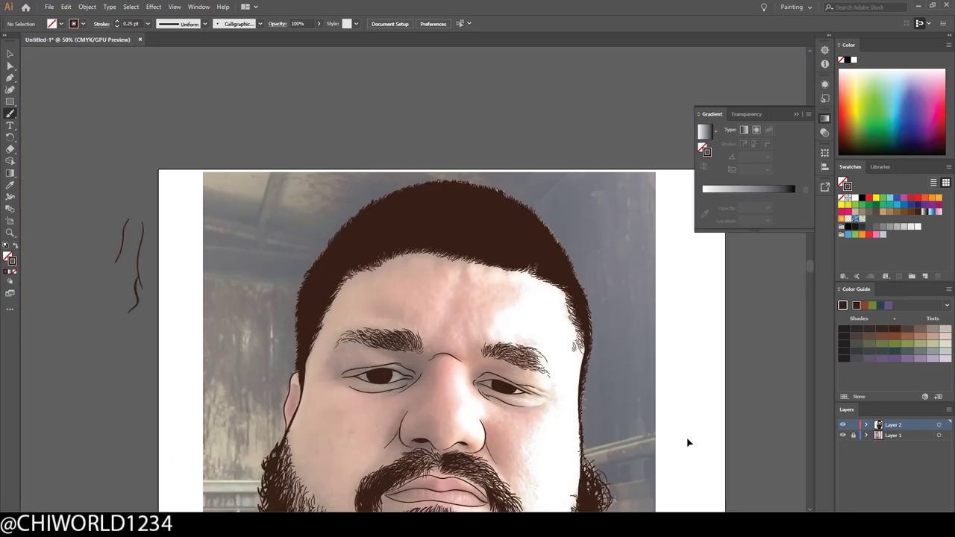
scroll(687, 441, up, 3)
mouse_move(655, 382)
mouse_down()
mouse_move(666, 420)
mouse_move(616, 355)
mouse_up()
drag(657, 403, 645, 370)
drag(670, 385, 664, 365)
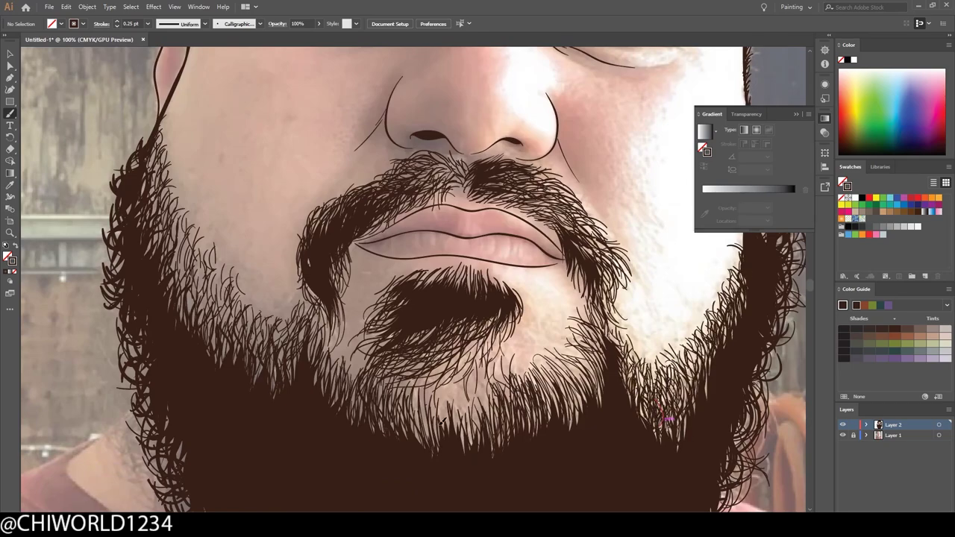
drag(270, 390, 247, 341)
drag(225, 353, 178, 278)
mouse_move(172, 294)
mouse_down()
mouse_move(154, 255)
mouse_move(177, 249)
mouse_up()
drag(157, 226, 150, 184)
drag(160, 182, 148, 160)
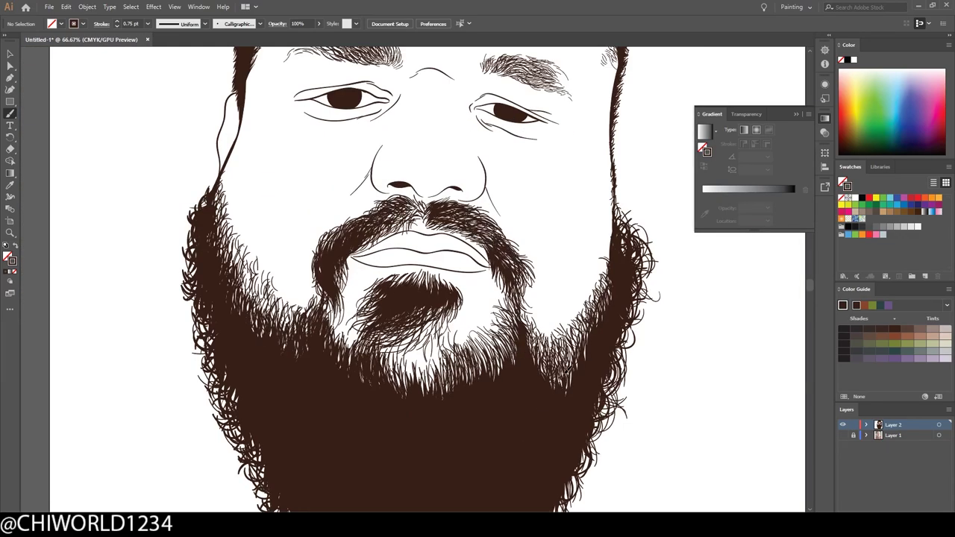
Zoom into the beard and swap brown to fill, then back to stroke.
key(ctrl+plus)
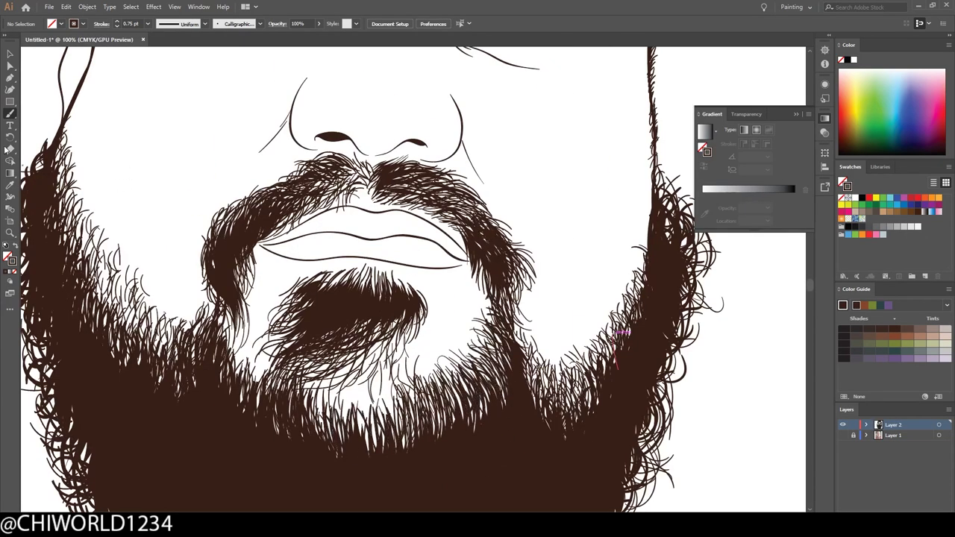
key(shift+x)
scroll(452, 305, down, 1)
scroll(477, 314, up, 2)
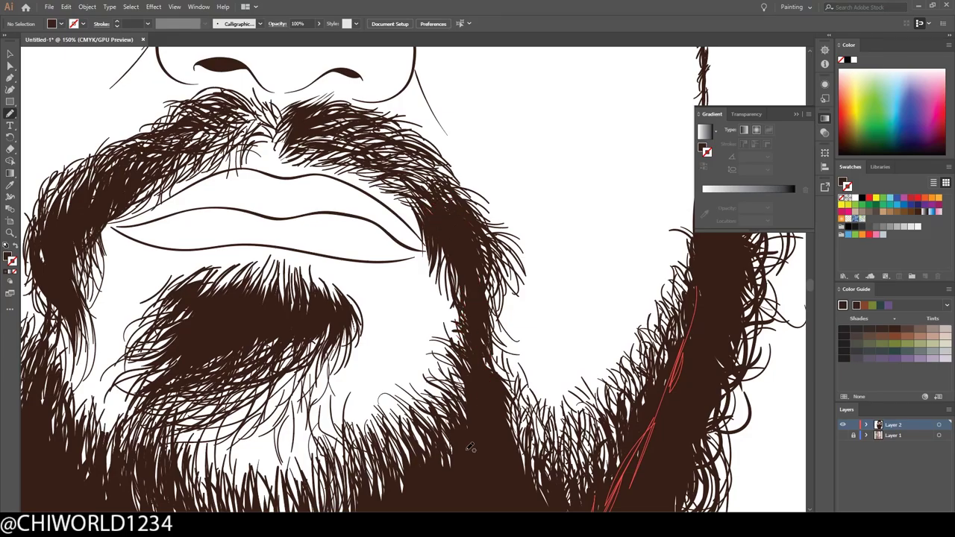
scroll(470, 446, down, 1)
scroll(508, 277, up, 1)
key(shift+x)
Inspect the beard and lips, then paint a new stroke beside the nose.
scroll(478, 179, down, 3)
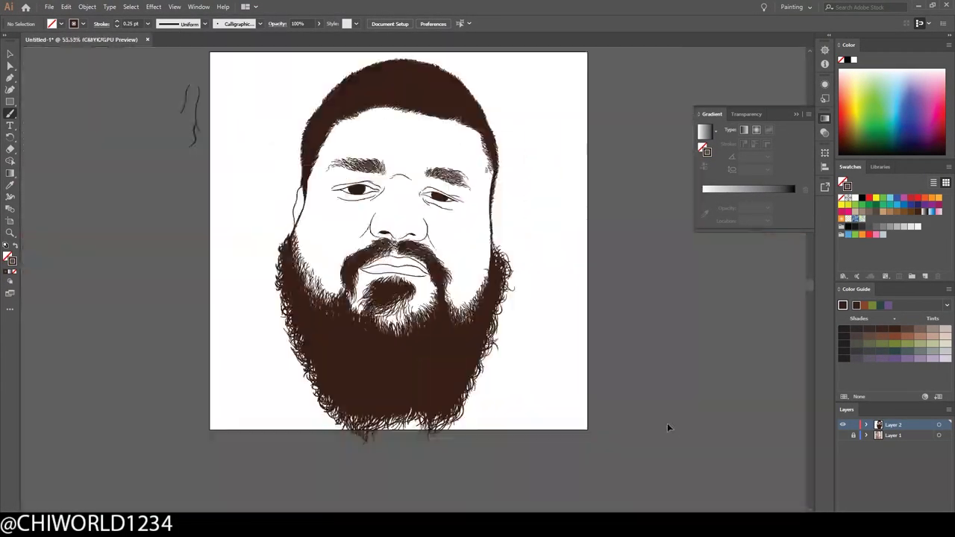
scroll(452, 191, up, 2)
scroll(556, 132, down, 2)
scroll(606, 312, up, 4)
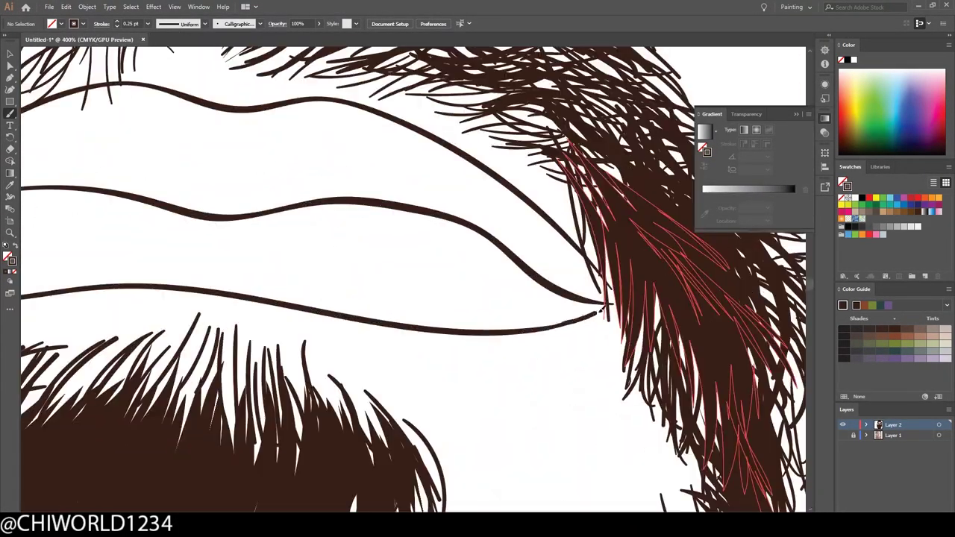
scroll(618, 299, down, 2)
scroll(379, 327, up, 2)
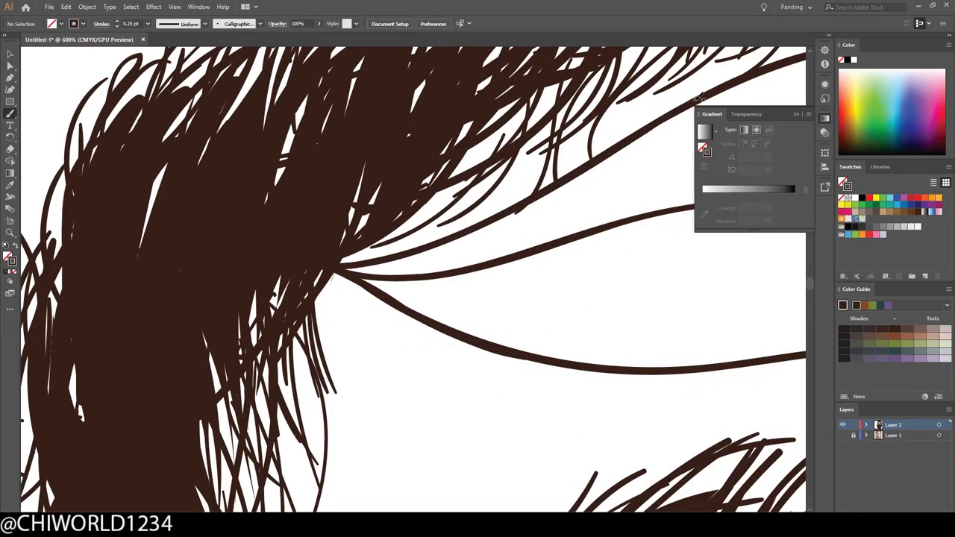
scroll(396, 298, down, 4)
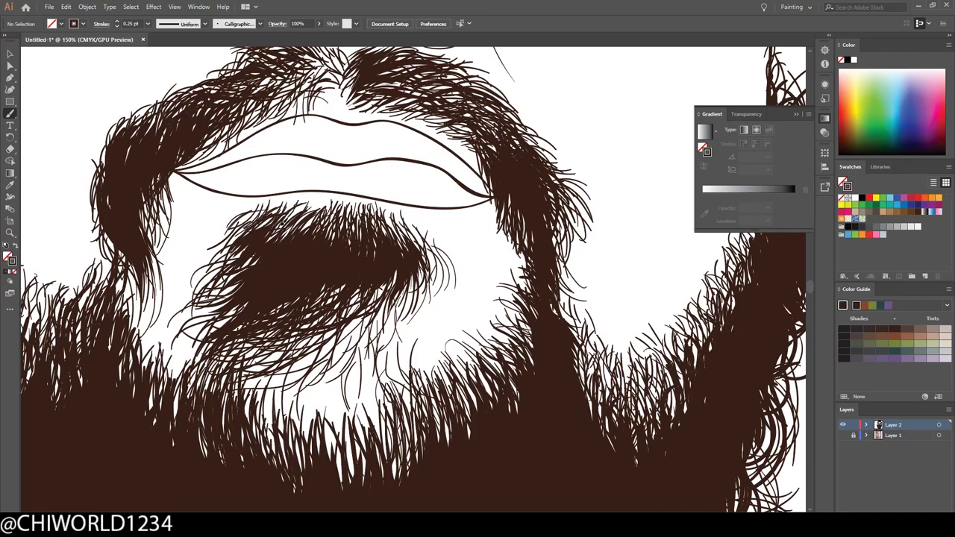
scroll(587, 397, up, 6)
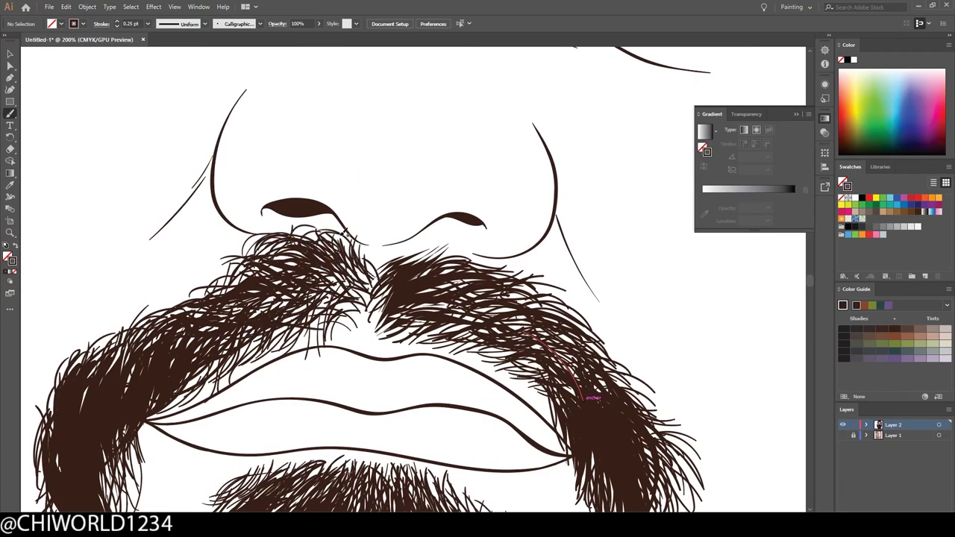
scroll(508, 265, down, 1)
scroll(546, 174, down, 1)
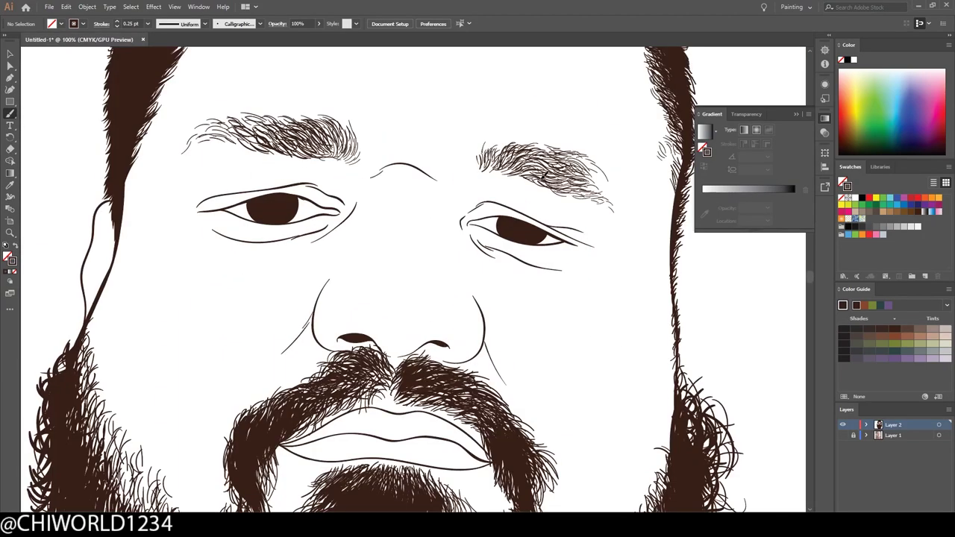
scroll(527, 438, left, 2)
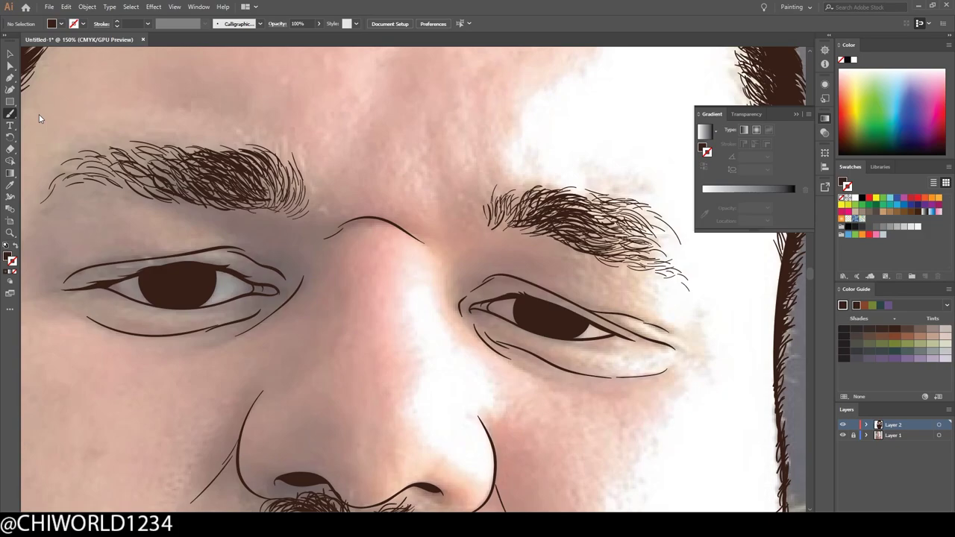
drag(459, 316, 459, 270)
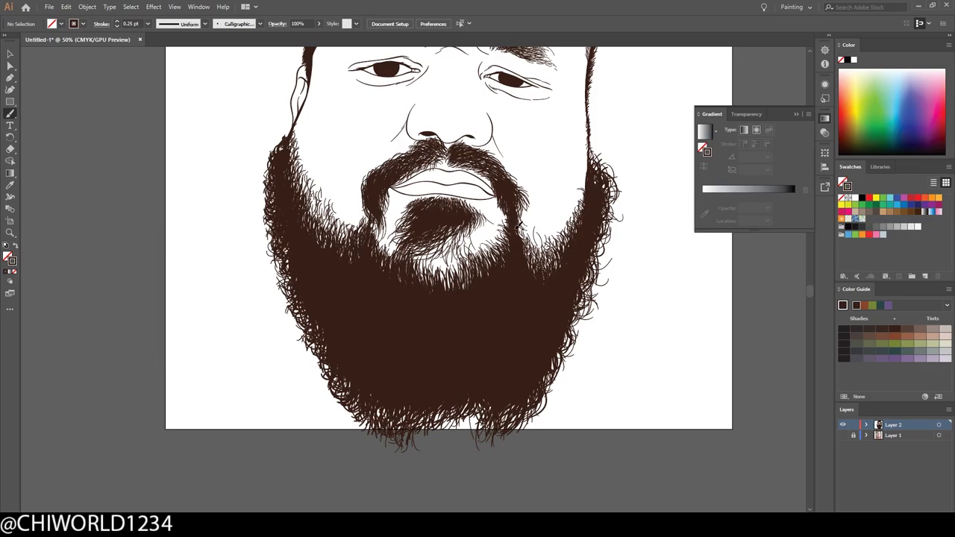
scroll(597, 183, up, 3)
Select all the line art and combine it with Pathfinder Merge.
key(ctrl+minus)
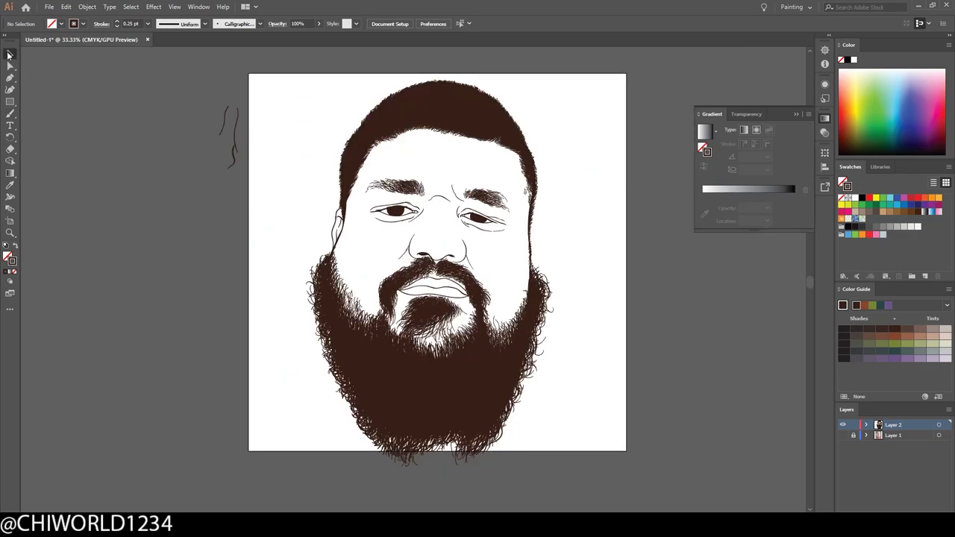
key(v)
key(ctrl+a)
click(199, 7)
click(324, 337)
click(746, 215)
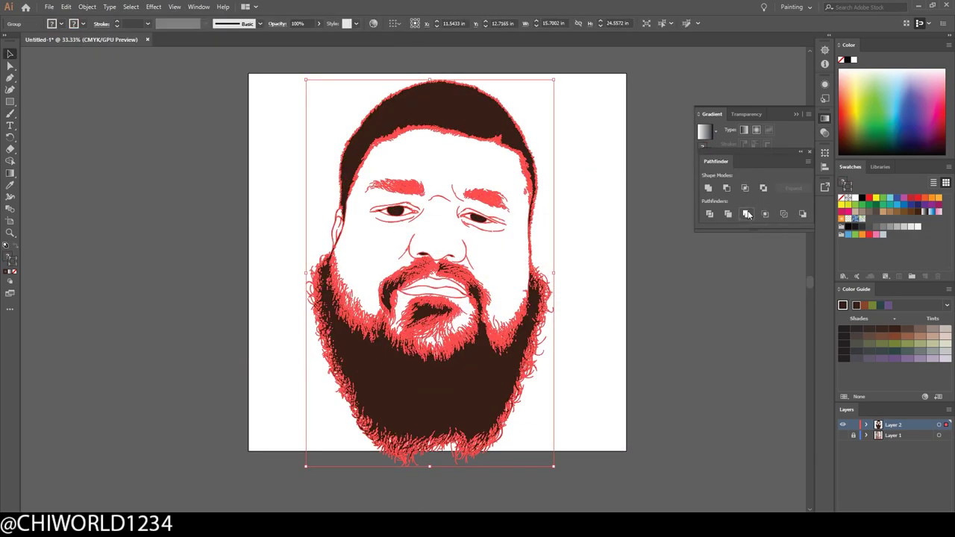
click(680, 348)
Save the file as vc.ai and duplicate the line-art layer.
key(ctrl+s)
key(Escape)
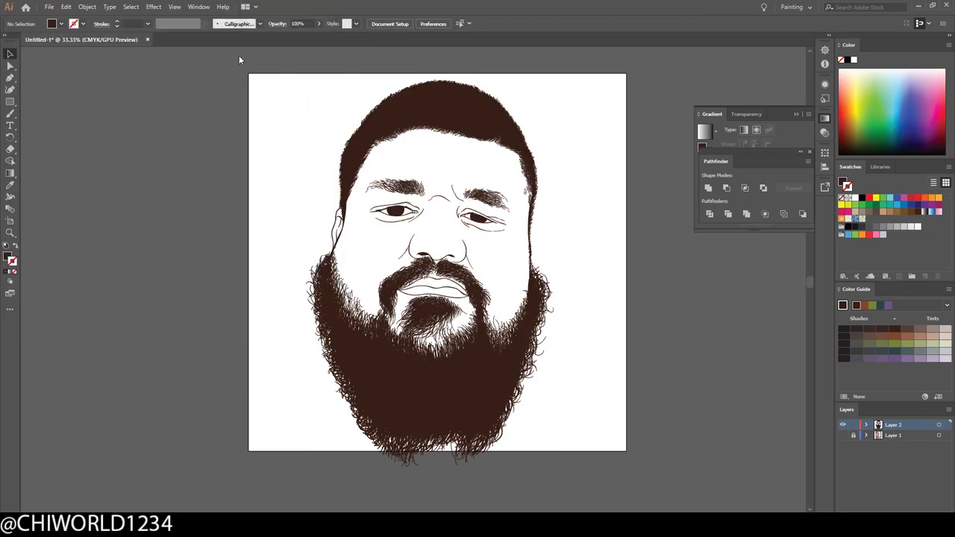
key(ctrl+a)
drag(306, 460, 310, 451)
key(ctrl+shift+a)
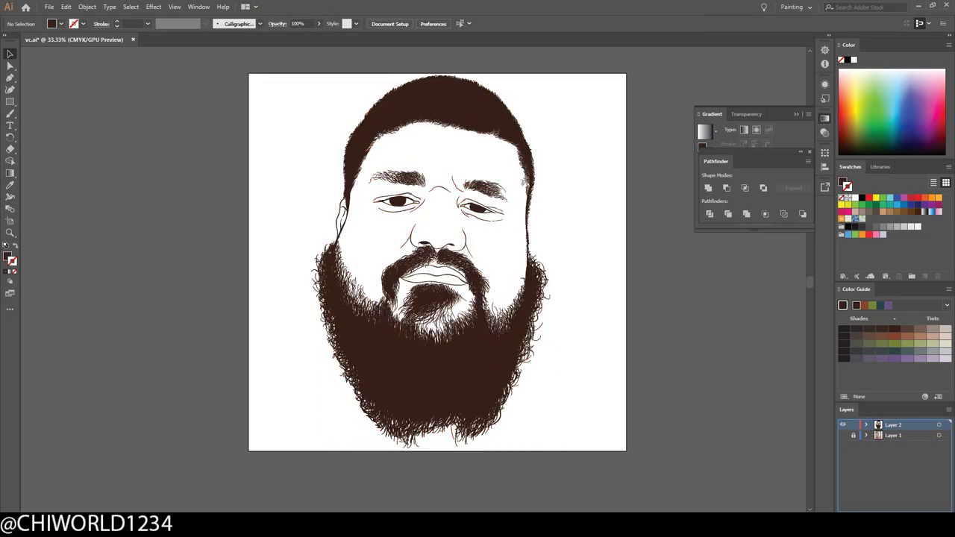
click(844, 276)
Load the skin-tone swatches and draw a peach rectangle behind the line art.
double_click(149, 97)
drag(447, 247, 841, 271)
click(850, 257)
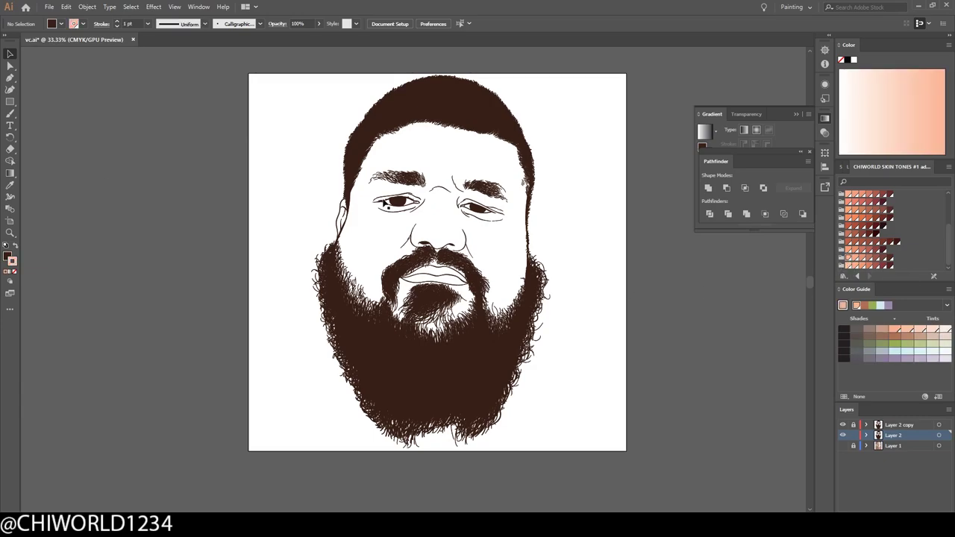
drag(296, 69, 634, 490)
click(854, 257)
Crop the peach rectangle to the face shape with Pathfinder Crop.
key(ctrl+a)
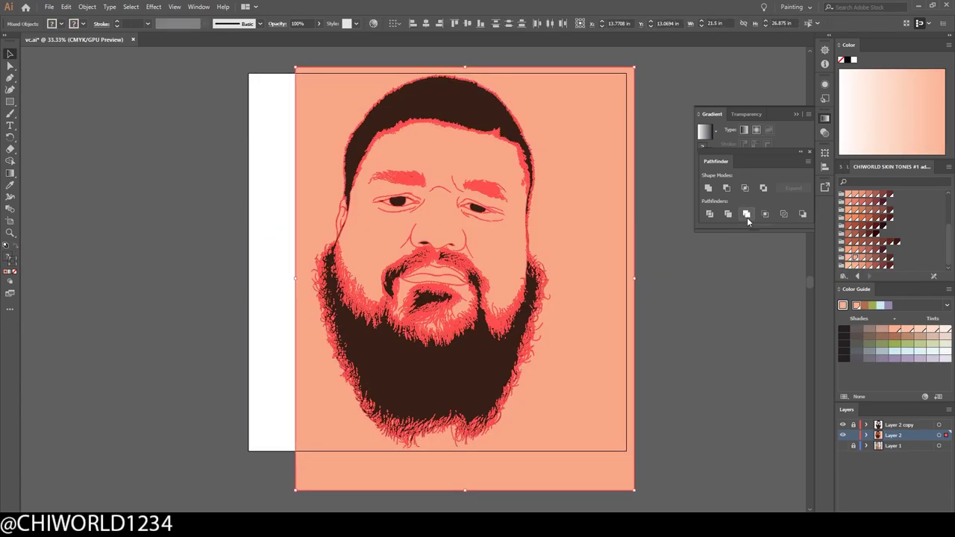
click(747, 214)
key(ctrl+shift+a)
click(866, 436)
Zoom in on the face, select a face path and isolate the face group.
scroll(869, 477, up, 5)
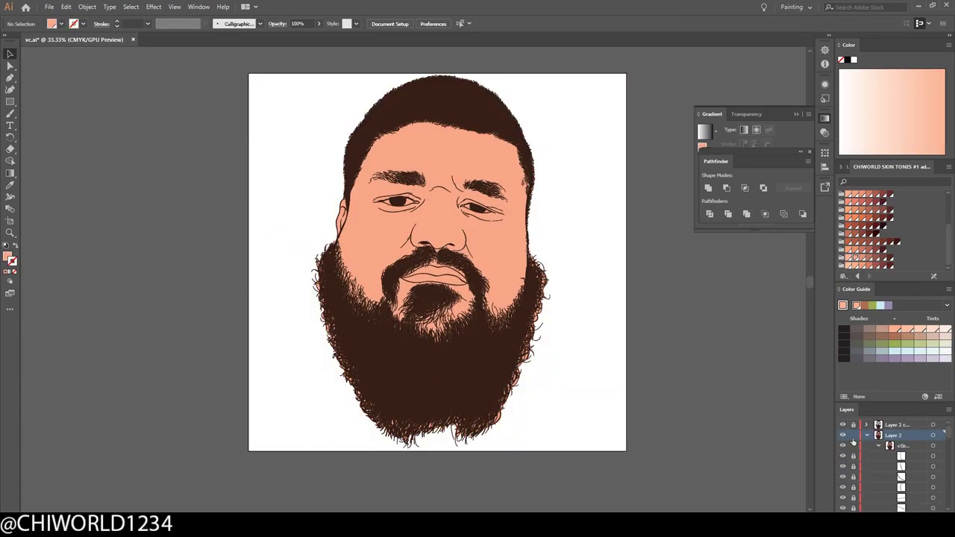
key(a)
scroll(572, 362, up, 1)
scroll(597, 359, up, 2)
scroll(572, 310, left, 10)
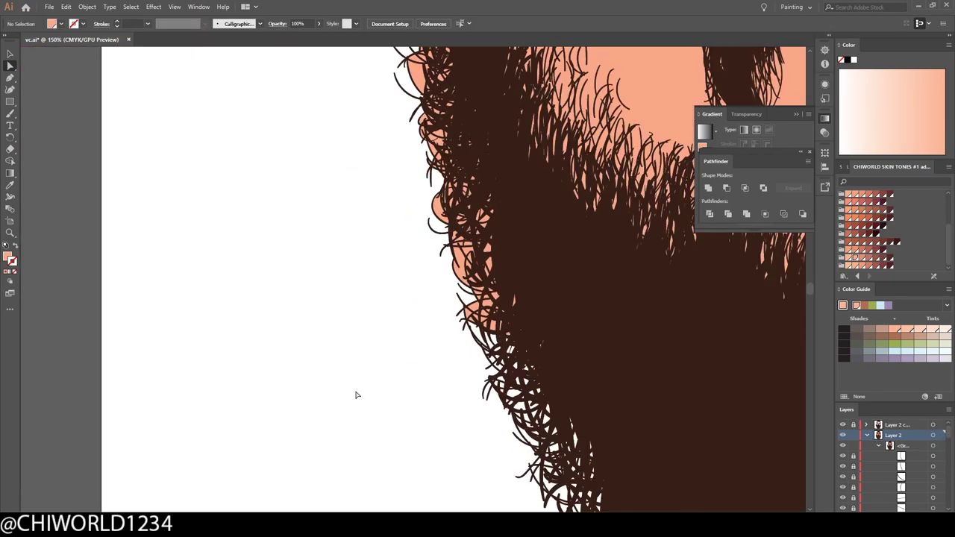
scroll(448, 298, up, 1)
scroll(483, 268, right, 10)
scroll(674, 314, up, 1)
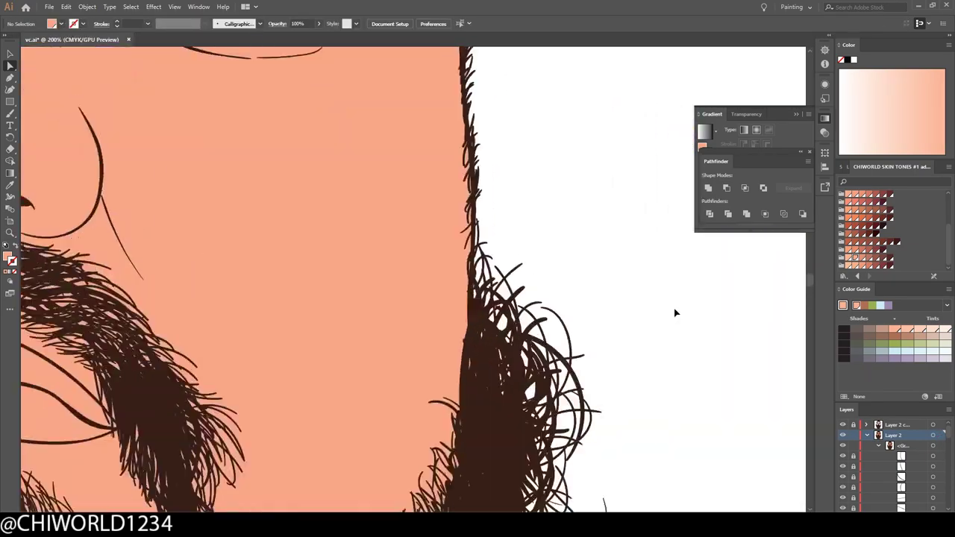
scroll(597, 284, up, 5)
scroll(505, 250, up, 1)
scroll(561, 230, up, 2)
scroll(564, 246, up, 3)
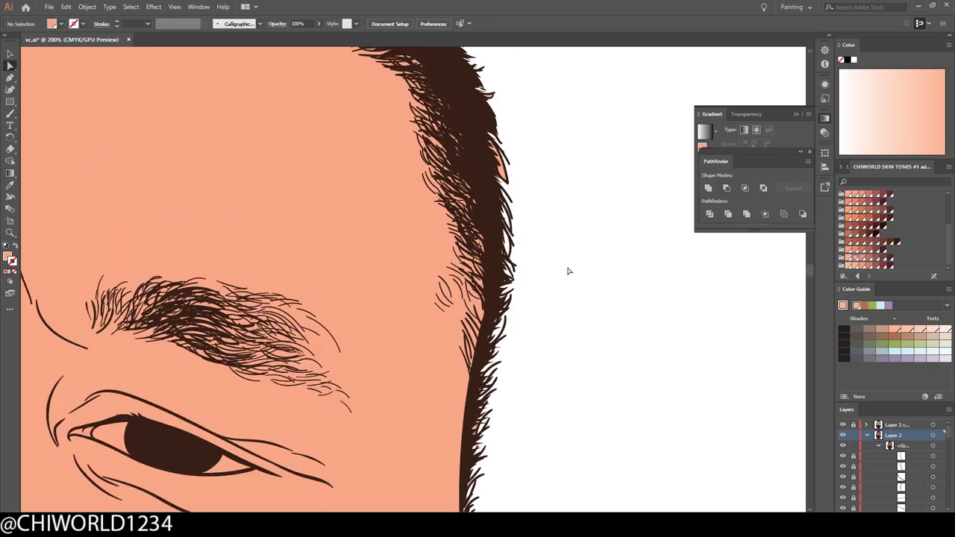
drag(482, 234, 405, 207)
scroll(299, 247, down, 3)
scroll(189, 283, down, 3)
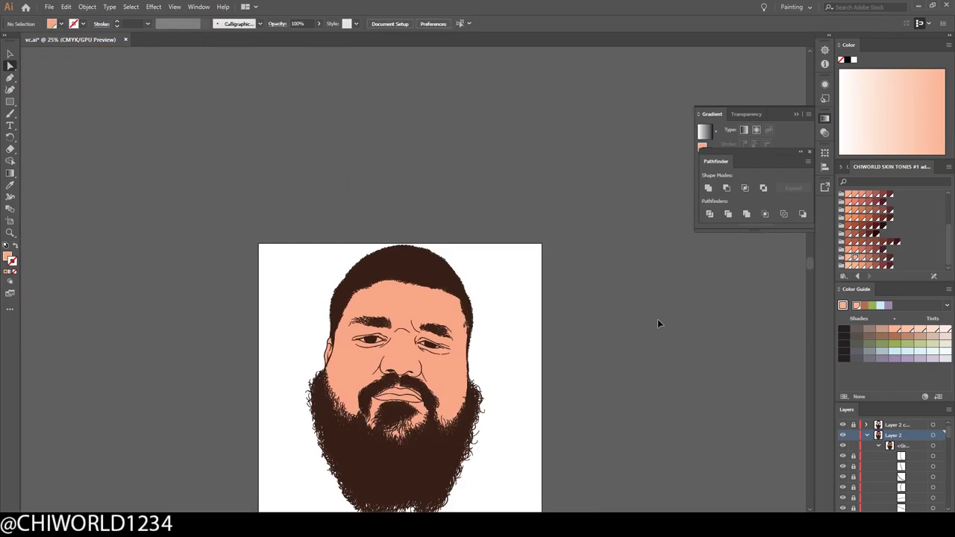
scroll(657, 318, up, 5)
double_click(429, 171)
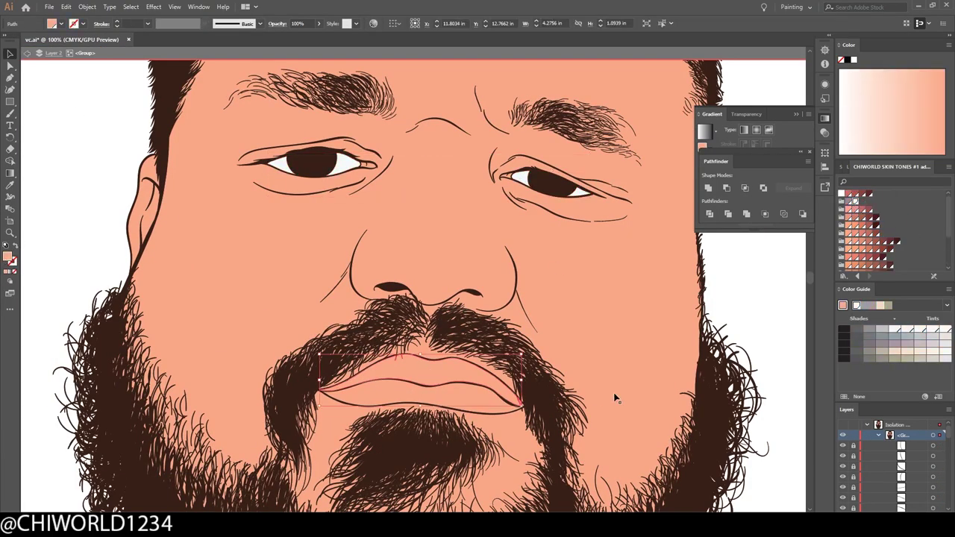
Fill the upper and lower lips with pink swatches.
click(448, 366)
click(855, 217)
click(421, 396)
click(855, 218)
scroll(451, 302, up, 2)
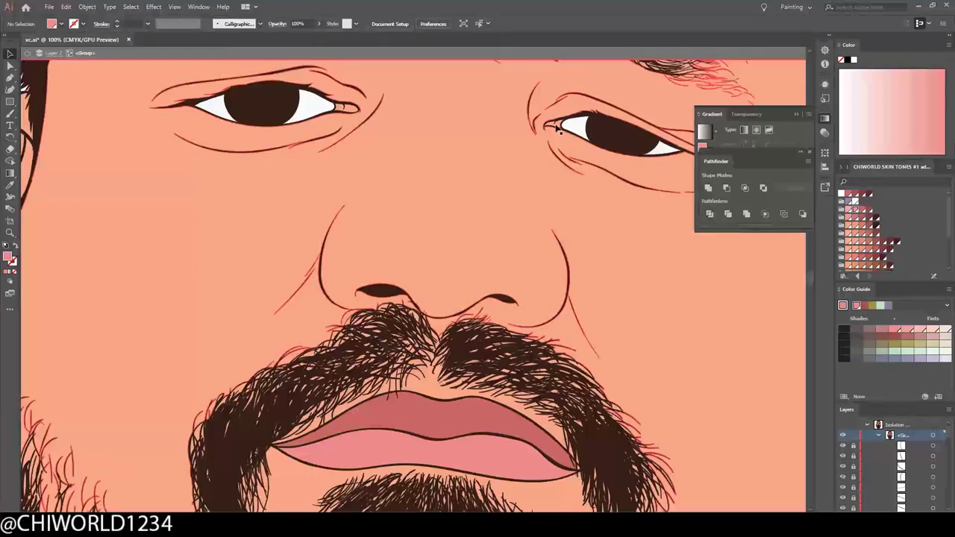
scroll(552, 373, up, 3)
scroll(657, 283, down, 5)
scroll(656, 280, down, 2)
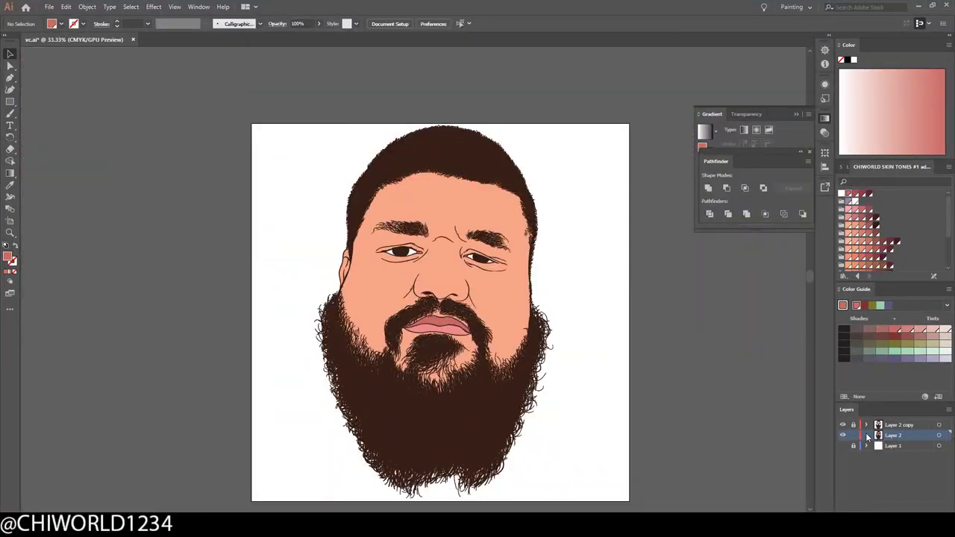
Isolate the line-art group, then exit isolation to view the whole head.
right_click(529, 169)
click(565, 232)
scroll(576, 362, up, 2)
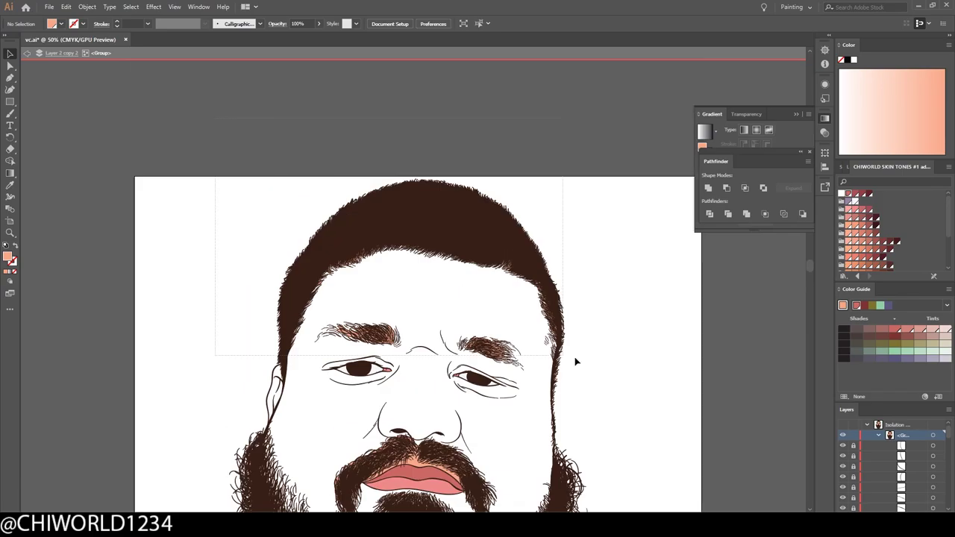
scroll(589, 373, down, 3)
scroll(529, 132, up, 1)
scroll(405, 359, up, 5)
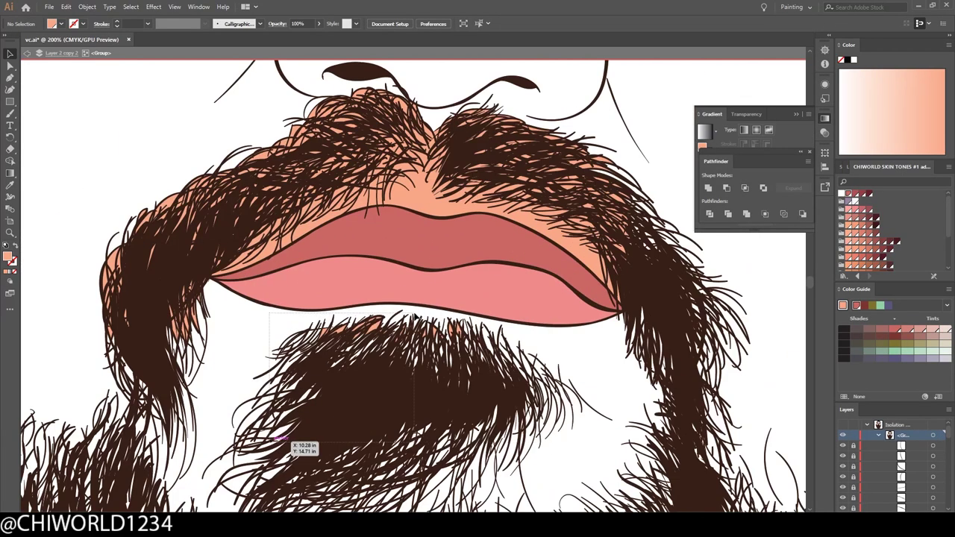
scroll(204, 119, up, 2)
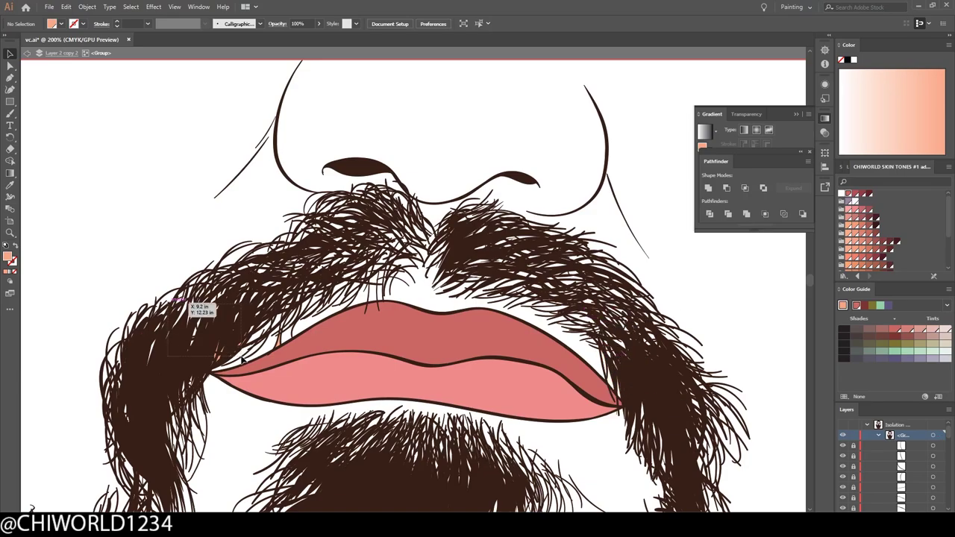
key(ctrl+minus)
key(ctrl+minus)
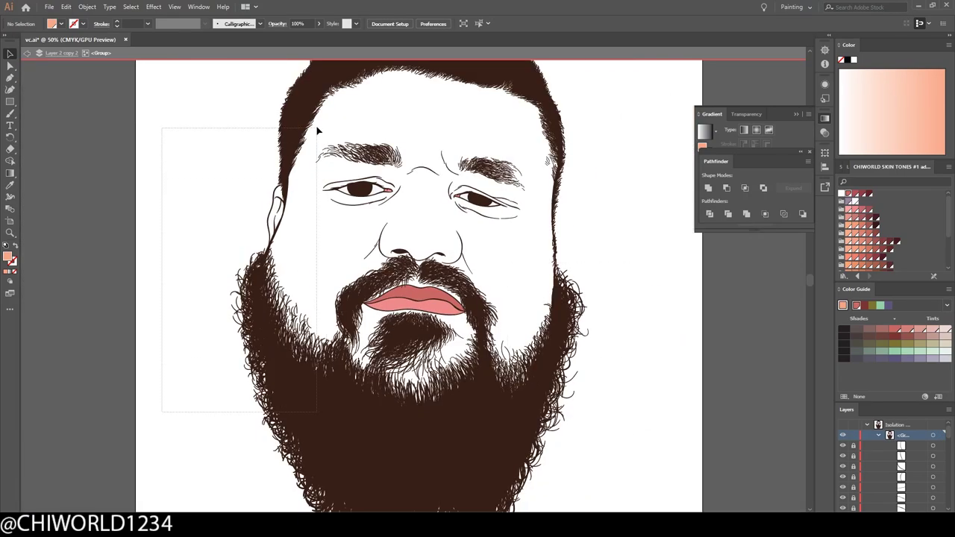
key(Escape)
Paint lighter peach Blob Brush highlights down the nose and across the face.
key(ctrl+plus)
key(ctrl+plus)
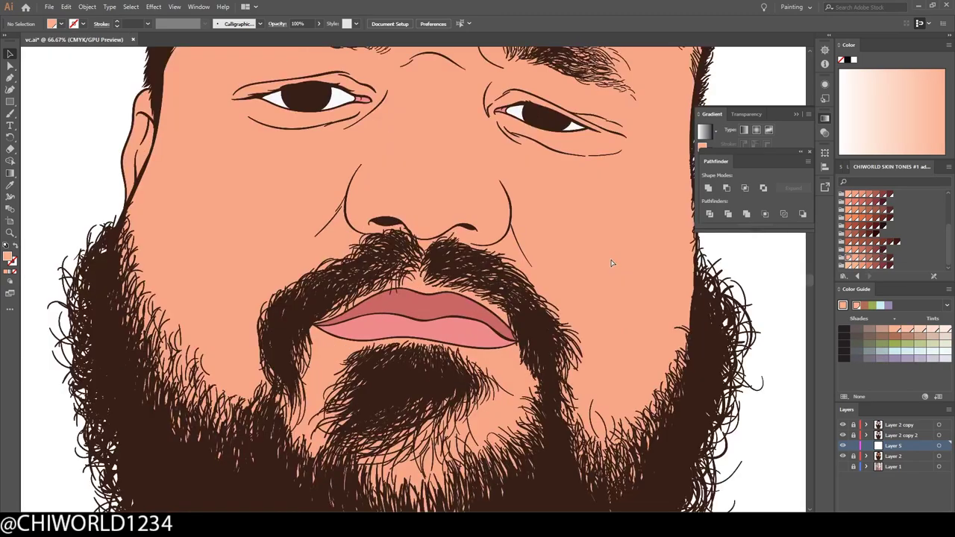
scroll(225, 218, up, 3)
key(b)
drag(483, 250, 515, 306)
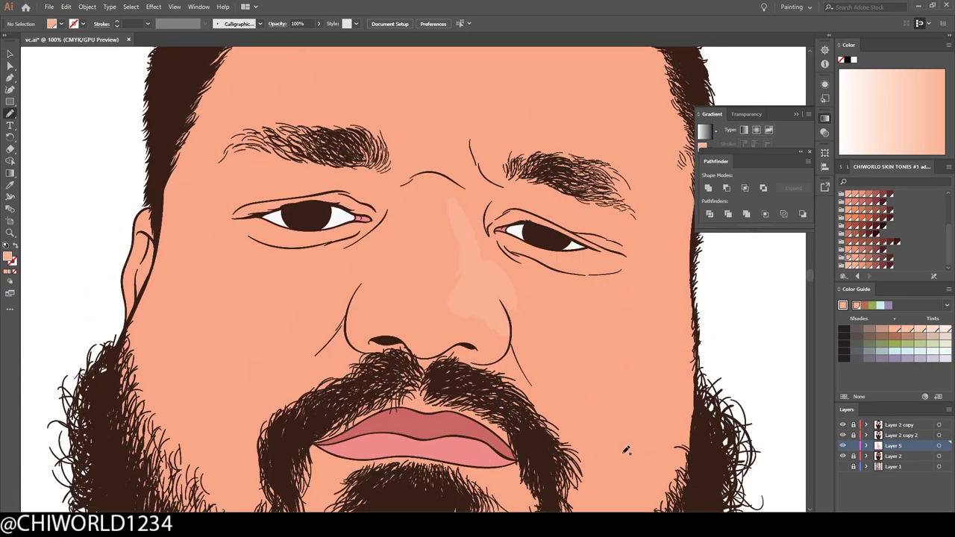
key(ctrl+minus)
drag(472, 200, 472, 200)
key(h)
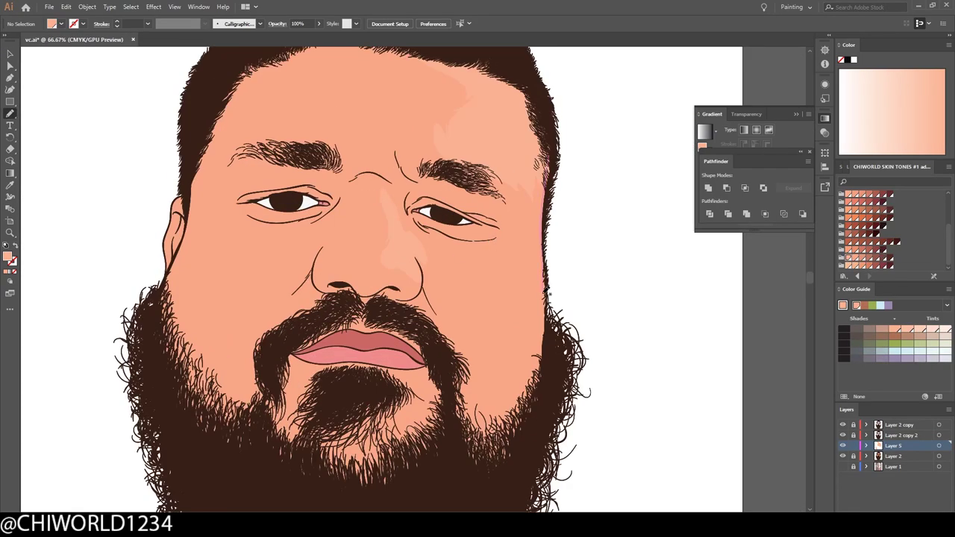
key(ctrl+minus)
key(ctrl+minus)
key(ctrl+minus)
On a new layer, paint a darker skin-tone shadow under the left eye.
key(ctrl+l)
key(ctrl+plus)
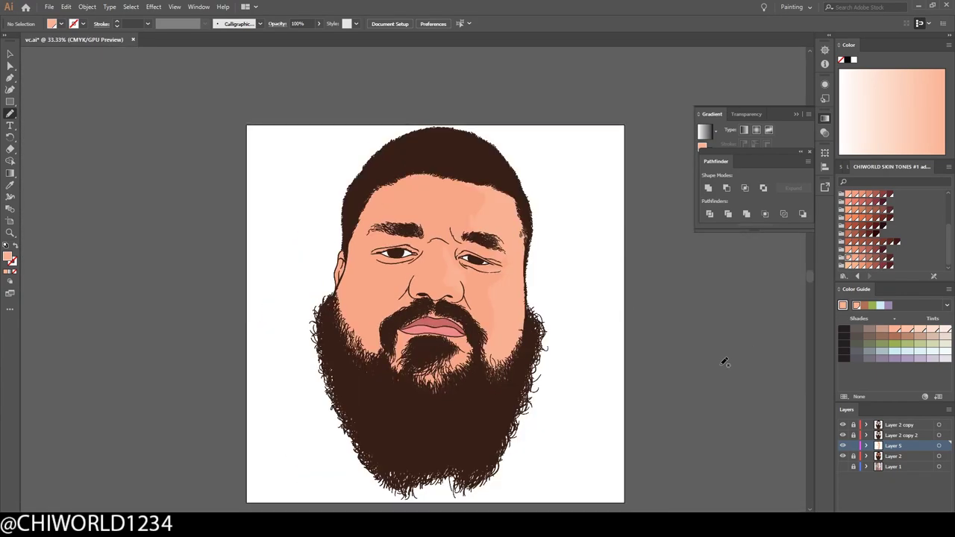
click(871, 259)
scroll(422, 247, up, 4)
mouse_move(407, 296)
mouse_down()
mouse_move(339, 306)
mouse_move(348, 329)
mouse_up()
Finish the left-eye shadow and paint darker shadows along the side of the nose.
scroll(511, 450, right, 4)
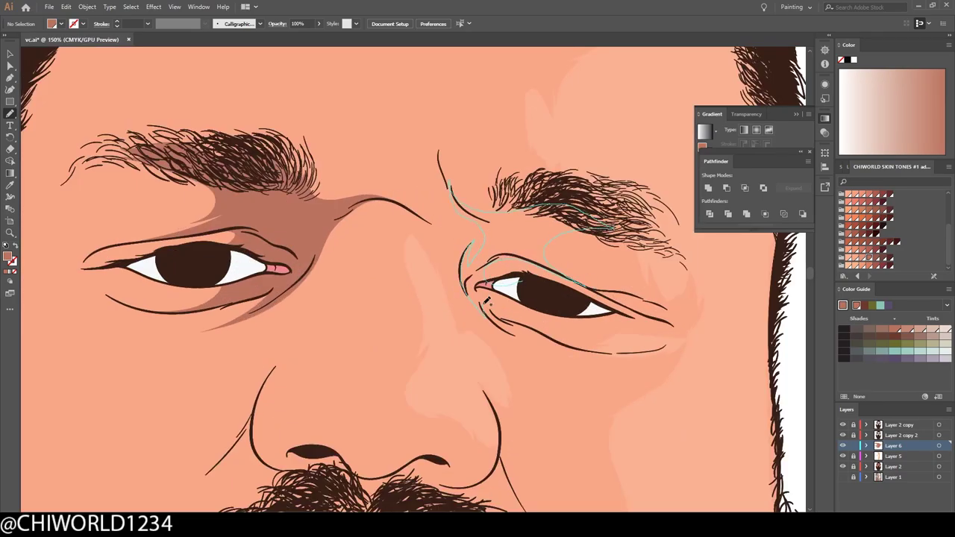
drag(485, 298, 485, 298)
scroll(485, 299, down, 4)
scroll(418, 313, up, 5)
mouse_move(290, 303)
mouse_down()
mouse_move(484, 310)
mouse_move(600, 337)
mouse_up()
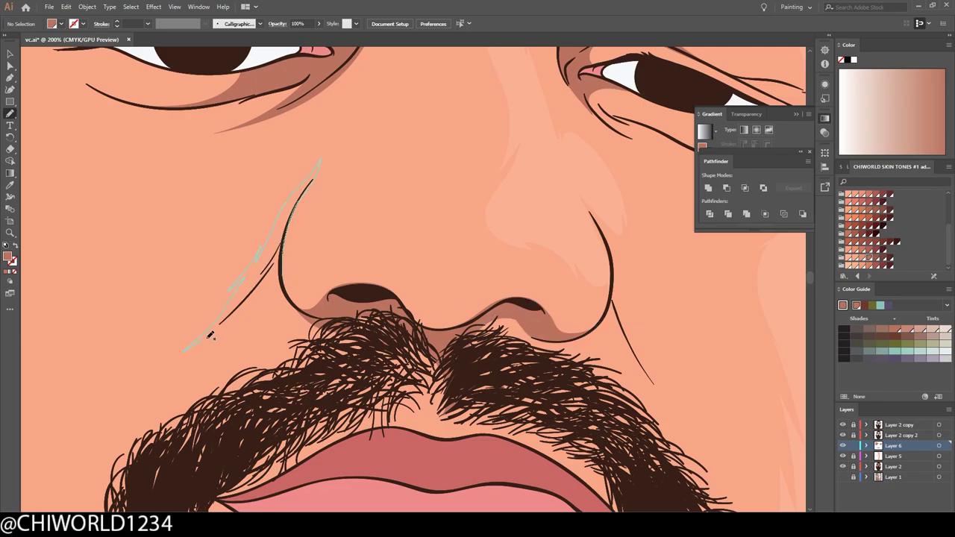
drag(211, 337, 213, 335)
scroll(518, 398, down, 3)
scroll(517, 398, down, 3)
scroll(574, 448, up, 2)
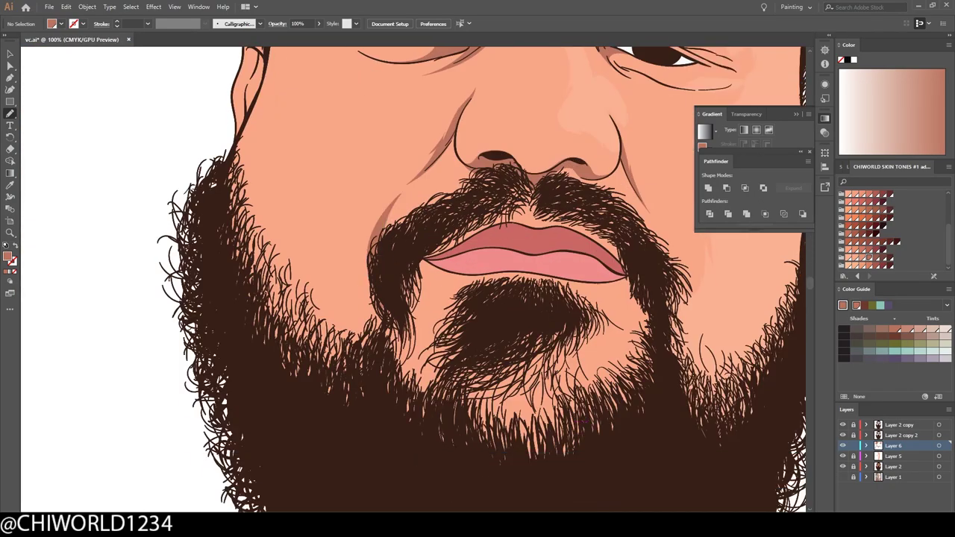
scroll(403, 212, up, 4)
Paint darker shadows along the eyelid, under the other eye and on the ear.
drag(337, 159, 337, 159)
scroll(337, 159, down, 3)
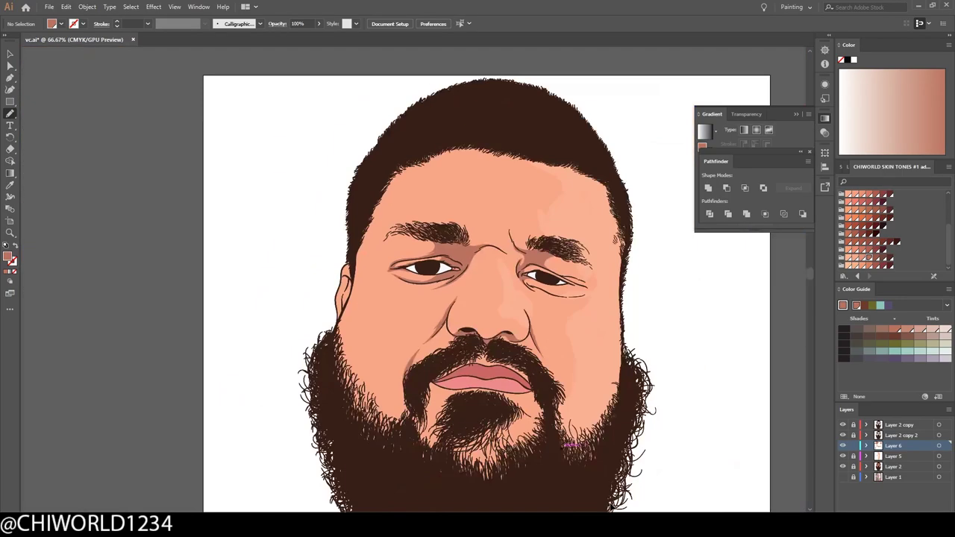
scroll(308, 246, up, 3)
mouse_move(196, 193)
mouse_down()
mouse_move(308, 285)
mouse_move(299, 254)
mouse_up()
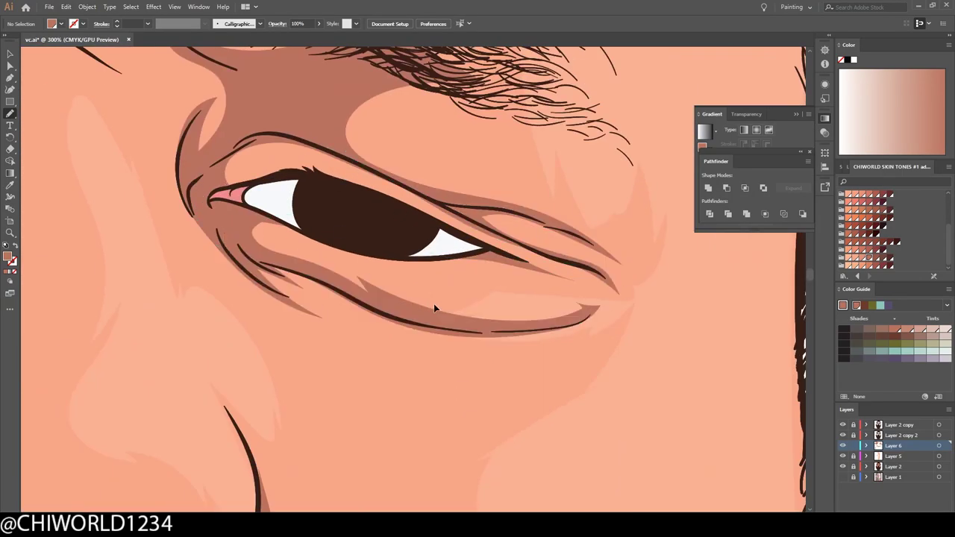
scroll(437, 314, down, 3)
scroll(351, 224, up, 3)
drag(321, 403, 353, 203)
scroll(352, 203, down, 3)
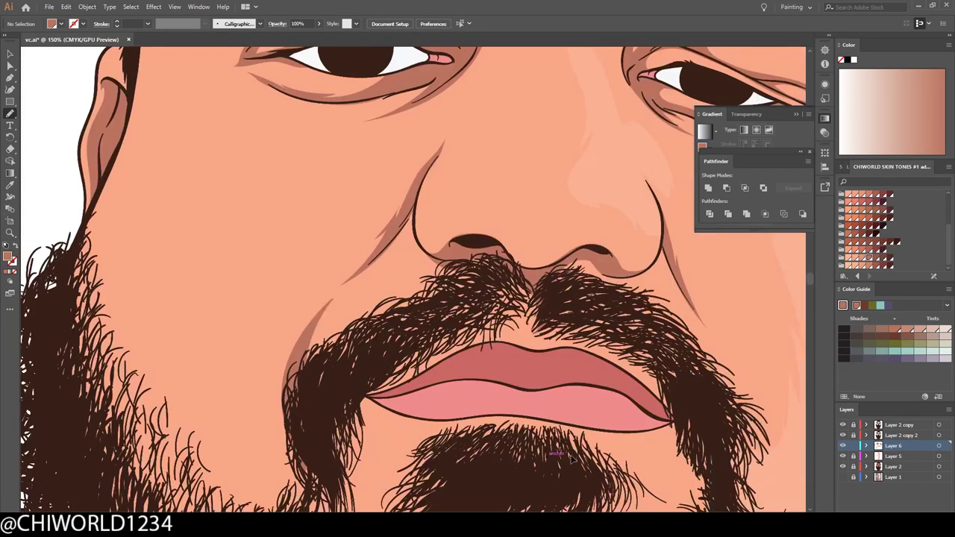
scroll(440, 224, up, 2)
Draw extra hair strands into the mustache and along the chin beard.
mouse_move(448, 190)
mouse_down()
mouse_move(436, 250)
mouse_move(347, 274)
mouse_up()
scroll(348, 274, down, 3)
scroll(348, 275, down, 1)
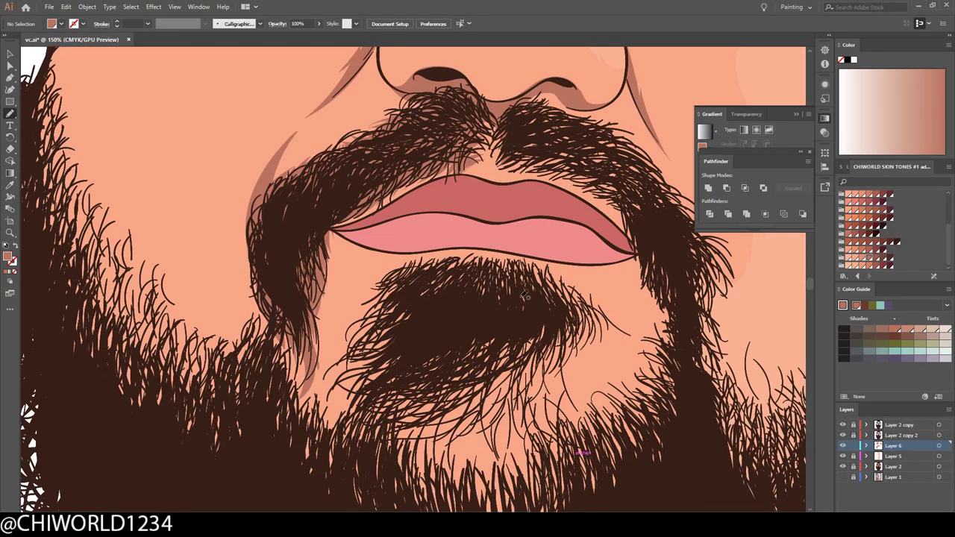
drag(545, 287, 387, 268)
drag(366, 445, 365, 446)
scroll(417, 161, down, 2)
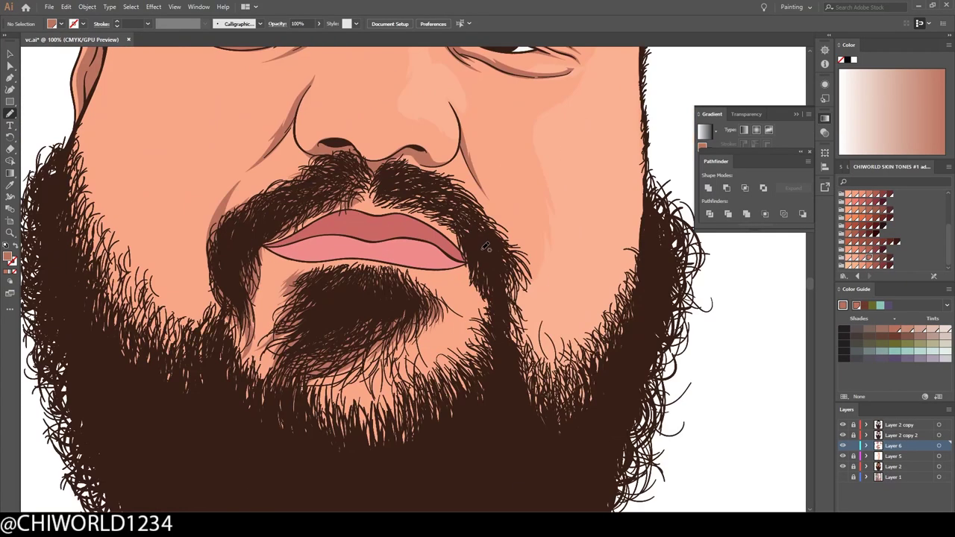
drag(470, 218, 515, 403)
drag(506, 345, 484, 331)
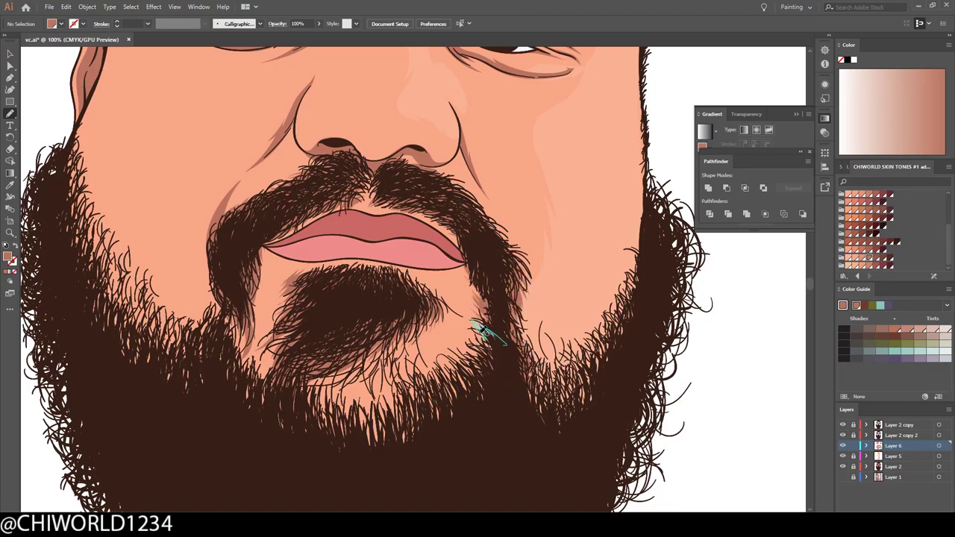
drag(403, 400, 399, 403)
drag(217, 350, 183, 299)
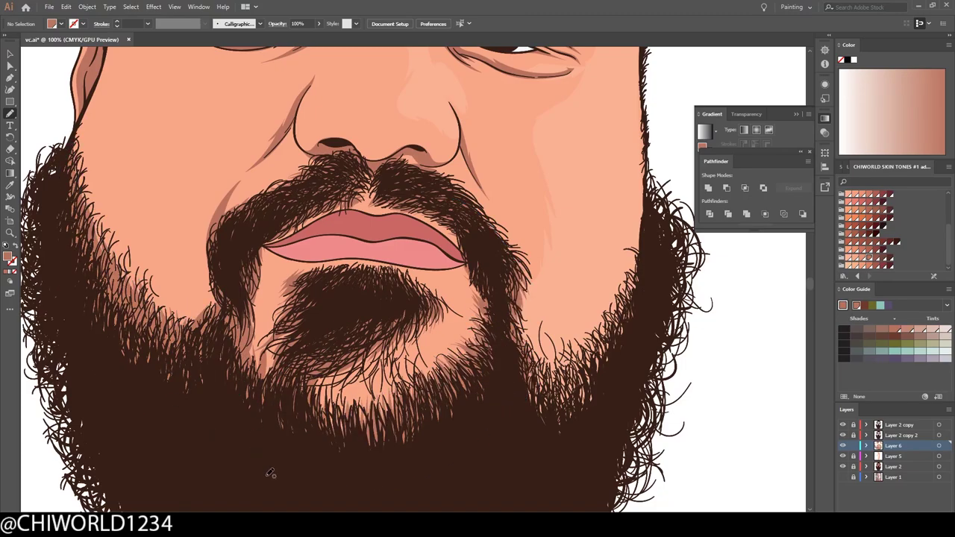
scroll(448, 336, right, 3)
drag(548, 220, 442, 448)
Add a new layer and paint shading strokes around the nose.
key(ctrl+0)
scroll(612, 403, up, 3)
key(ctrl+l)
scroll(661, 364, up, 3)
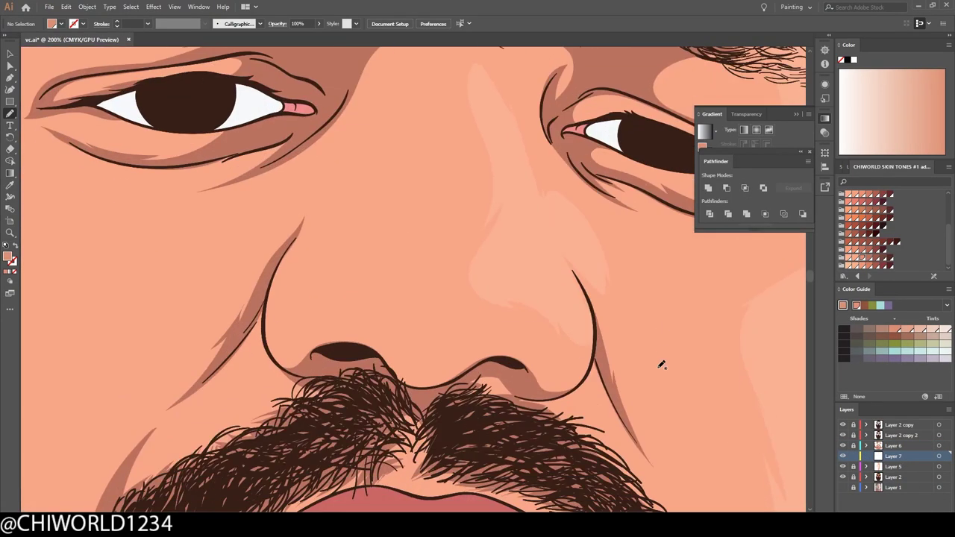
drag(294, 315, 292, 317)
scroll(272, 343, up, 2)
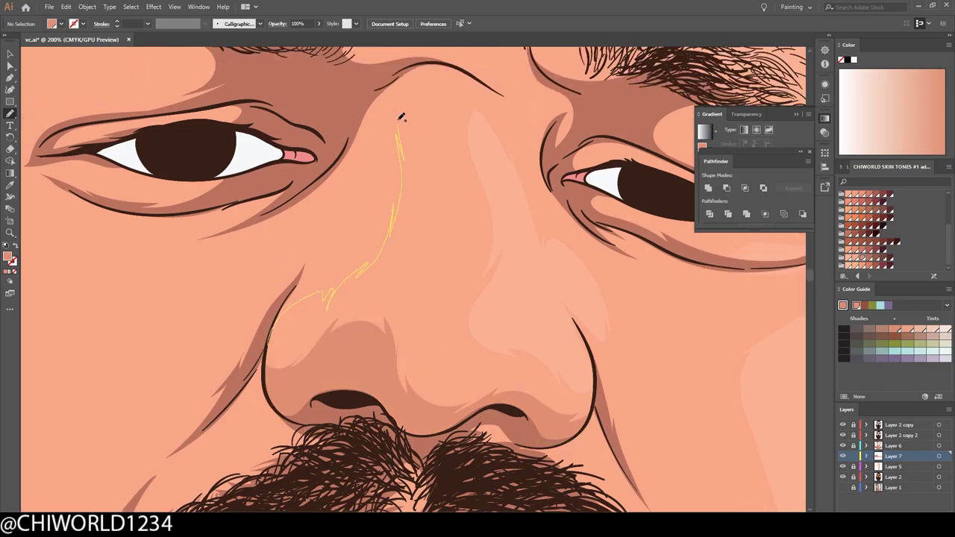
drag(400, 117, 401, 118)
Paint shading strokes on the brow and under the left eye.
key(ctrl+0)
scroll(433, 201, up, 5)
mouse_move(371, 228)
mouse_down()
mouse_move(469, 196)
mouse_move(448, 172)
mouse_up()
scroll(493, 224, down, 2)
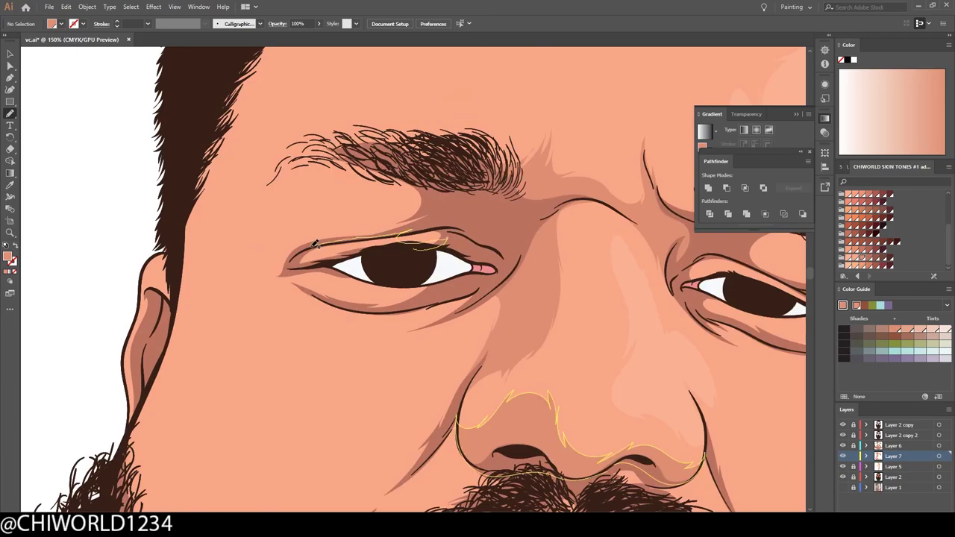
mouse_move(437, 280)
mouse_down()
mouse_move(278, 279)
mouse_move(271, 269)
mouse_up()
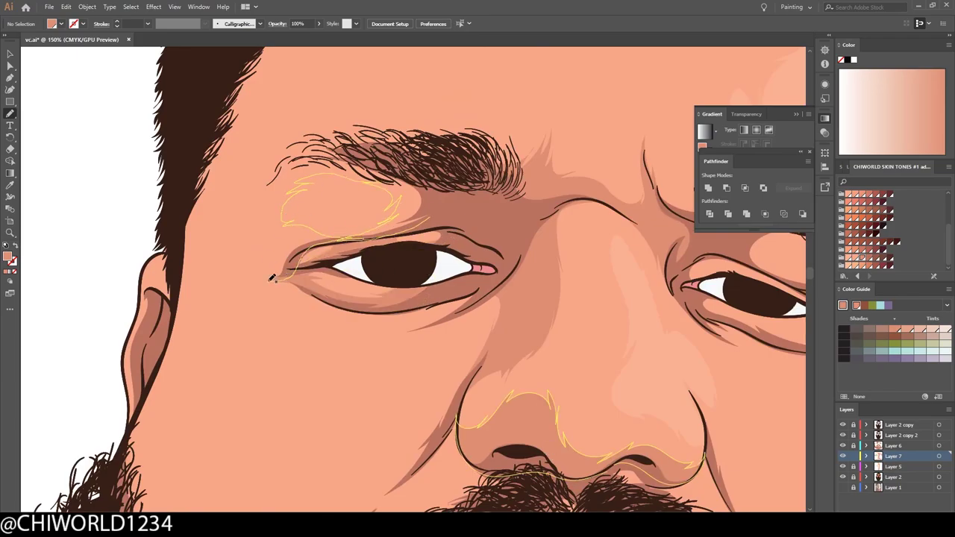
scroll(361, 129, down, 3)
scroll(243, 234, up, 2)
scroll(448, 473, up, 2)
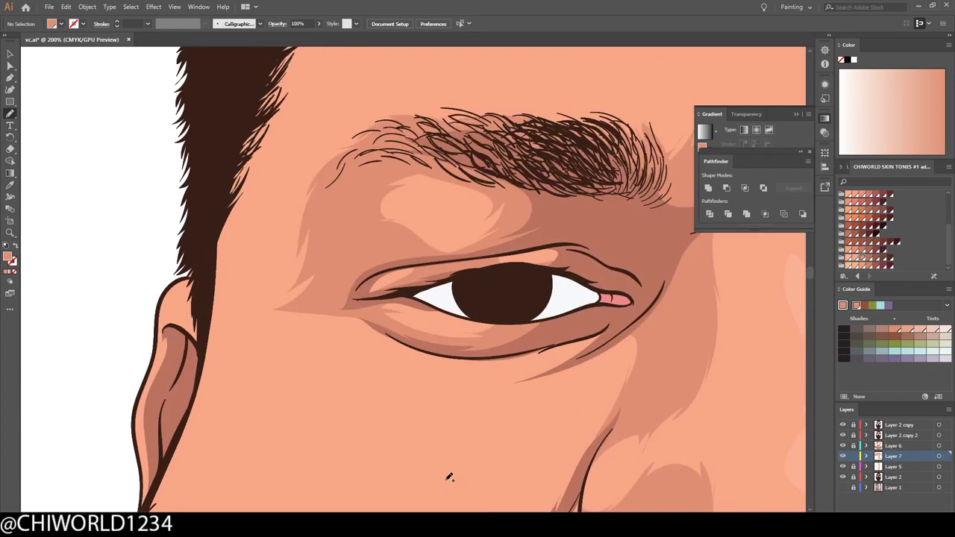
scroll(550, 476, down, 4)
scroll(528, 256, up, 3)
scroll(417, 287, down, 2)
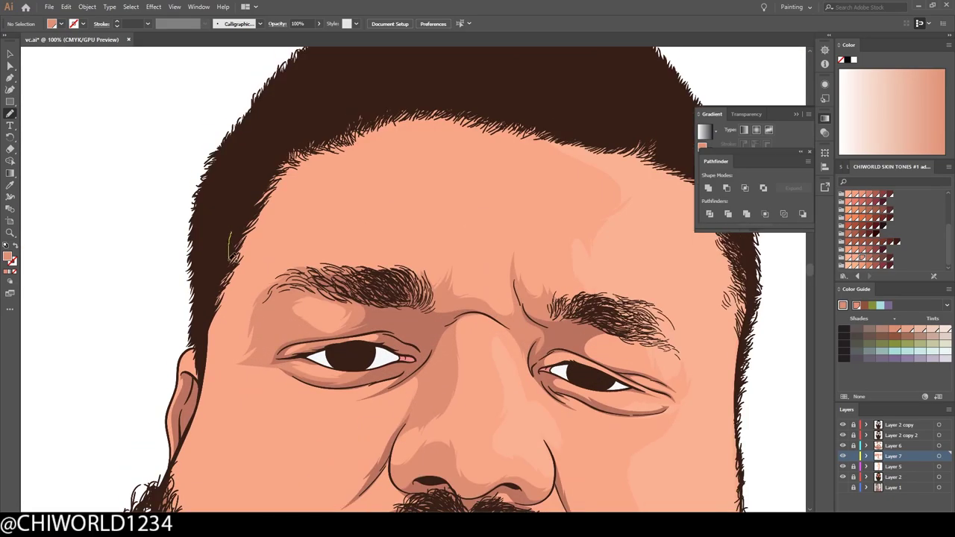
Add light strokes over the cheeks and beard edge beside the nose.
drag(359, 243, 366, 247)
scroll(359, 243, up, 2)
scroll(640, 453, down, 3)
drag(556, 321, 564, 366)
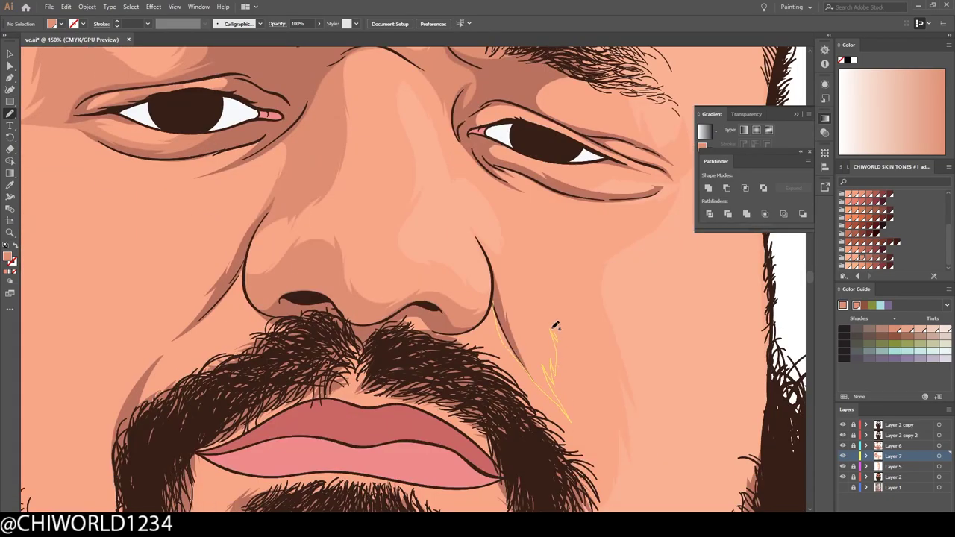
scroll(616, 485, down, 3)
scroll(618, 487, up, 2)
scroll(522, 298, down, 1)
drag(432, 218, 453, 177)
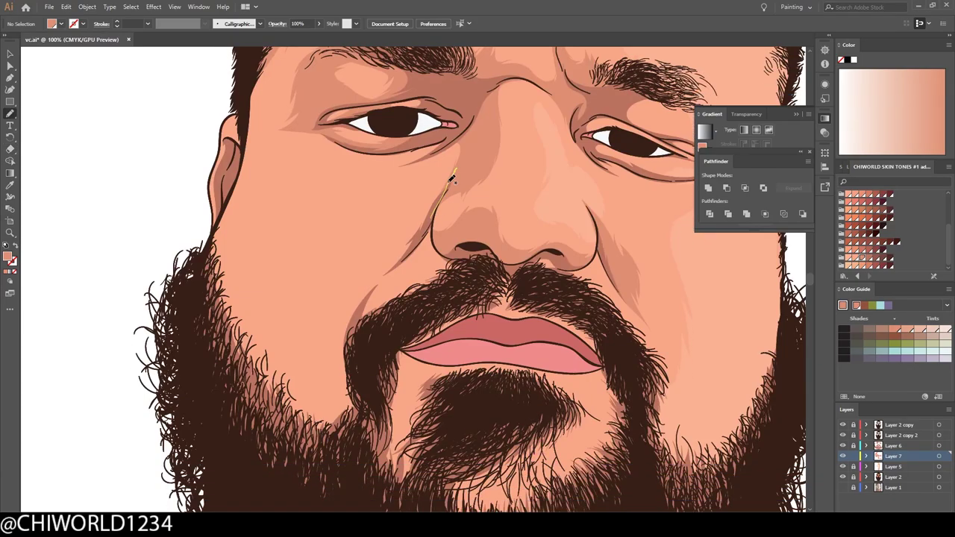
drag(467, 257, 469, 259)
scroll(700, 341, down, 1)
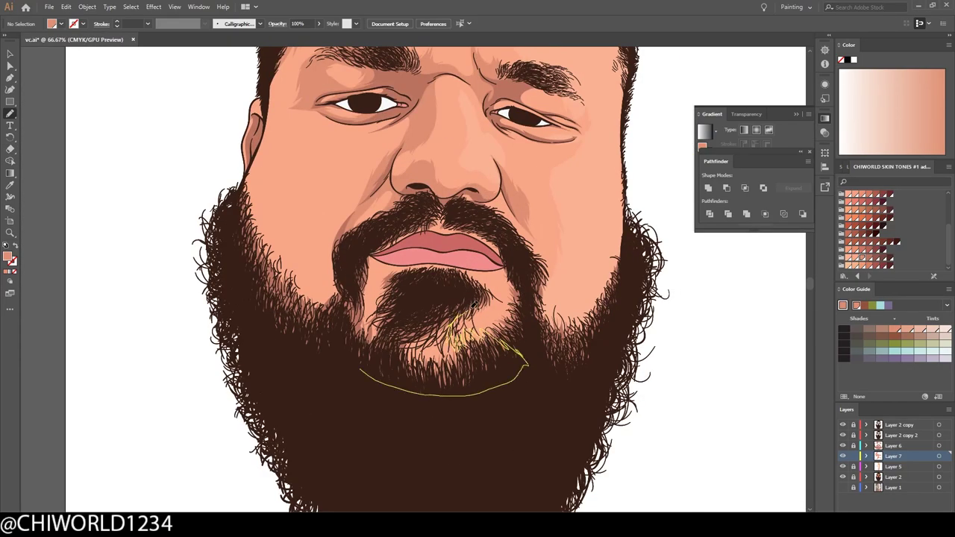
scroll(506, 445, up, 1)
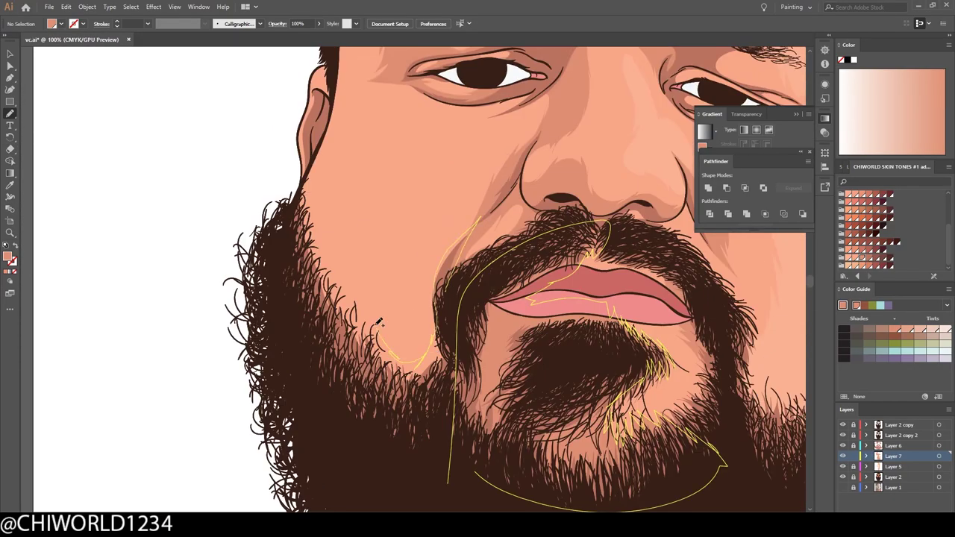
scroll(455, 281, down, 3)
scroll(469, 97, up, 3)
Paint light highlight strokes on the hairline, along the eyelid and above the eye.
drag(437, 129, 474, 114)
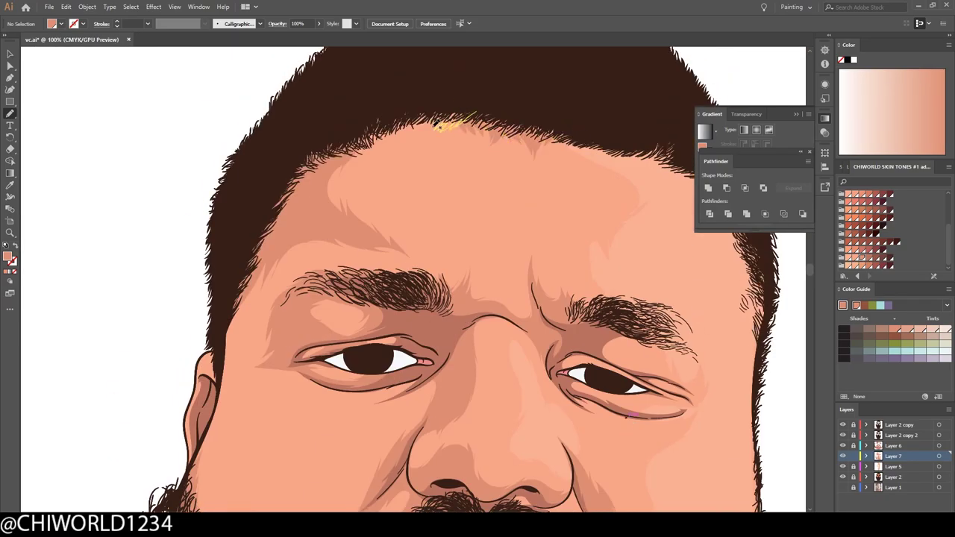
scroll(684, 279, down, 2)
scroll(213, 213, up, 4)
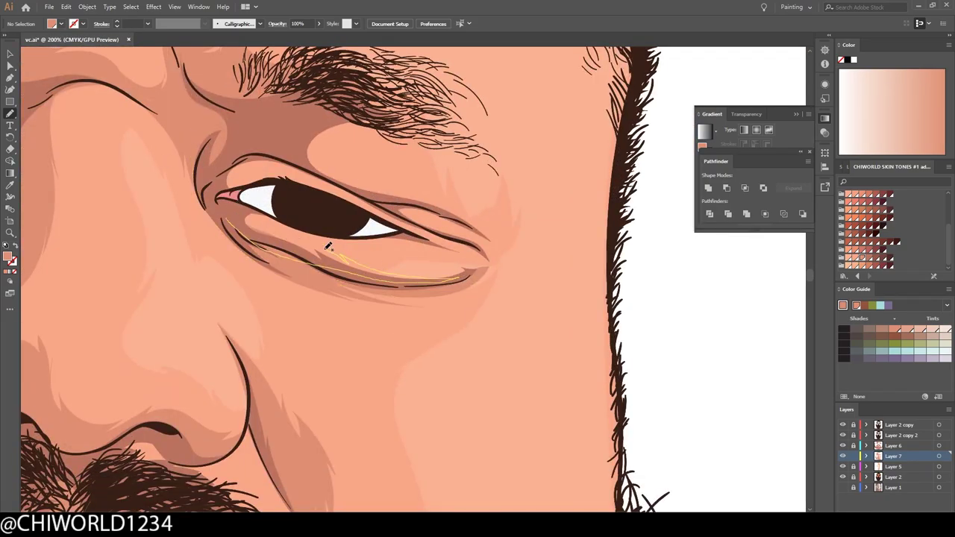
mouse_move(218, 196)
mouse_down()
mouse_move(408, 230)
mouse_move(440, 208)
mouse_up()
scroll(440, 208, up, 2)
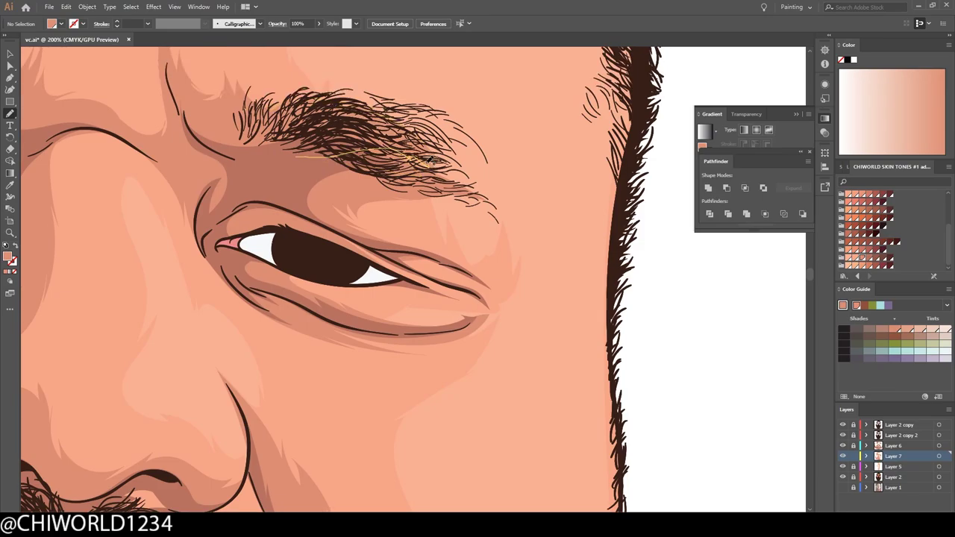
scroll(440, 208, down, 3)
scroll(537, 216, up, 3)
drag(558, 306, 536, 212)
scroll(693, 315, down, 2)
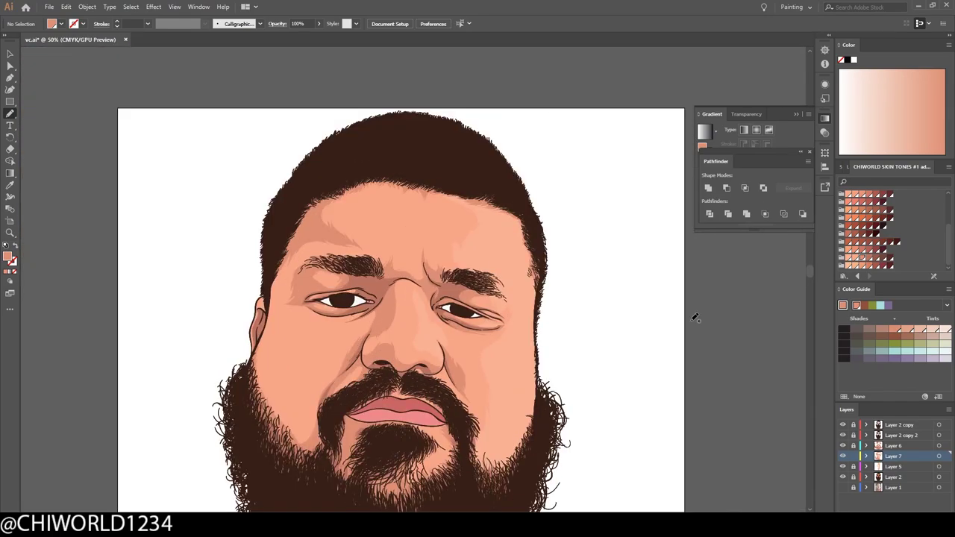
scroll(432, 213, up, 3)
scroll(691, 467, down, 3)
scroll(691, 466, up, 2)
Create Layer 8 and set a light salmon fill colour.
key(ctrl+l)
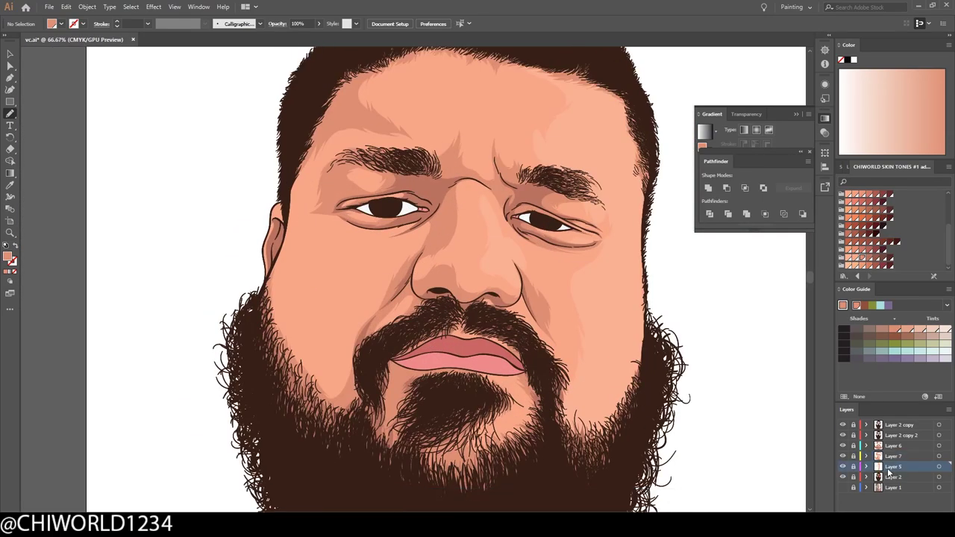
scroll(418, 298, up, 3)
double_click(8, 257)
key(Return)
scroll(486, 362, up, 1)
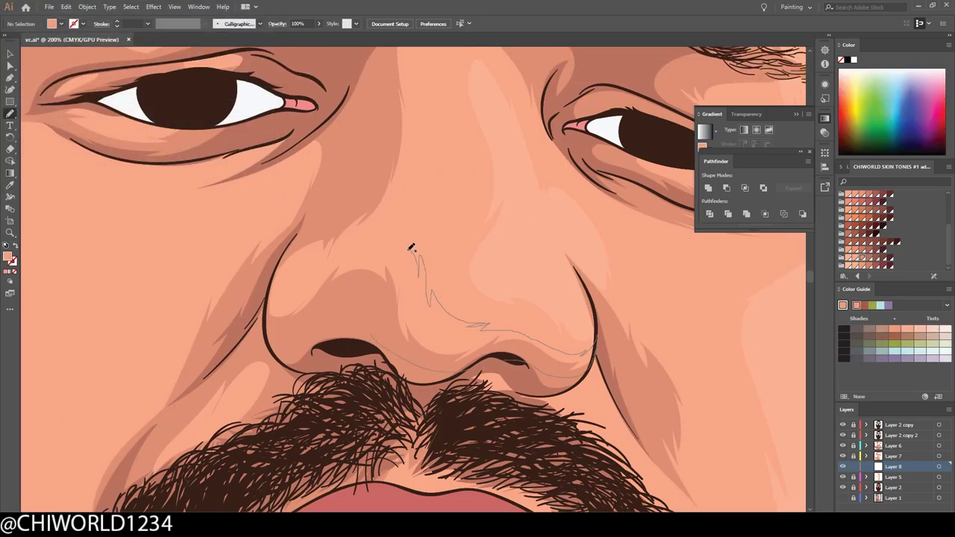
scroll(411, 247, down, 2)
scroll(341, 294, up, 2)
Clear the selection and draw a salmon highlight stroke up the nose.
key(v)
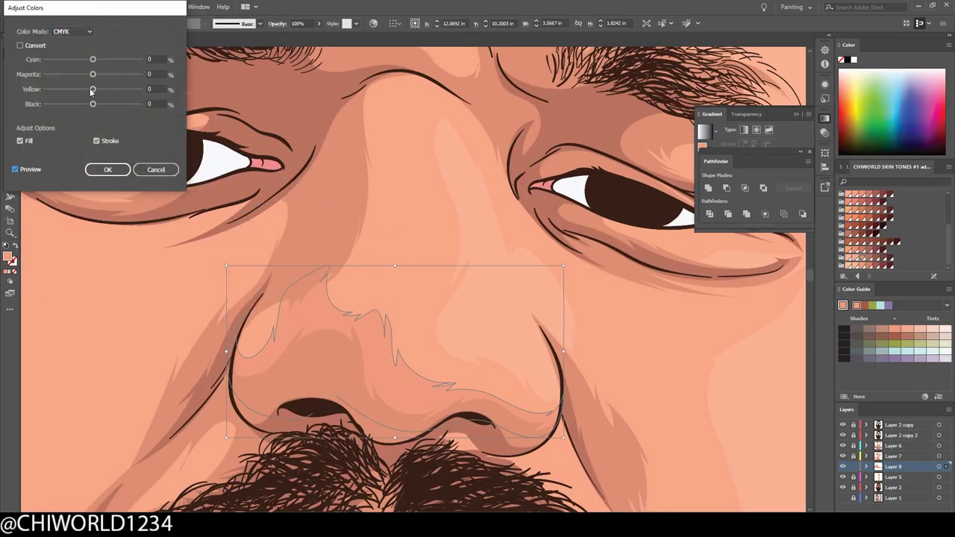
click(108, 169)
key(ctrl+shift+a)
scroll(373, 335, down, 2)
key(n)
scroll(351, 329, up, 1)
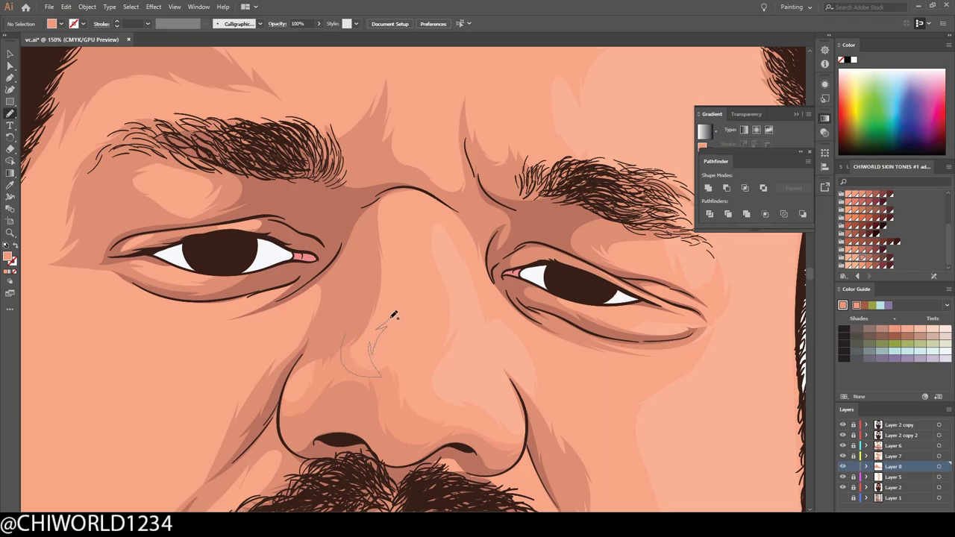
drag(394, 315, 403, 209)
Pan the view to bring the whole face on screen.
scroll(386, 256, up, 2)
scroll(401, 245, up, 3)
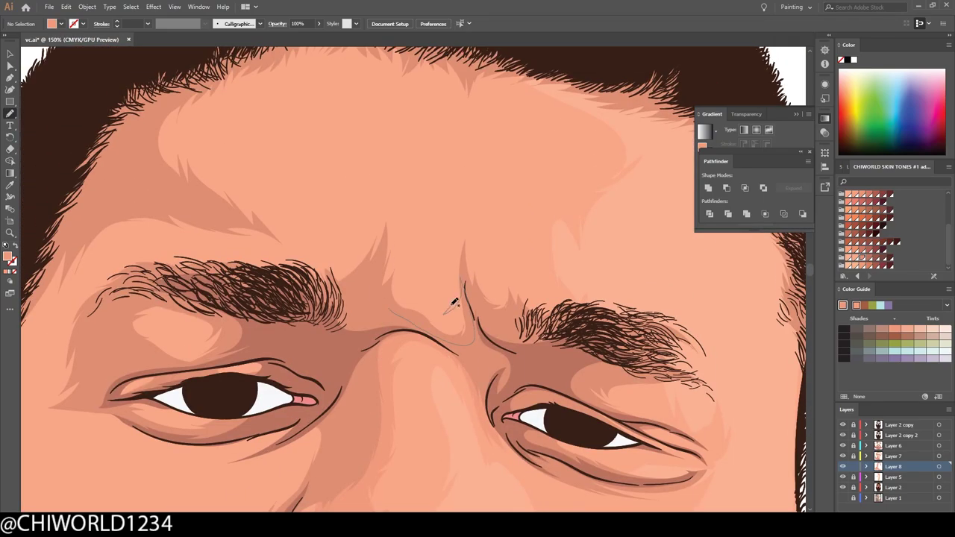
scroll(463, 288, up, 1)
scroll(146, 281, up, 2)
scroll(146, 281, left, 2)
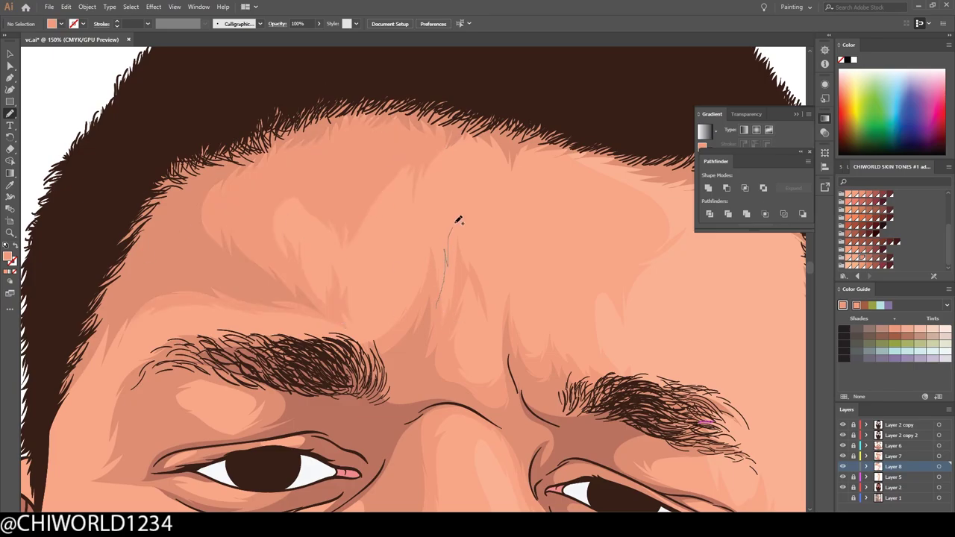
scroll(459, 216, down, 2)
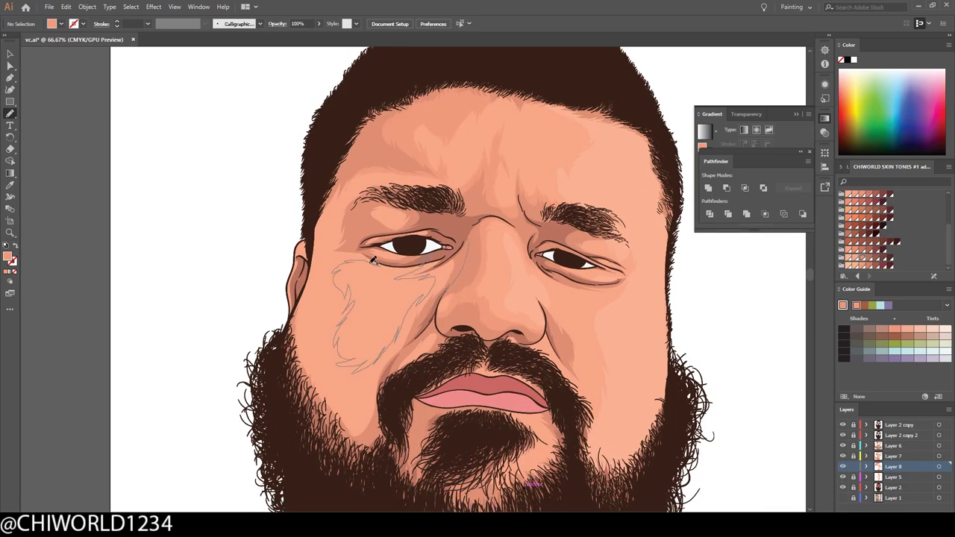
scroll(482, 490, up, 1)
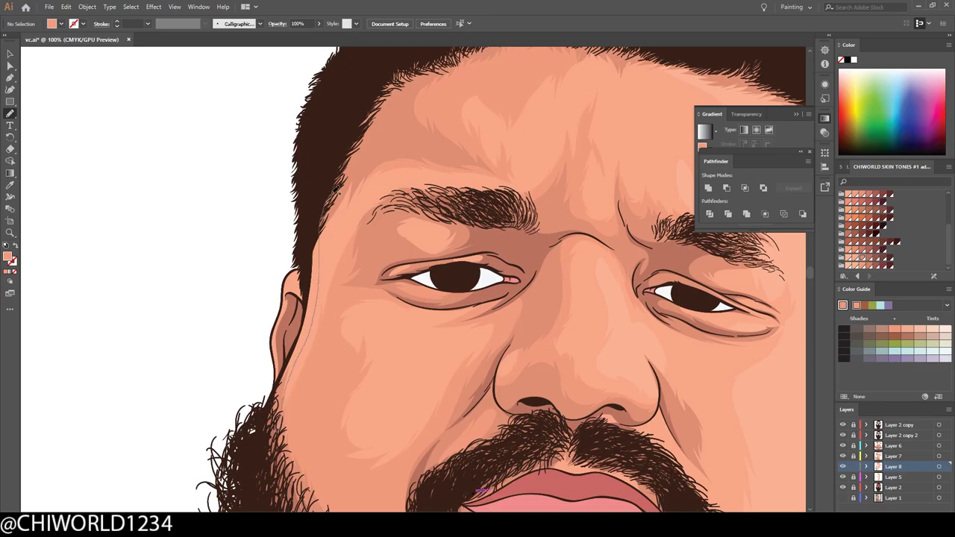
drag(481, 489, 341, 414)
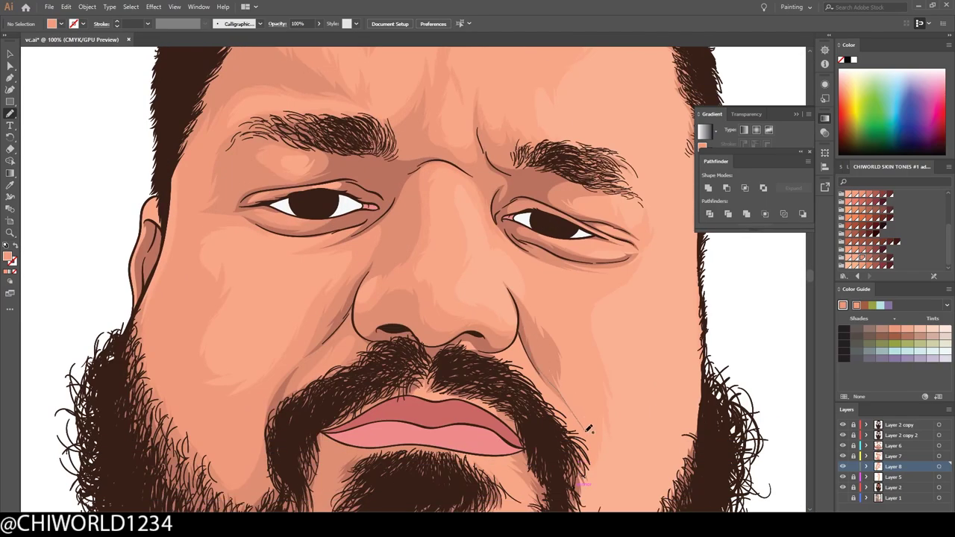
Pan the view to bring the eyebrows and eyes into view.
scroll(567, 212, down, 2)
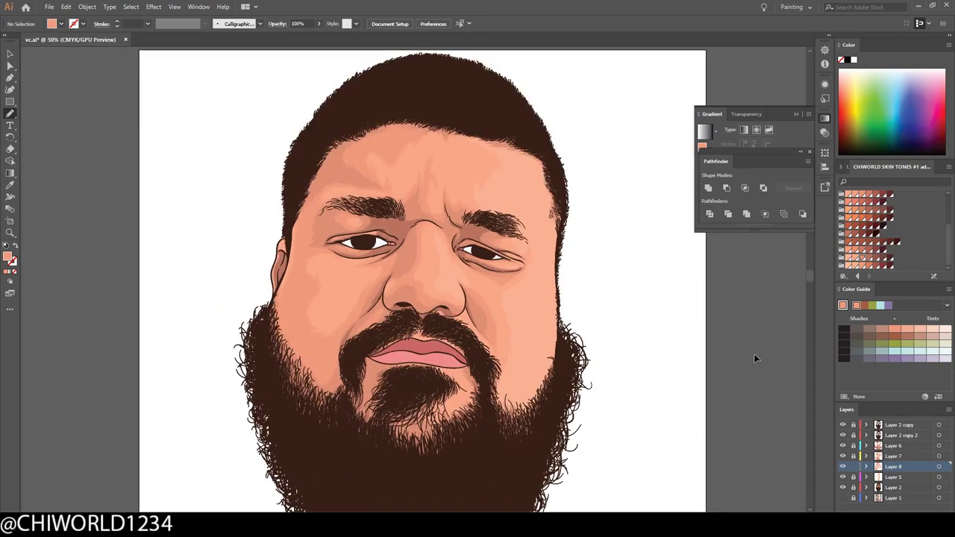
scroll(740, 330, up, 1)
scroll(597, 311, up, 1)
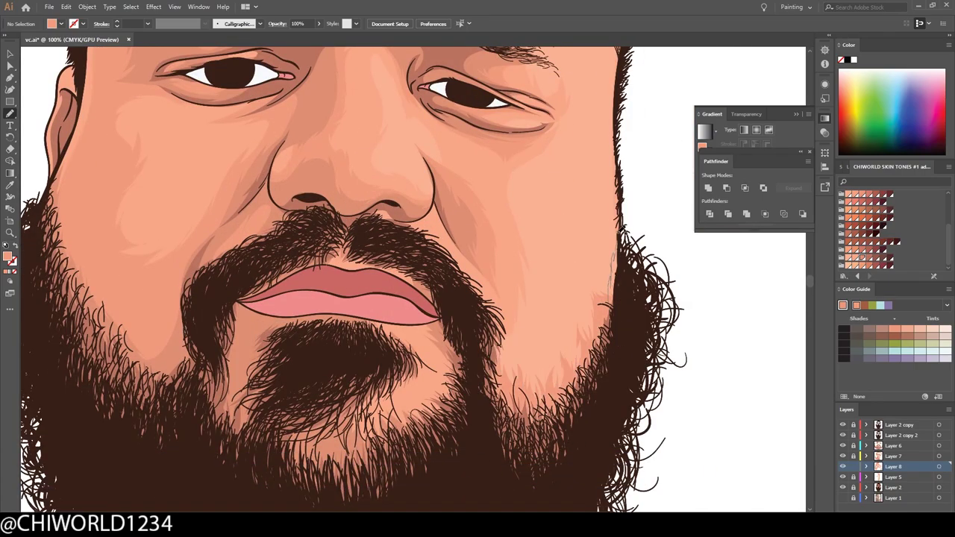
drag(558, 385, 565, 482)
scroll(513, 129, down, 2)
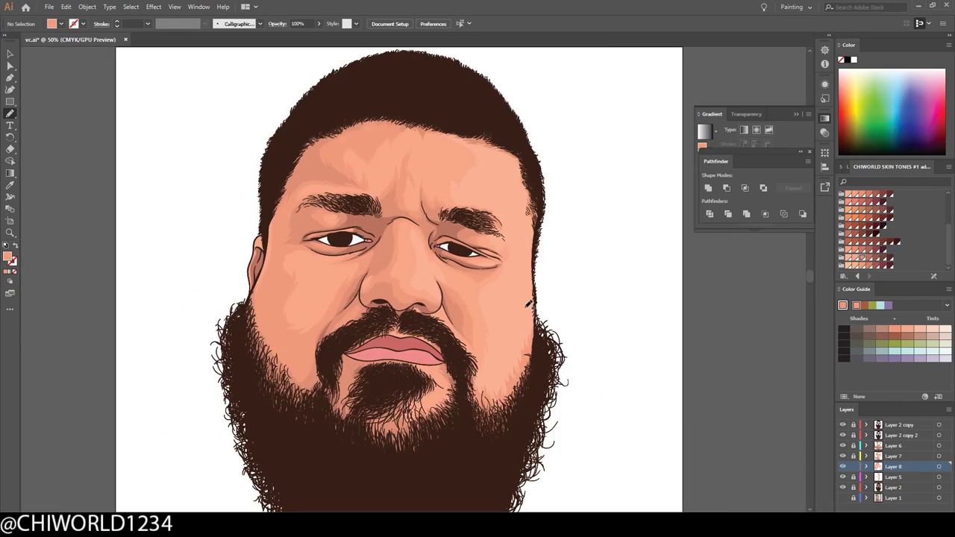
scroll(303, 192, up, 3)
scroll(700, 396, down, 2)
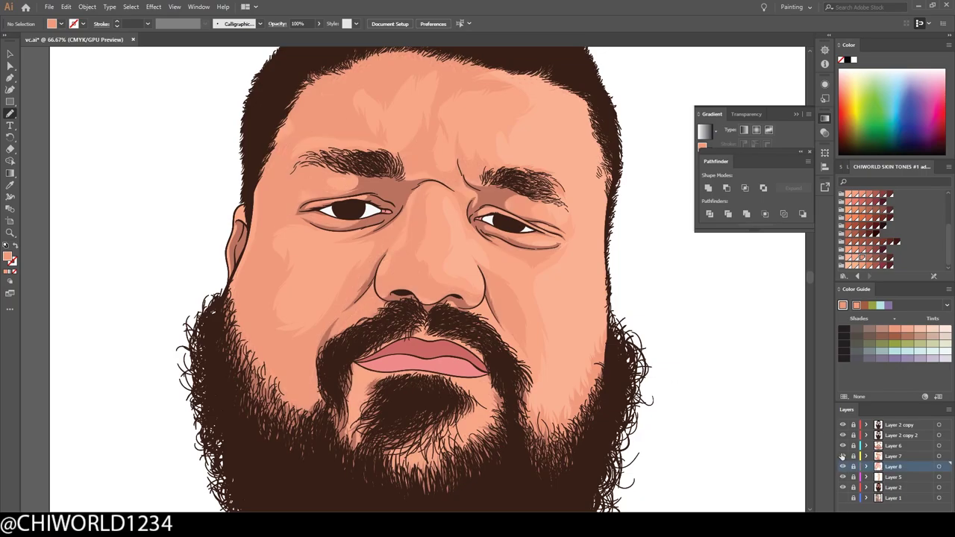
scroll(439, 258, up, 2)
scroll(438, 258, down, 2)
scroll(414, 213, up, 3)
Pick a darker skin tone and draw a shadow stroke along the nose bridge.
key(i)
click(448, 129)
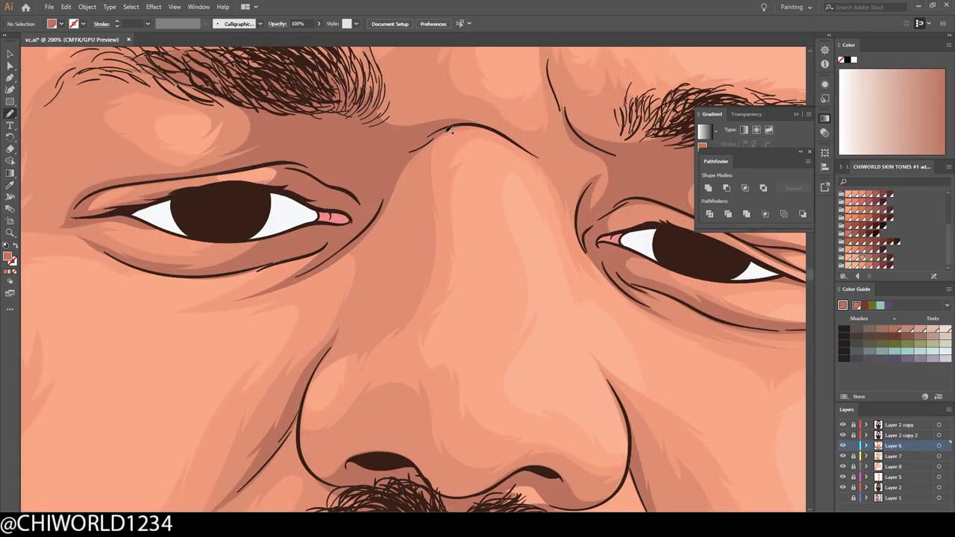
drag(361, 320, 358, 322)
scroll(361, 321, down, 3)
scroll(409, 375, up, 4)
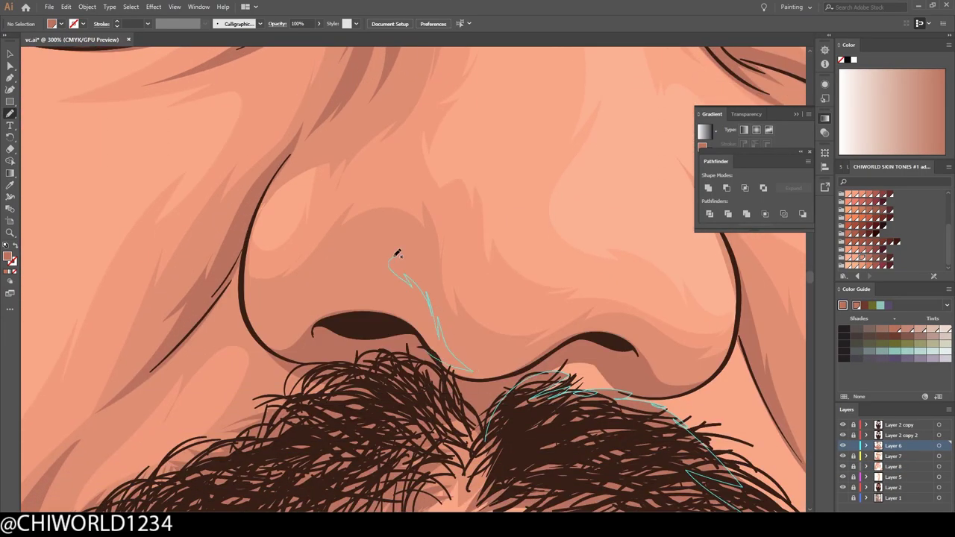
scroll(397, 254, down, 2)
scroll(397, 254, down, 2)
scroll(418, 239, up, 2)
scroll(418, 238, up, 1)
Draw darker shadow strokes above the eyebrow and near the outer eyebrow.
drag(367, 224, 435, 237)
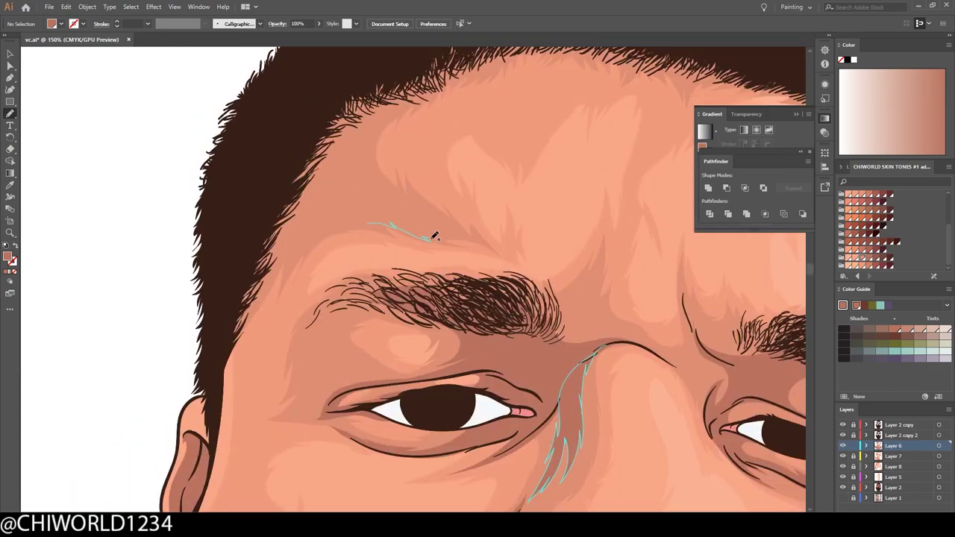
scroll(435, 236, down, 3)
scroll(448, 314, up, 3)
scroll(635, 451, down, 3)
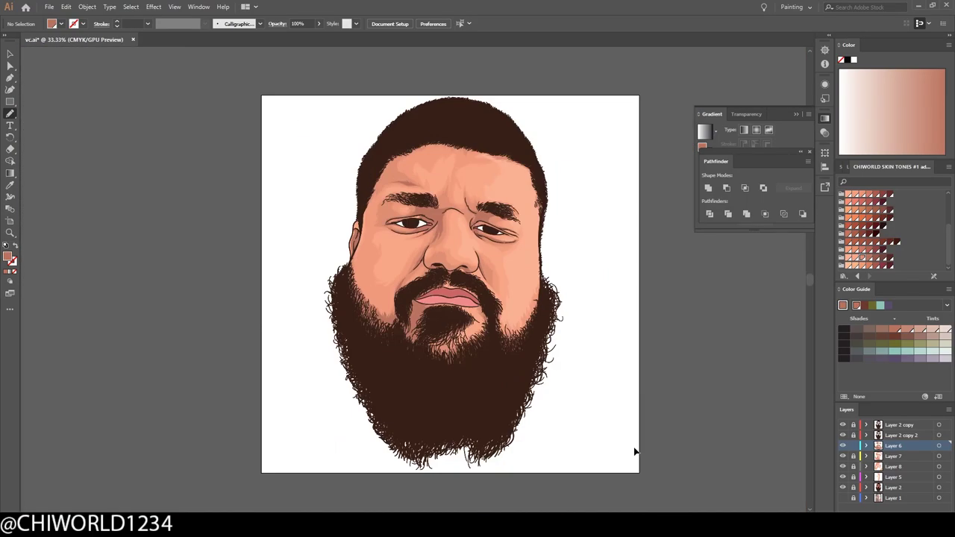
scroll(619, 336, up, 5)
scroll(573, 220, down, 2)
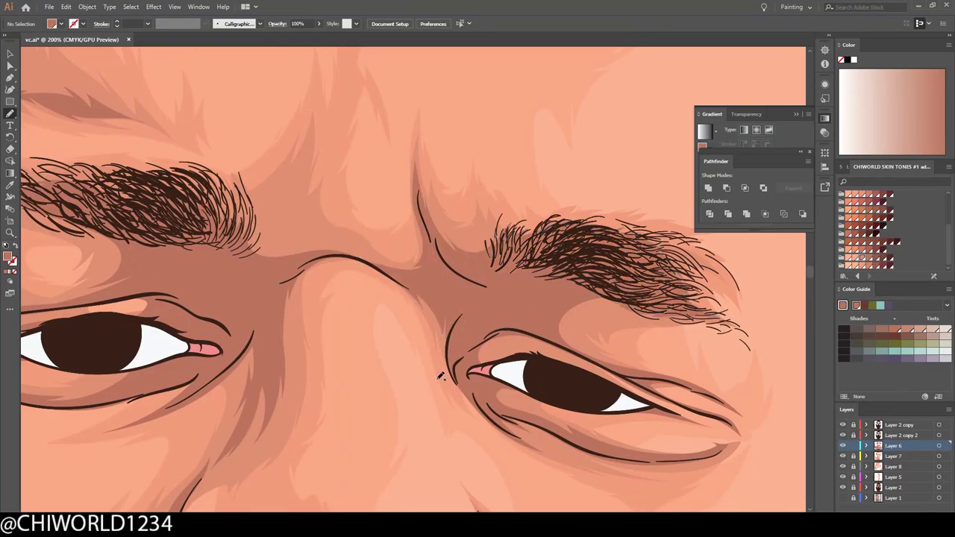
scroll(573, 220, down, 1)
scroll(541, 455, up, 2)
scroll(542, 454, up, 1)
drag(444, 263, 313, 248)
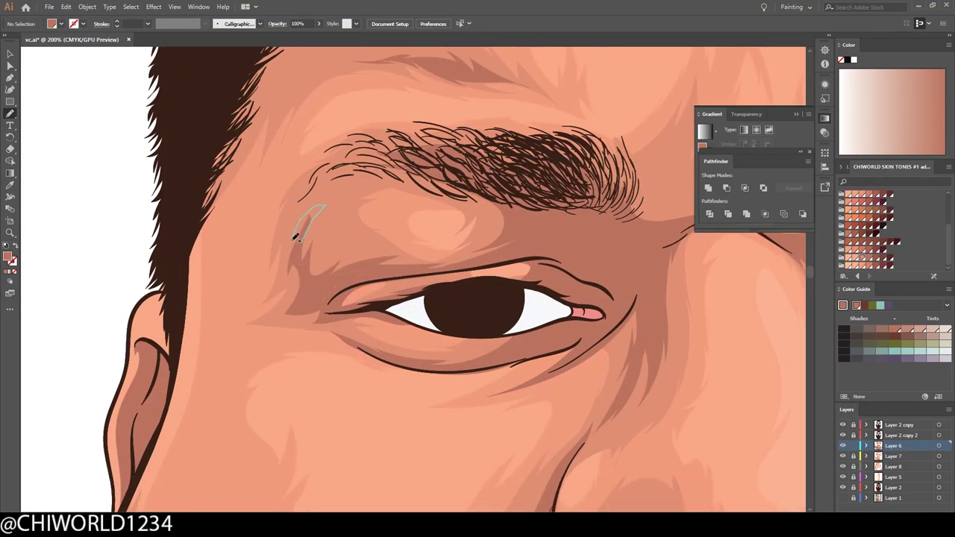
scroll(602, 443, down, 3)
scroll(422, 192, up, 4)
scroll(422, 192, down, 4)
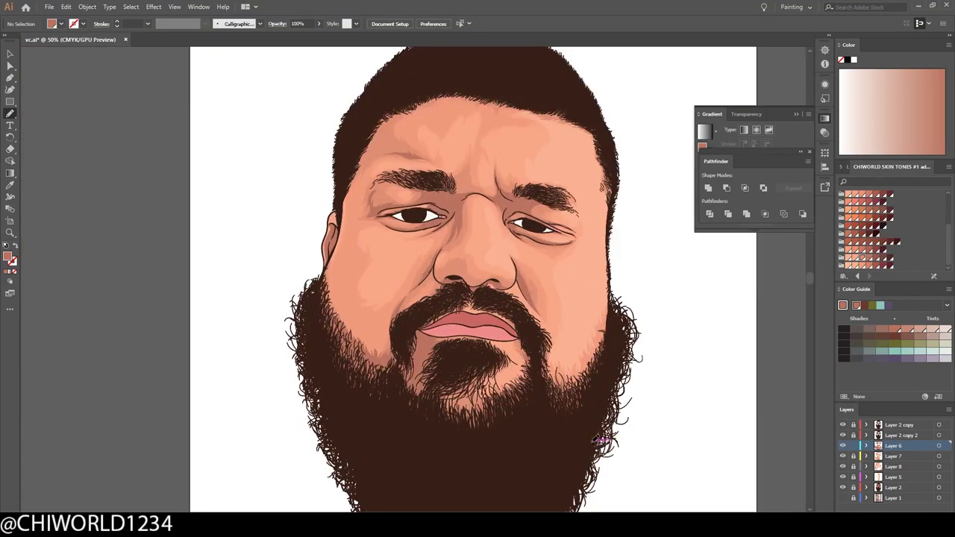
scroll(212, 277, up, 4)
Switch to Layer 7 and save the portrait file.
scroll(313, 248, down, 3)
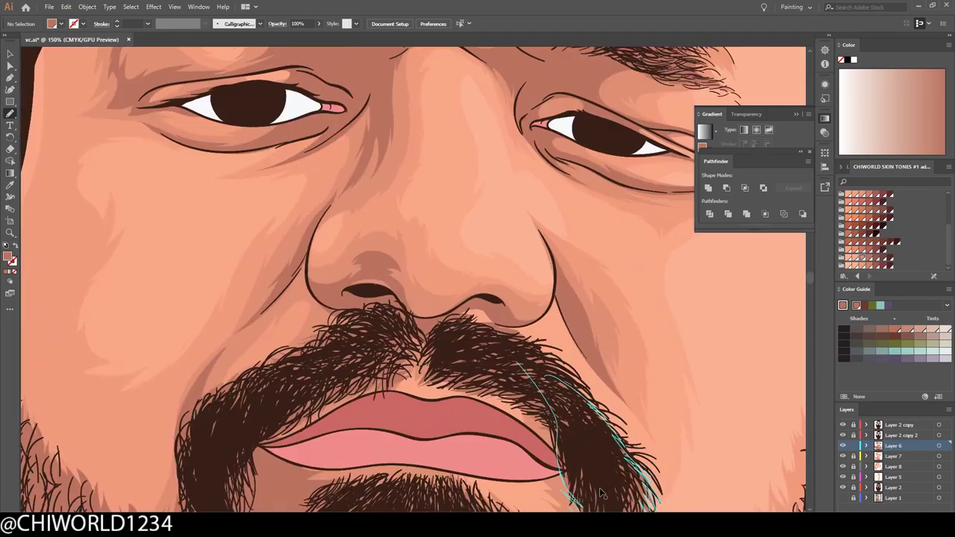
scroll(251, 252, up, 3)
scroll(252, 251, down, 5)
scroll(448, 336, up, 1)
click(856, 455)
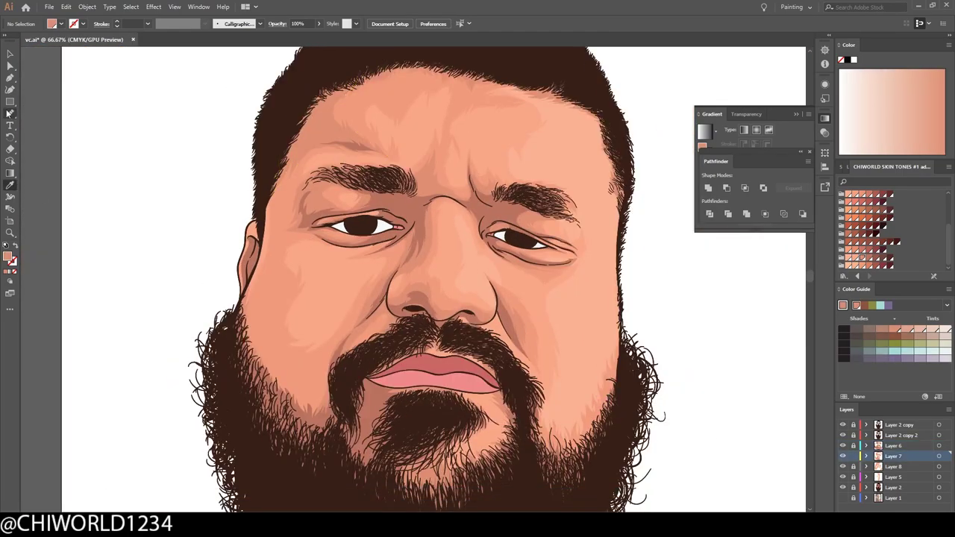
scroll(291, 400, up, 1)
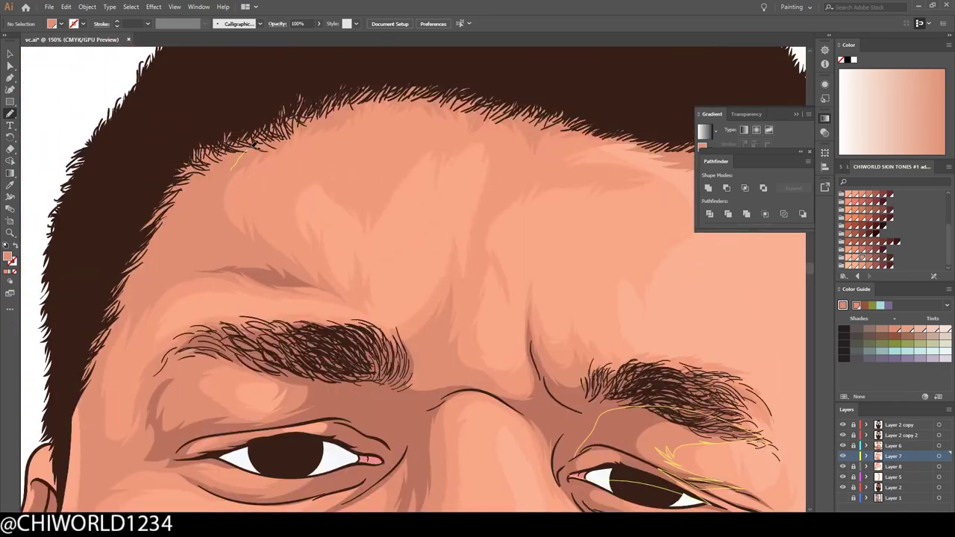
scroll(682, 371, down, 3)
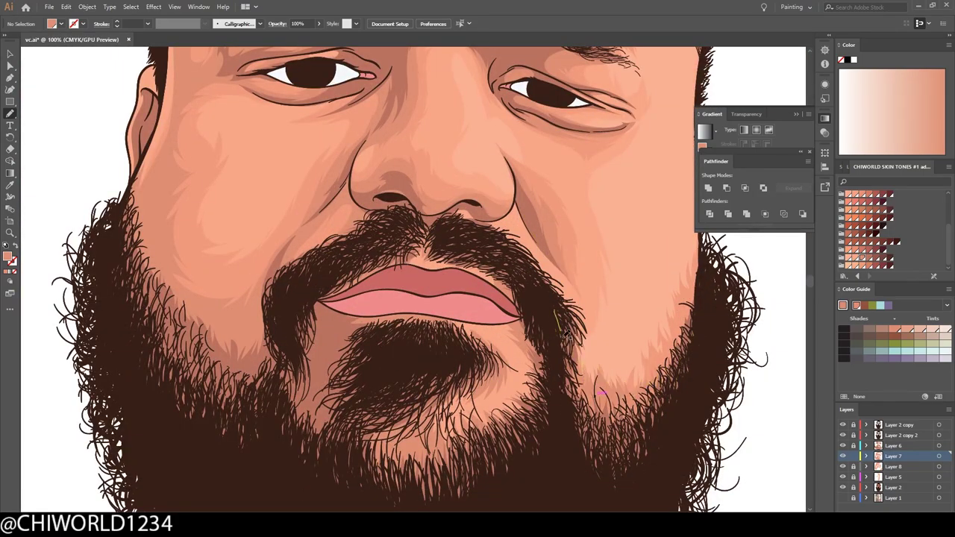
scroll(574, 336, down, 3)
scroll(575, 336, up, 4)
scroll(574, 466, up, 5)
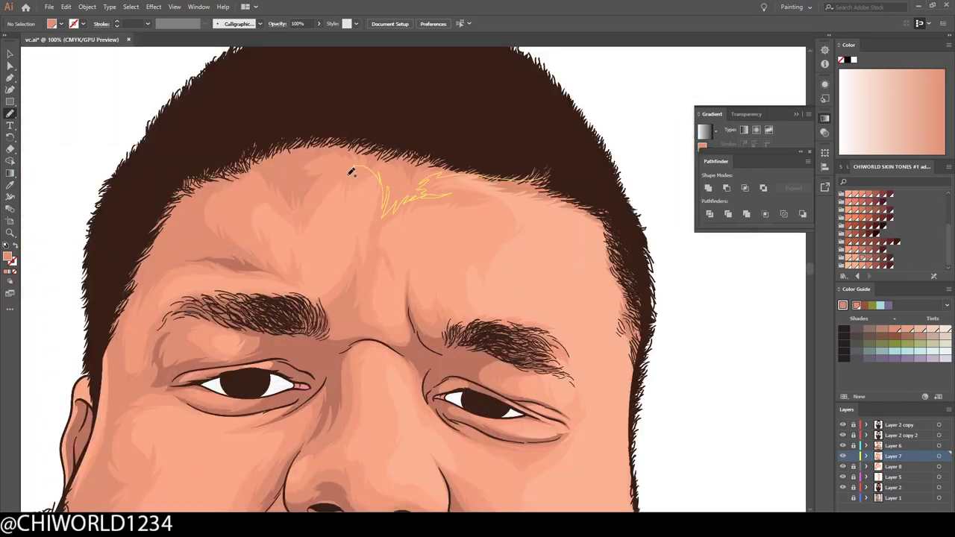
scroll(585, 339, down, 2)
key(ctrl+s)
Add Layer 9 and sketch highlight strands around the eyebrow, temple and right cheek.
key(ctrl+l)
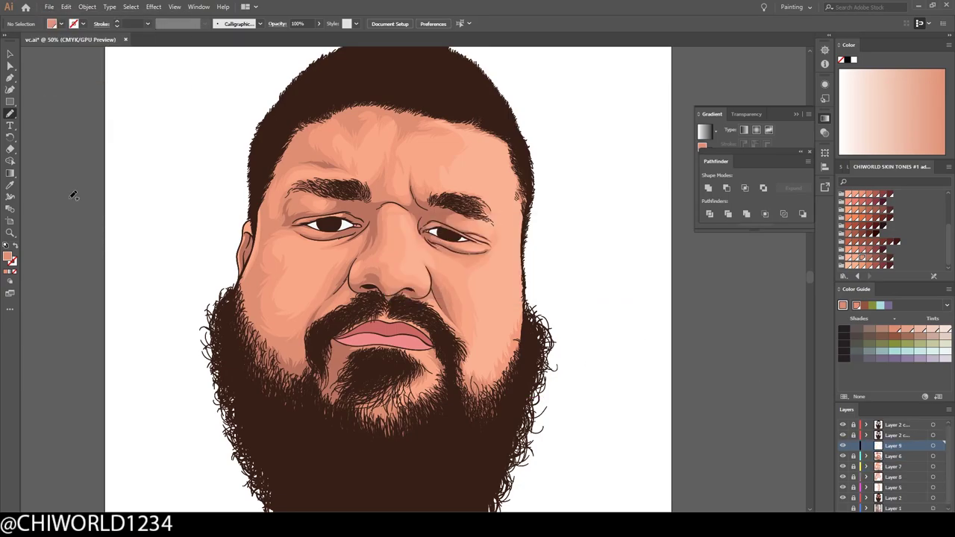
scroll(616, 422, up, 1)
scroll(425, 238, up, 3)
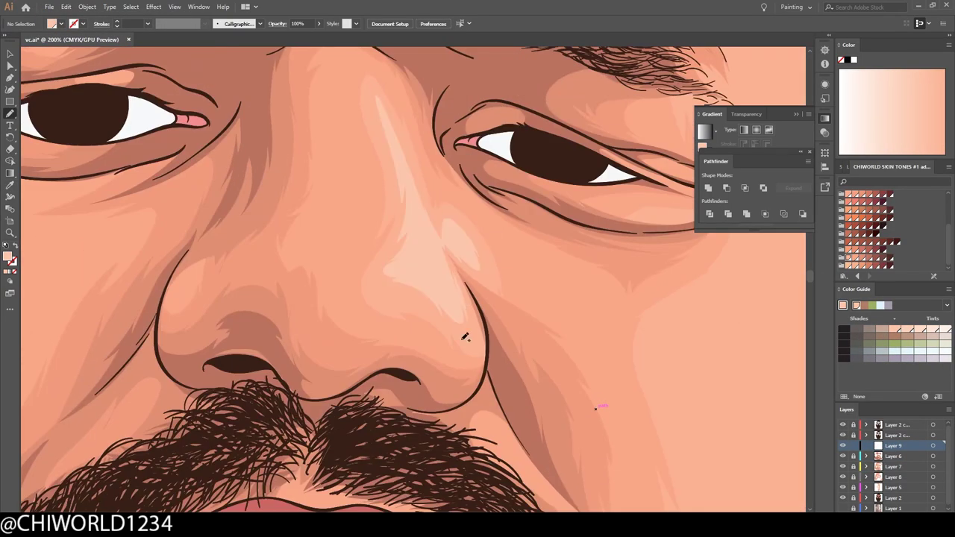
scroll(597, 385, down, 1)
scroll(598, 385, down, 4)
scroll(498, 248, up, 3)
drag(523, 258, 515, 347)
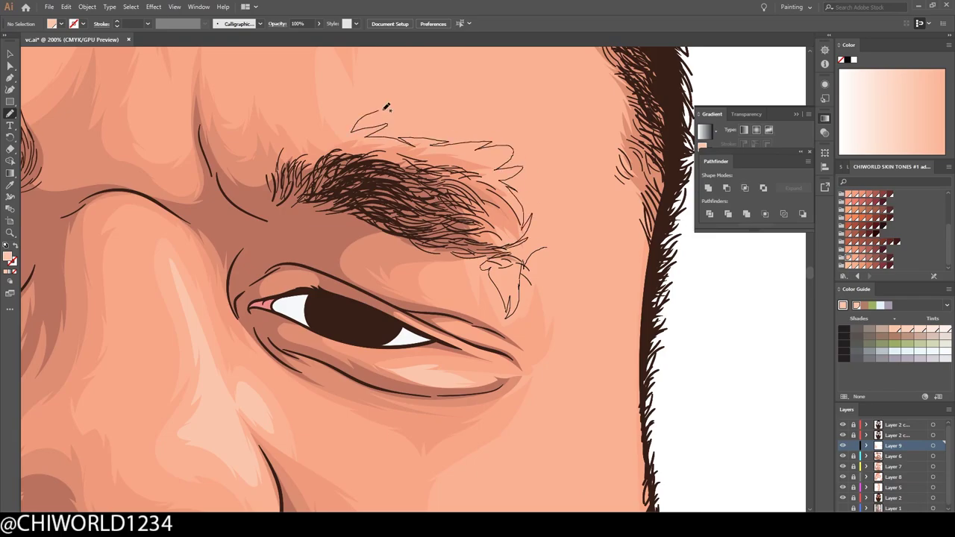
scroll(515, 347, down, 2)
drag(452, 224, 418, 142)
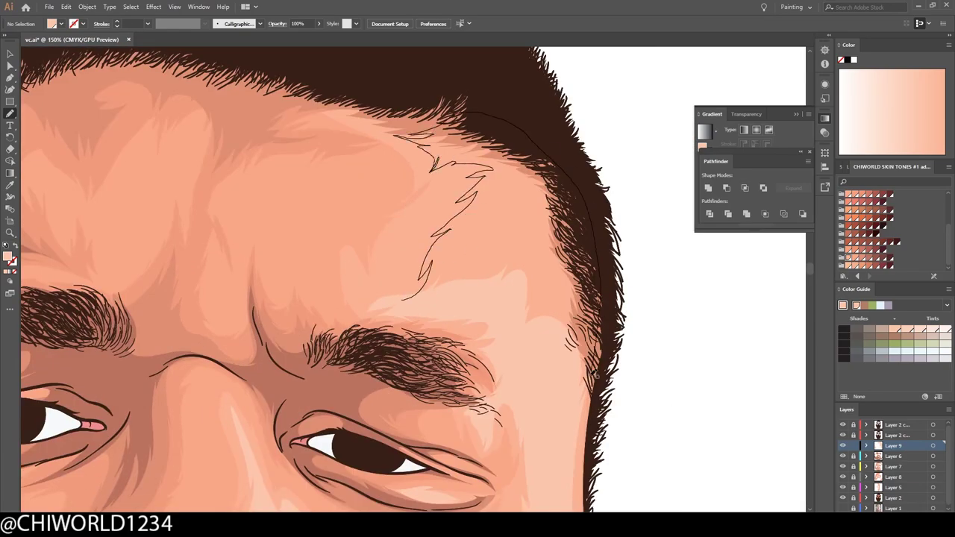
scroll(522, 299, down, 5)
drag(566, 427, 495, 253)
scroll(508, 298, down, 2)
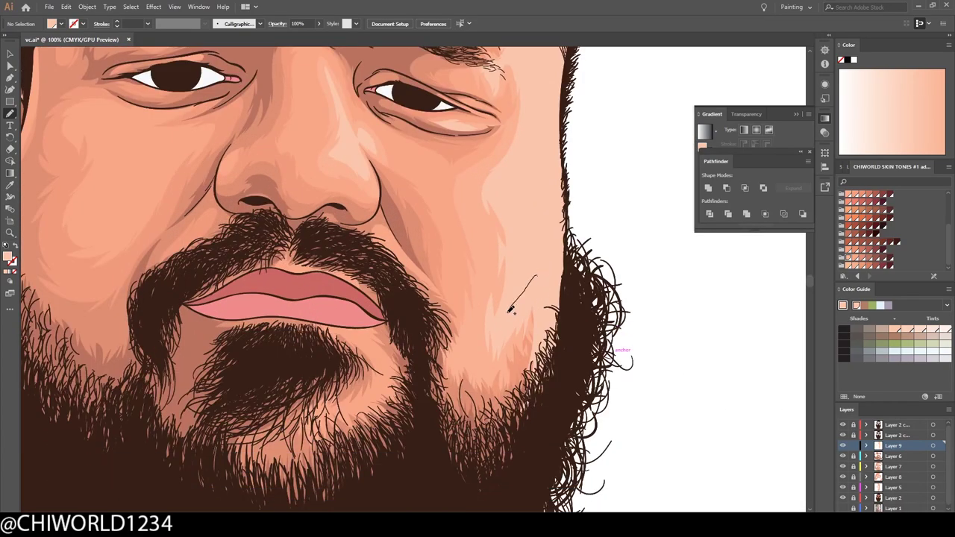
scroll(639, 441, down, 1)
scroll(736, 456, up, 2)
Set the fill to white and paint white highlights on the nose and right side of the face.
double_click(9, 257)
click(249, 38)
scroll(331, 313, up, 1)
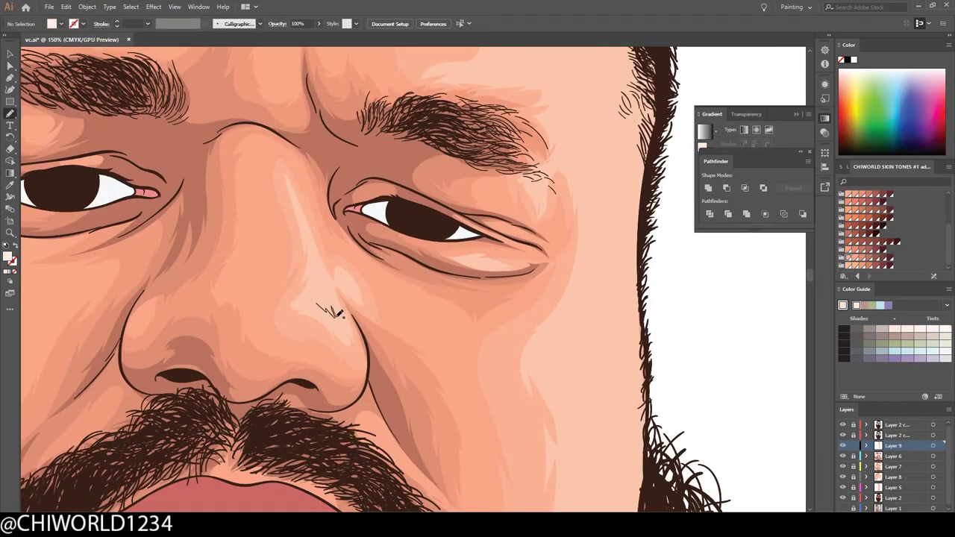
drag(314, 250, 345, 313)
scroll(509, 134, up, 2)
scroll(496, 145, down, 3)
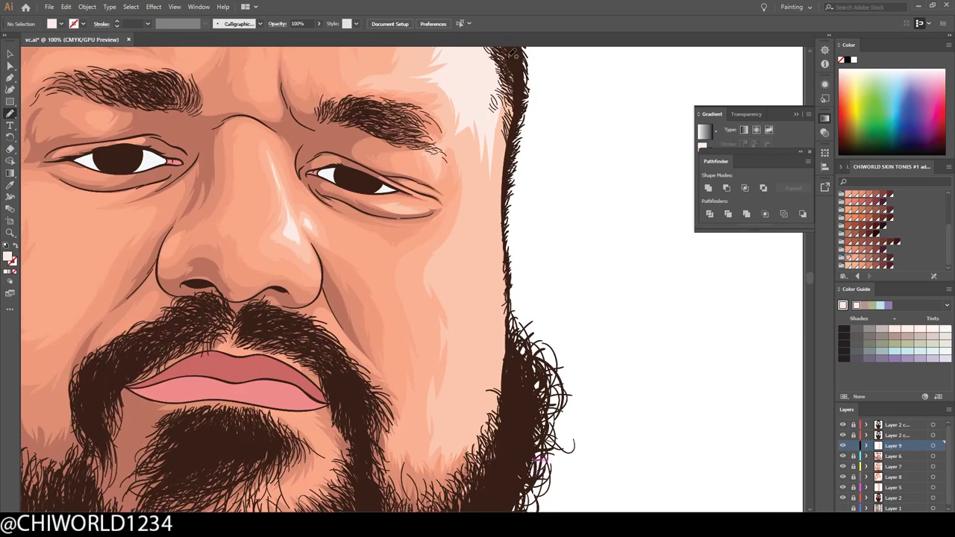
drag(493, 440, 473, 133)
scroll(607, 480, down, 2)
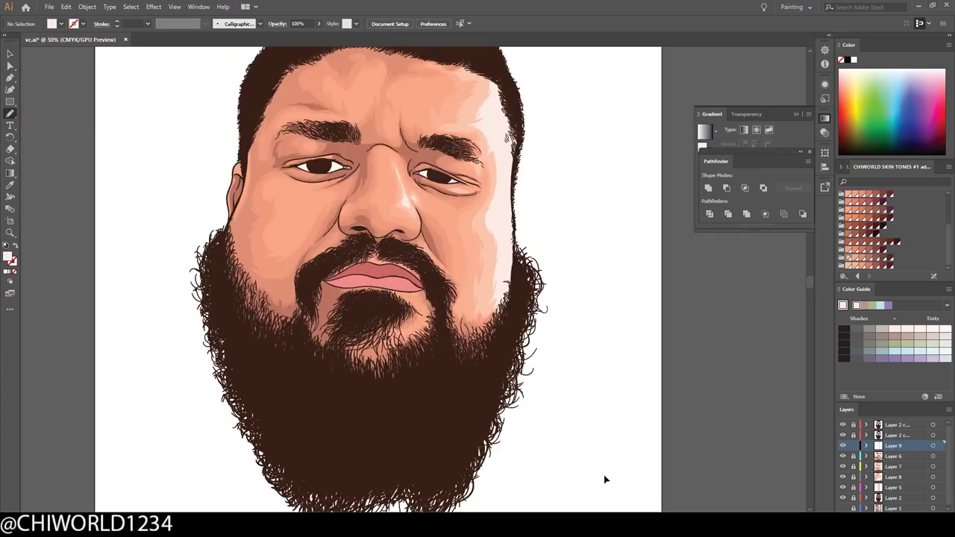
scroll(608, 480, up, 1)
scroll(724, 330, down, 1)
scroll(715, 432, up, 1)
key(ctrl+minus)
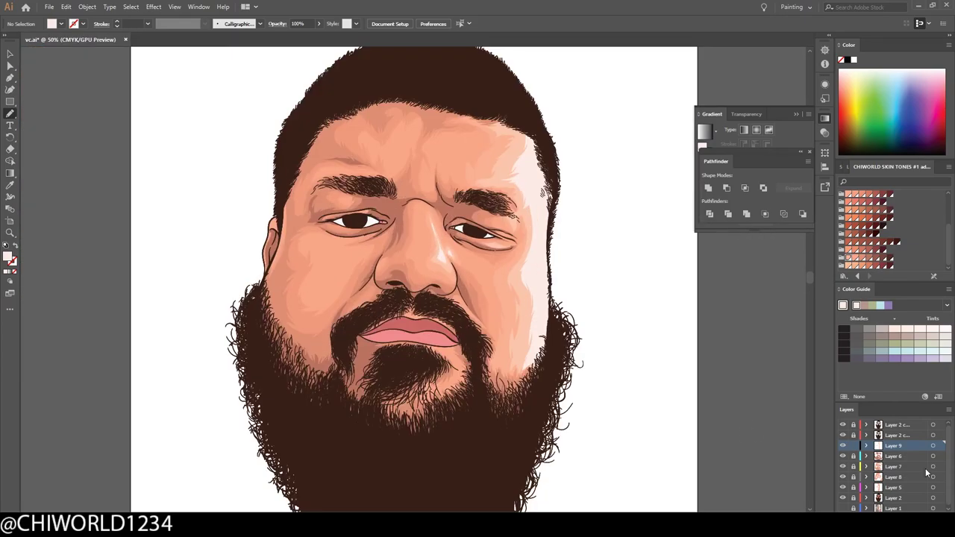
Pick a darker brown skin tone and paint a shadow above the inner eye corner.
click(877, 258)
scroll(757, 288, up, 2)
scroll(401, 297, up, 3)
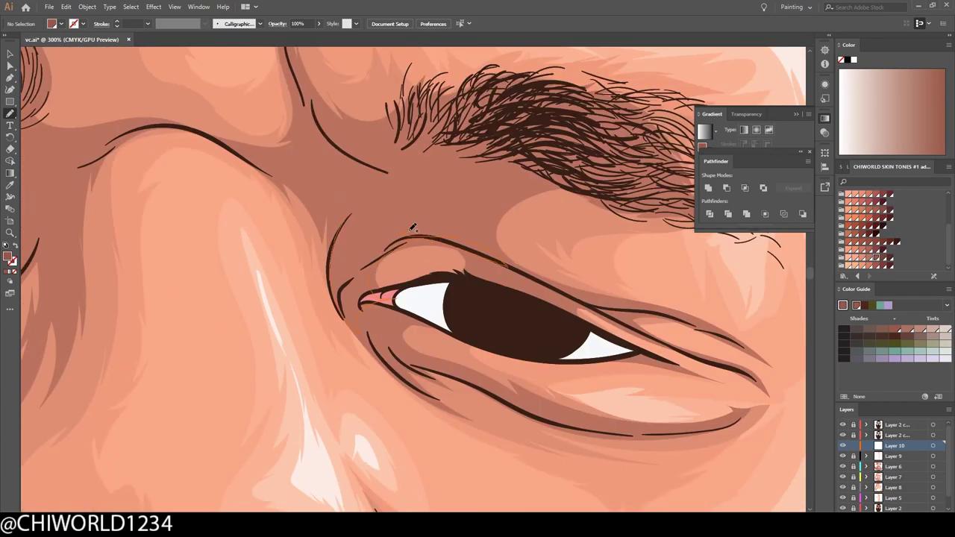
drag(351, 299, 508, 198)
scroll(513, 281, down, 3)
Recolour the new stroke with the darker skin tone and deselect it.
key(v)
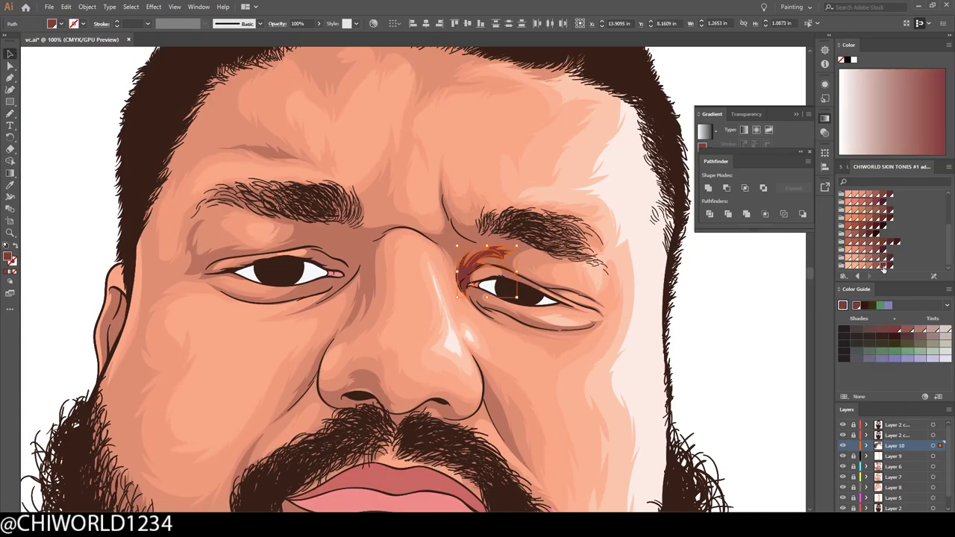
key(ctrl+plus)
key(ctrl+plus)
click(878, 257)
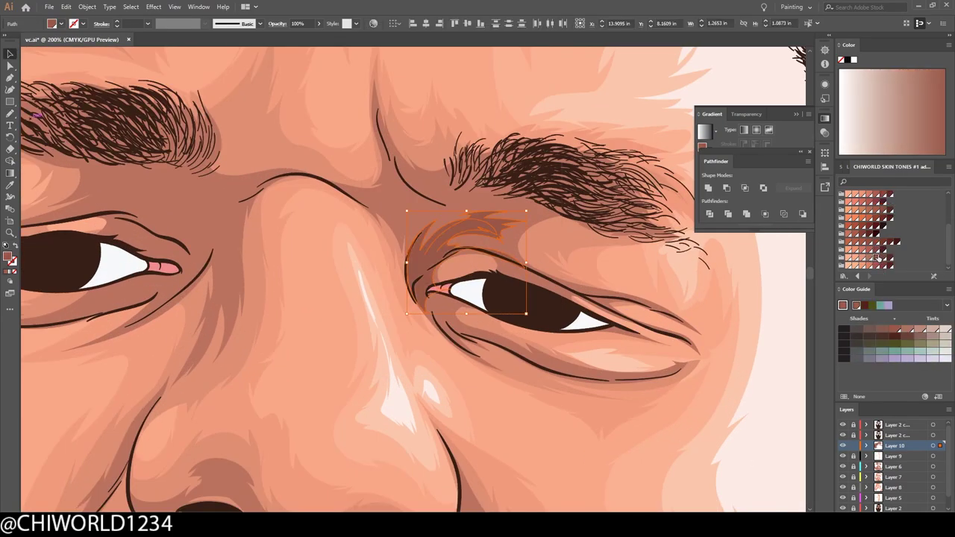
scroll(560, 374, down, 2)
scroll(529, 341, up, 3)
click(529, 341)
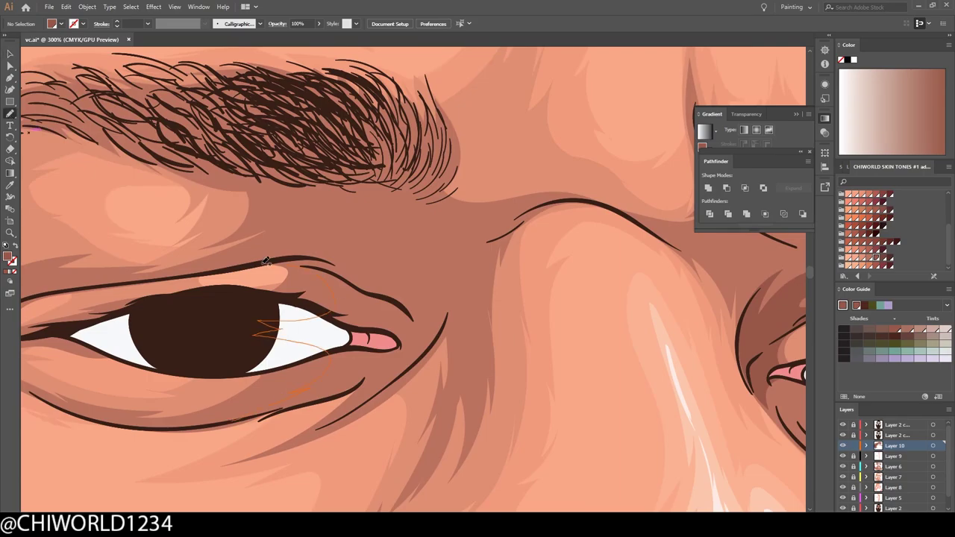
Paint shadow strokes along the lower eyelid and across the eyebrow, undoing a stray squiggle.
drag(352, 130, 352, 130)
key(ctrl+z)
drag(442, 323, 358, 387)
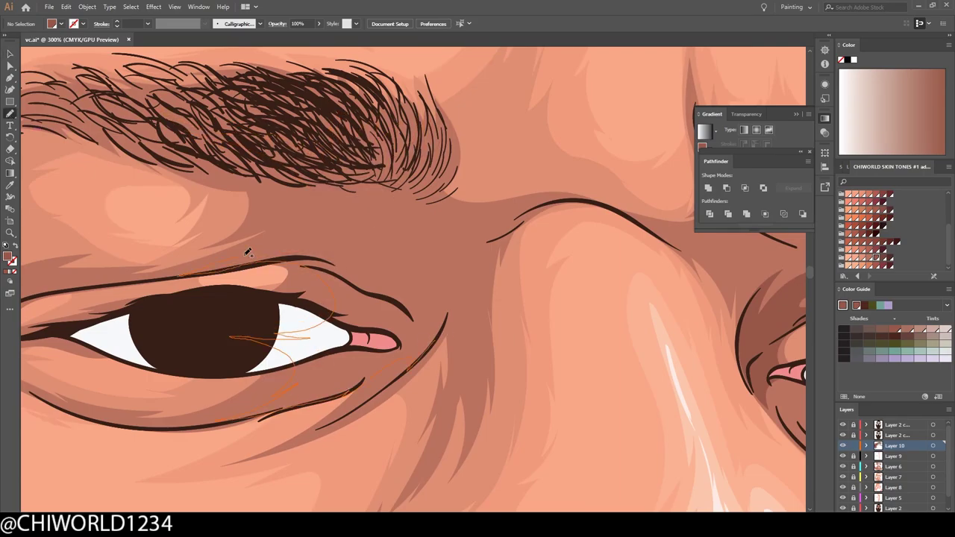
drag(249, 252, 371, 119)
scroll(587, 200, down, 3)
scroll(310, 317, up, 3)
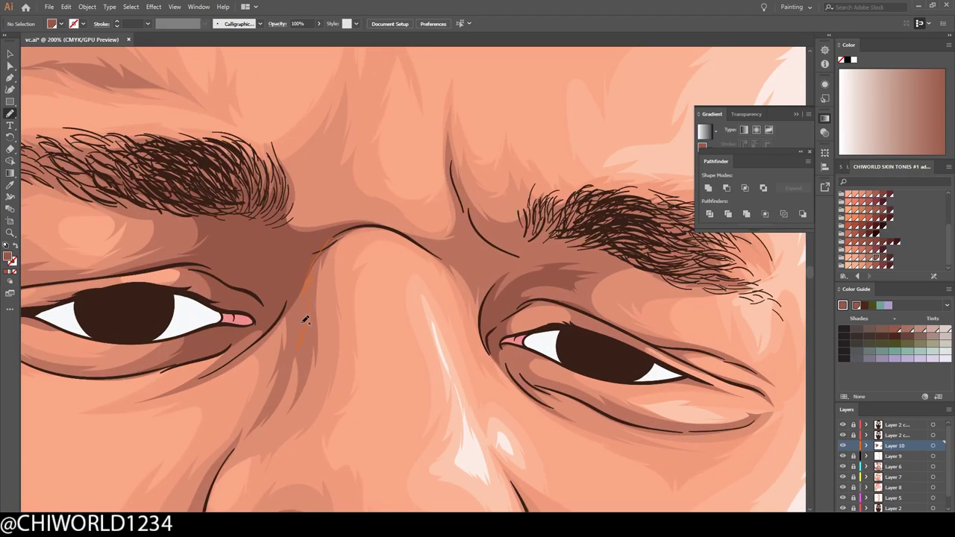
scroll(420, 401, down, 2)
scroll(521, 426, down, 1)
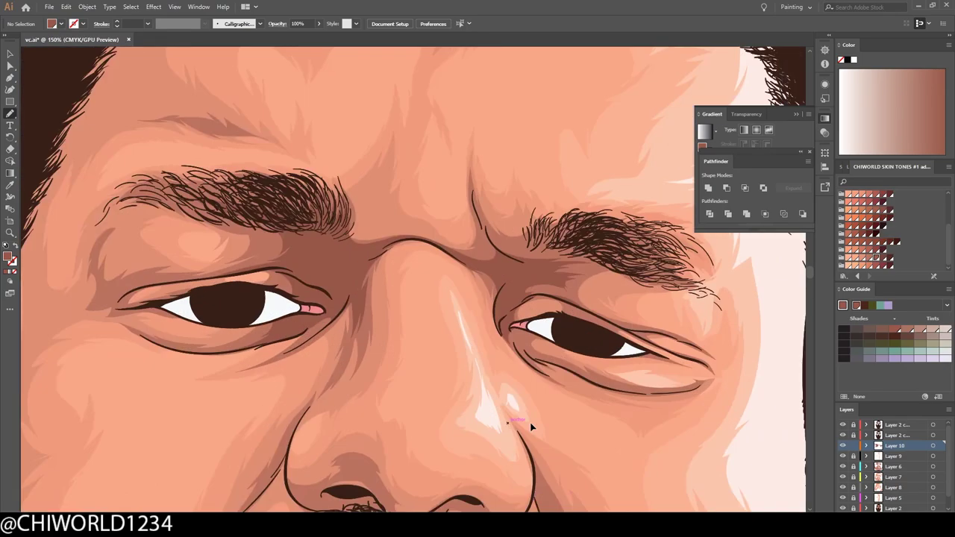
scroll(520, 426, up, 3)
scroll(367, 405, down, 2)
scroll(418, 314, up, 3)
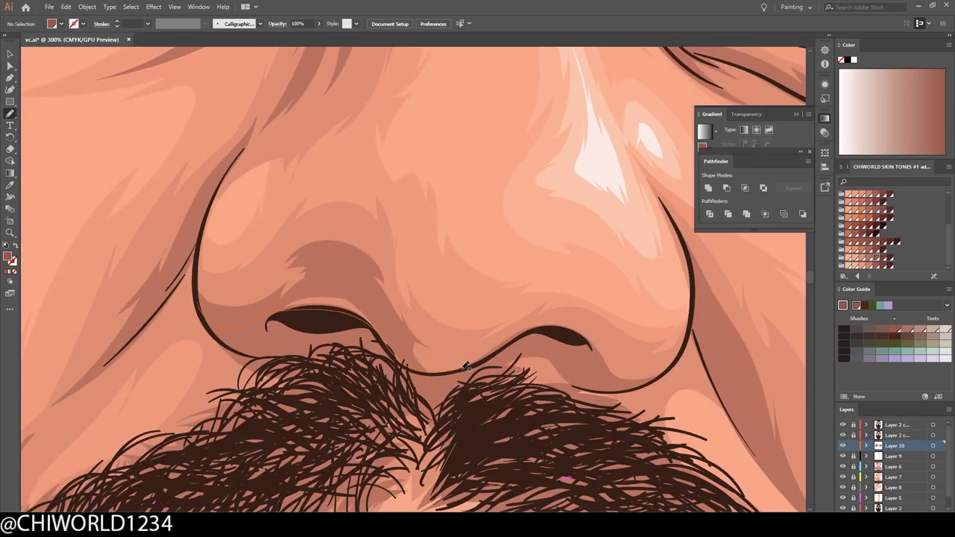
scroll(120, 386, up, 1)
scroll(119, 386, down, 3)
scroll(410, 367, up, 3)
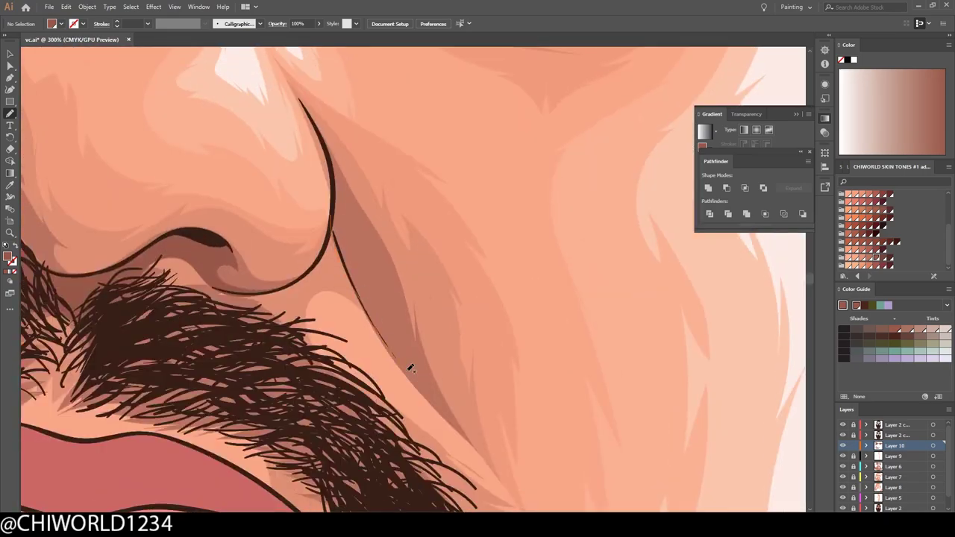
scroll(410, 367, down, 3)
scroll(363, 302, up, 2)
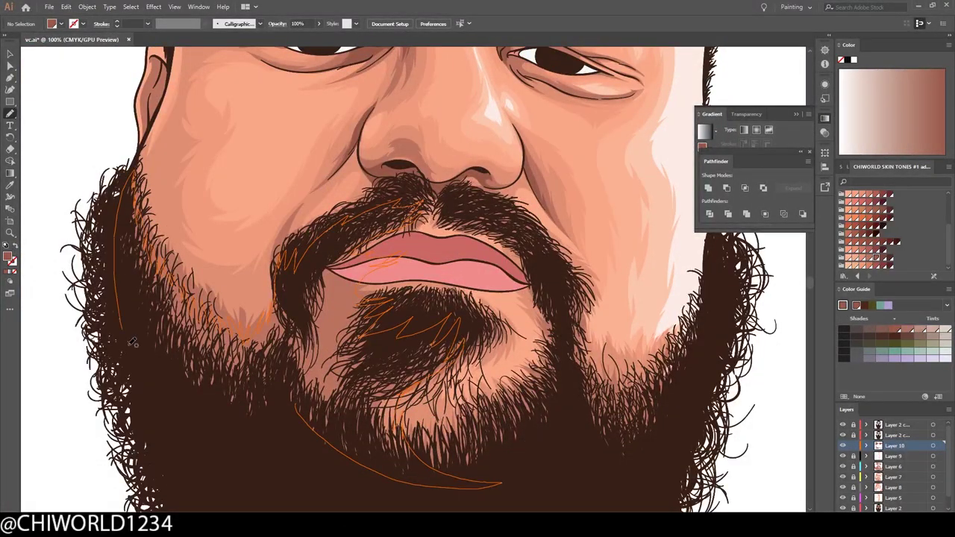
scroll(149, 253, up, 2)
scroll(507, 227, down, 2)
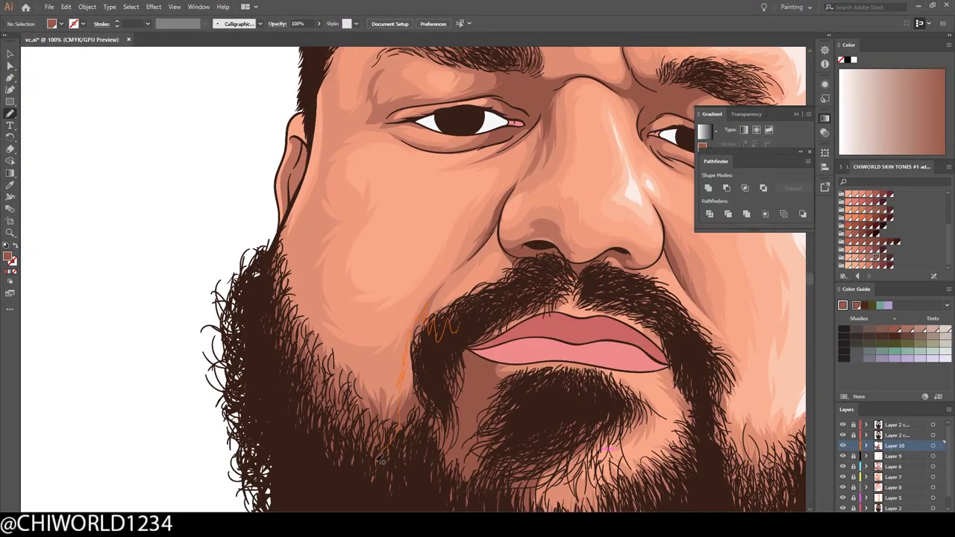
scroll(448, 262, down, 2)
scroll(344, 211, up, 5)
scroll(344, 212, down, 2)
scroll(341, 185, up, 2)
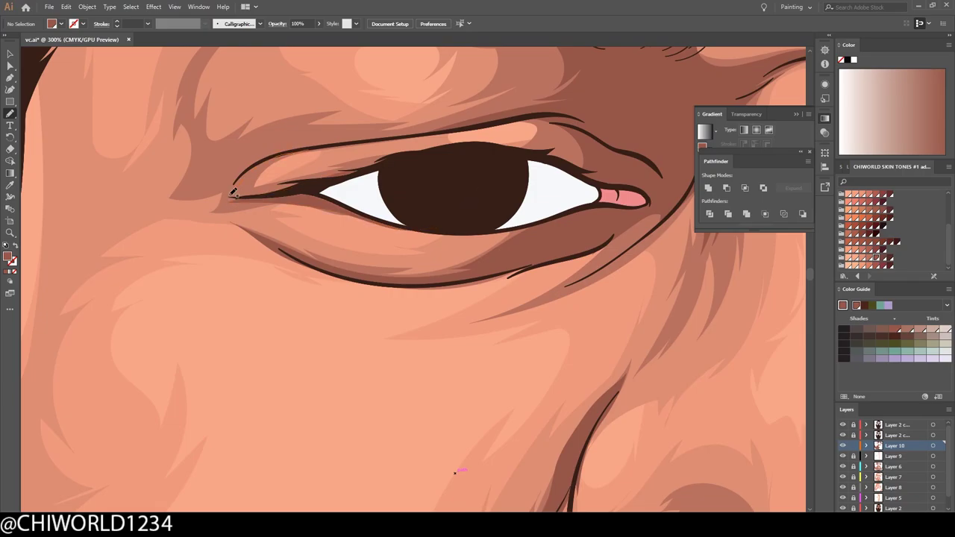
scroll(278, 198, down, 1)
scroll(637, 351, down, 3)
scroll(537, 325, up, 3)
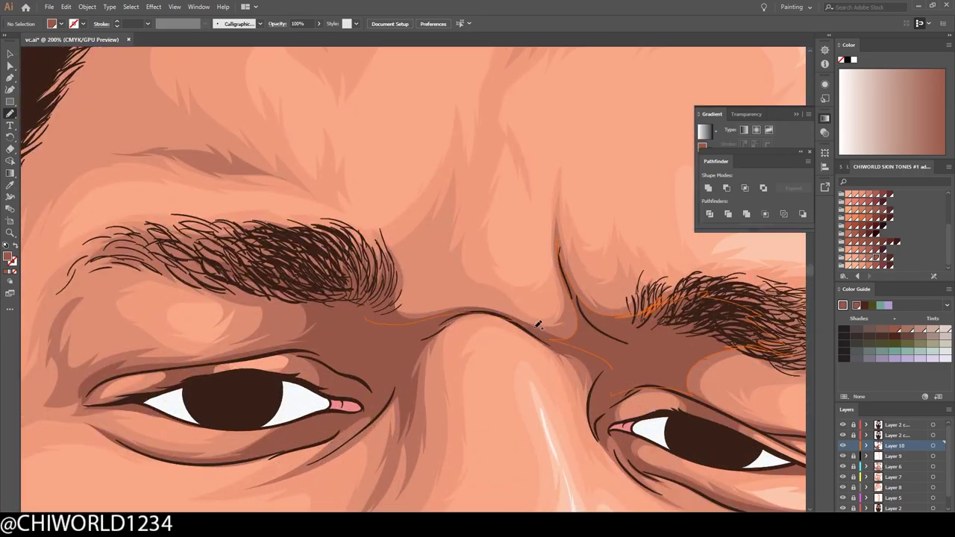
scroll(331, 229, down, 2)
scroll(639, 463, down, 3)
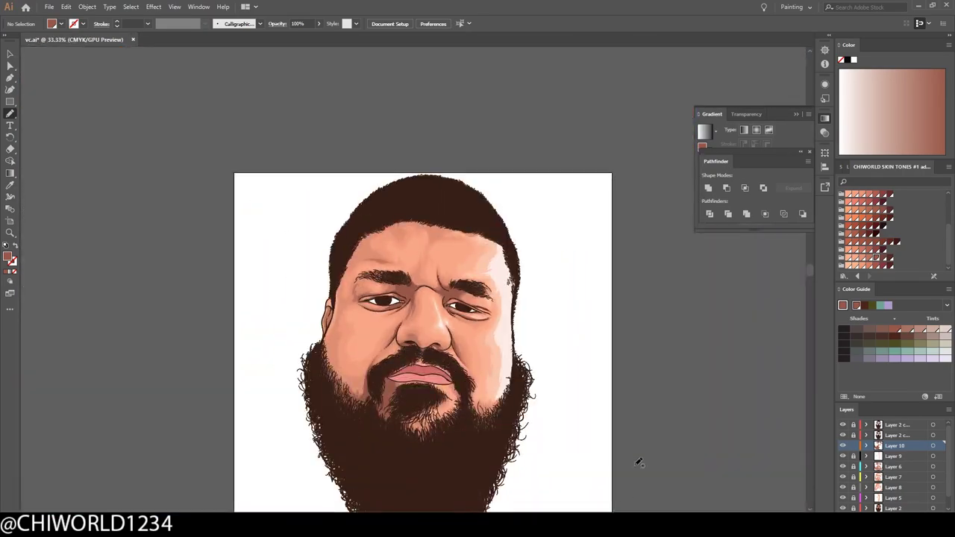
Make Layer 6 active and work over the cheek fold, chin beard, hairline and ear.
click(844, 468)
scroll(420, 283, up, 5)
scroll(451, 396, down, 6)
scroll(440, 410, up, 6)
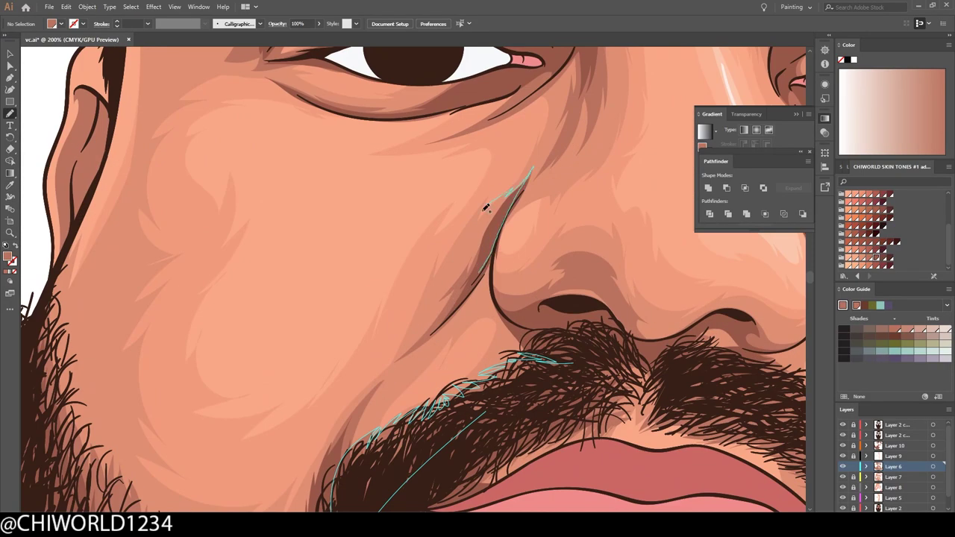
scroll(418, 143, down, 2)
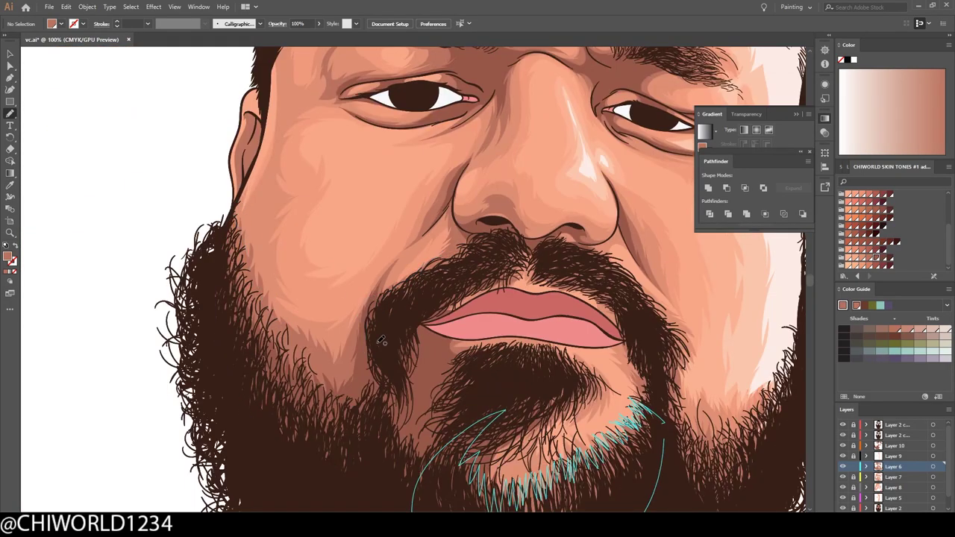
scroll(380, 340, up, 5)
scroll(619, 336, up, 1)
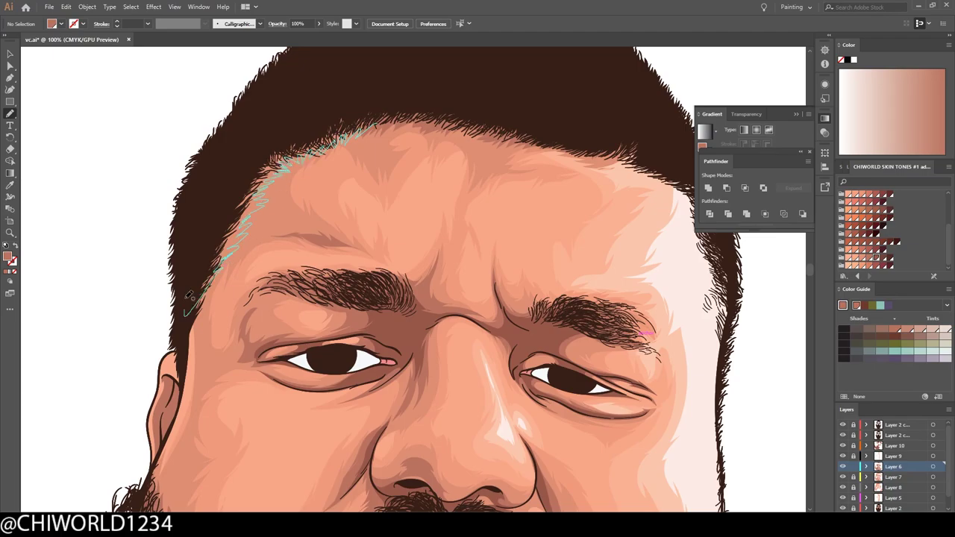
scroll(188, 296, down, 2)
scroll(189, 297, down, 1)
scroll(189, 296, down, 1)
scroll(284, 246, up, 5)
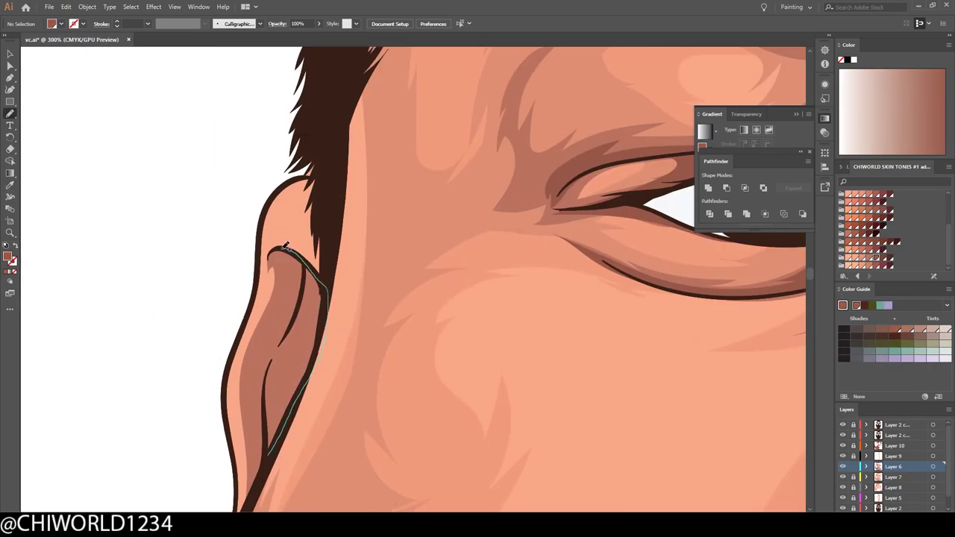
scroll(285, 246, down, 4)
scroll(614, 306, up, 1)
On a new layer, paint a shading stroke at the left eye's inner corner, then deselect it.
scroll(615, 306, up, 2)
key(ctrl+l)
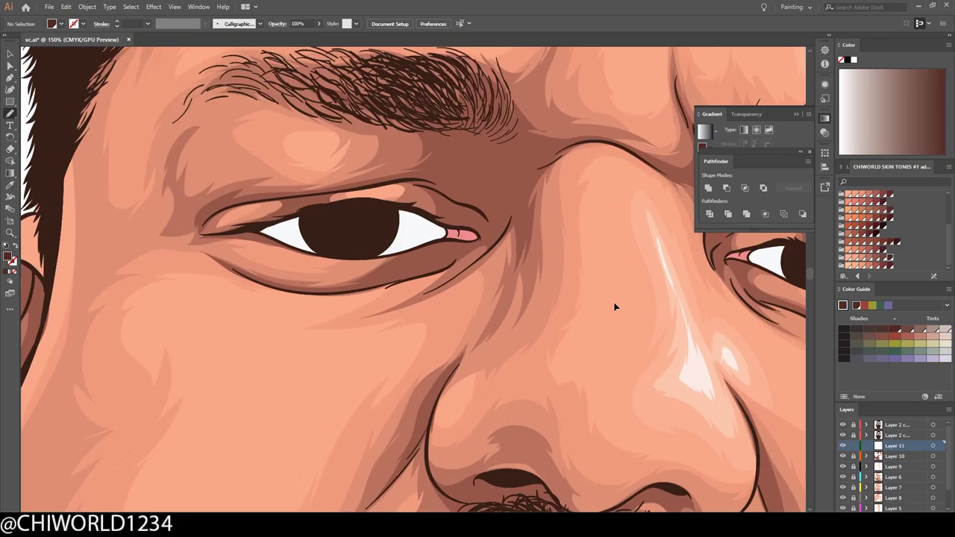
scroll(411, 155, up, 1)
drag(339, 350, 530, 179)
scroll(444, 283, down, 2)
scroll(444, 283, up, 2)
key(v)
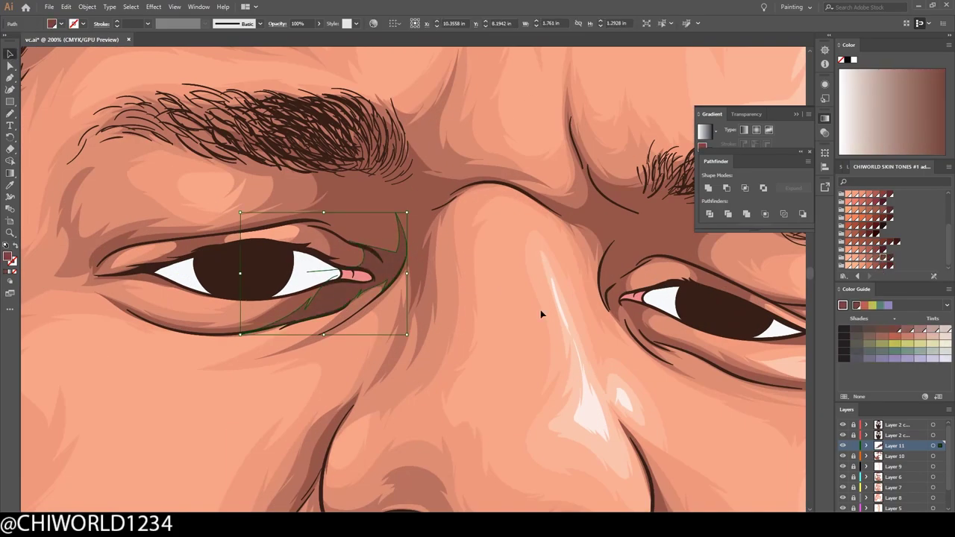
key(ctrl+shift+a)
key(b)
Pan and zoom around the face to inspect the eyes, nose, lips and beard.
scroll(291, 278, up, 2)
scroll(341, 282, right, 3)
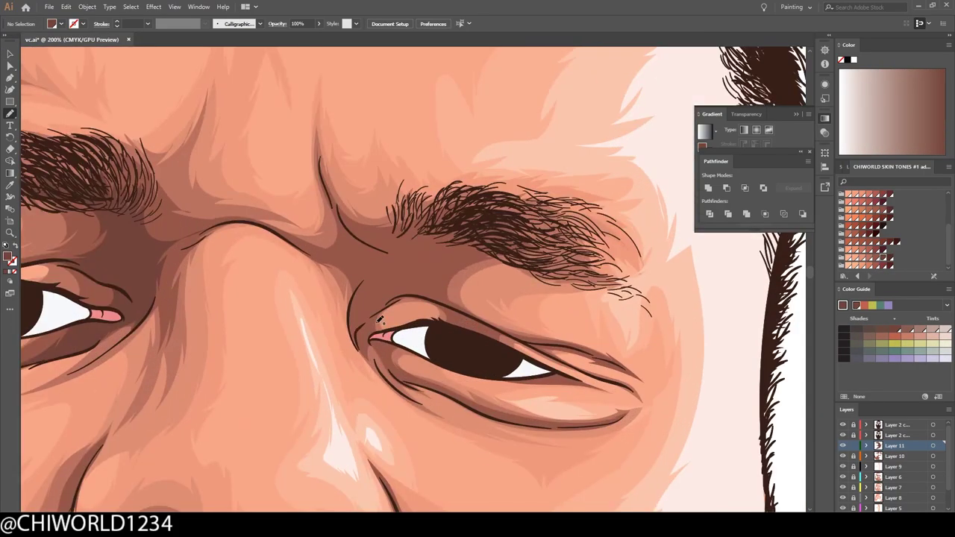
scroll(485, 241, down, 3)
scroll(618, 317, up, 3)
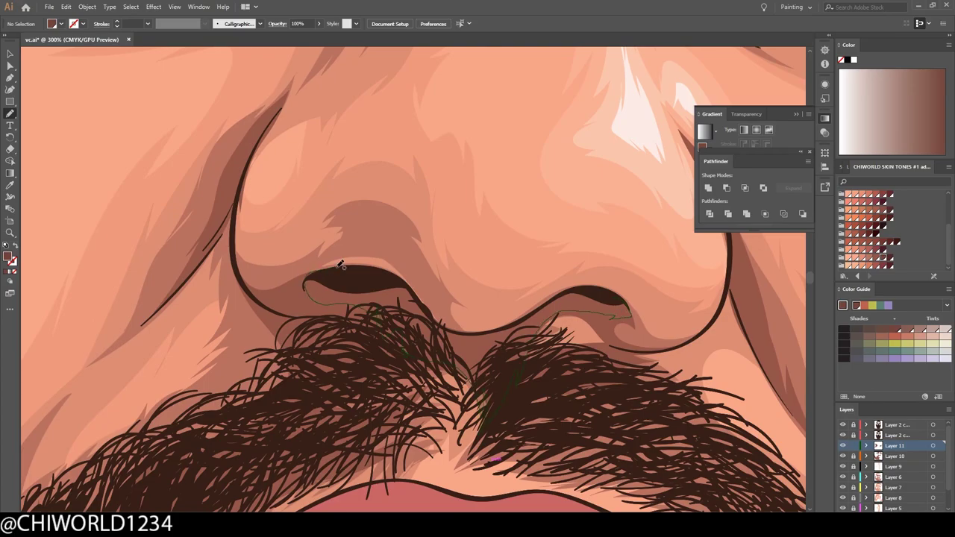
scroll(585, 308, down, 3)
scroll(514, 422, up, 2)
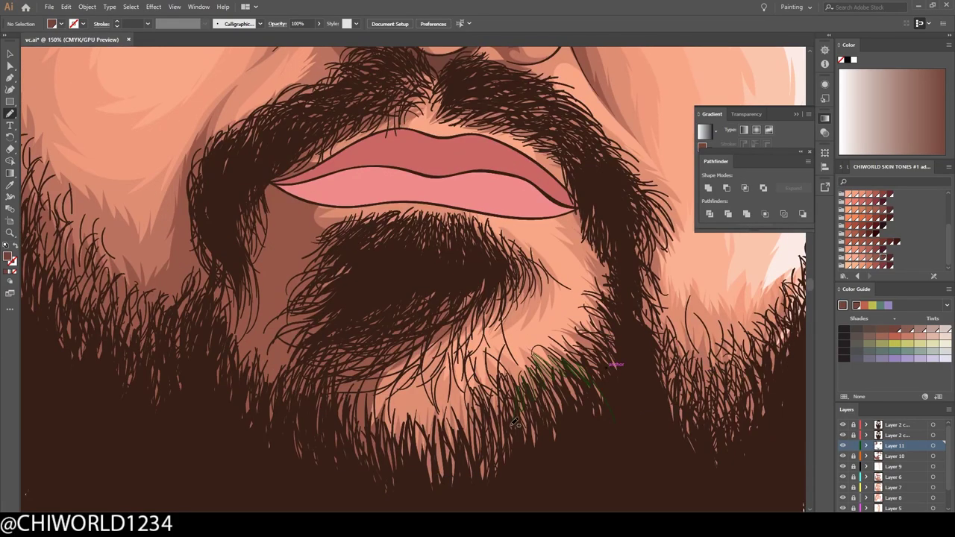
scroll(590, 298, down, 3)
scroll(284, 192, up, 3)
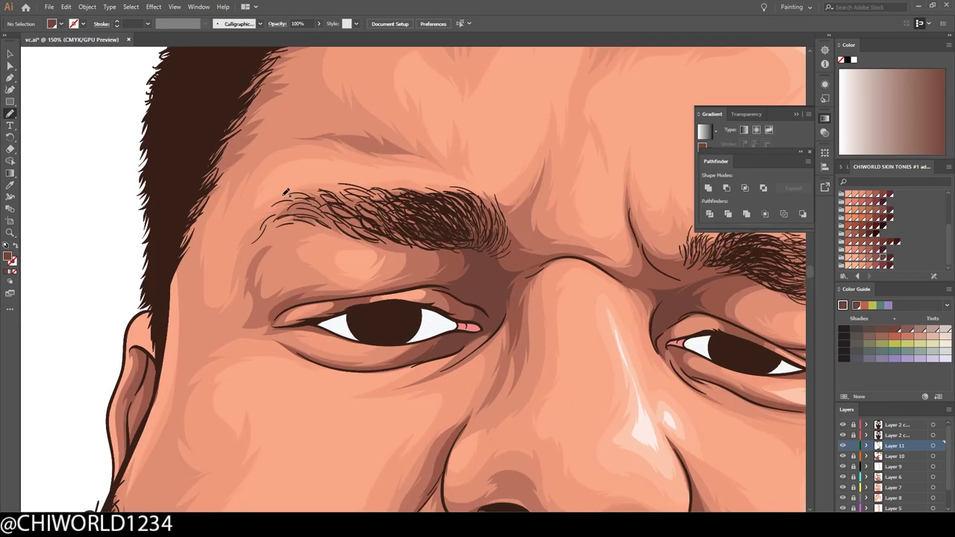
scroll(625, 314, right, 3)
scroll(624, 313, down, 2)
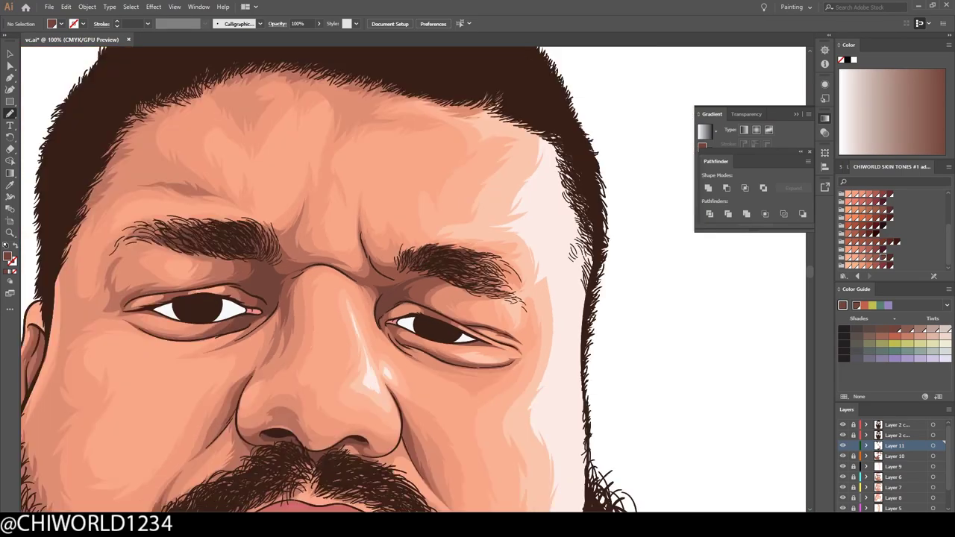
scroll(625, 314, down, 1)
On a new layer, draw blue-gray shading on the eye whites.
key(ctrl+l)
scroll(380, 222, up, 10)
double_click(9, 256)
click(154, 82)
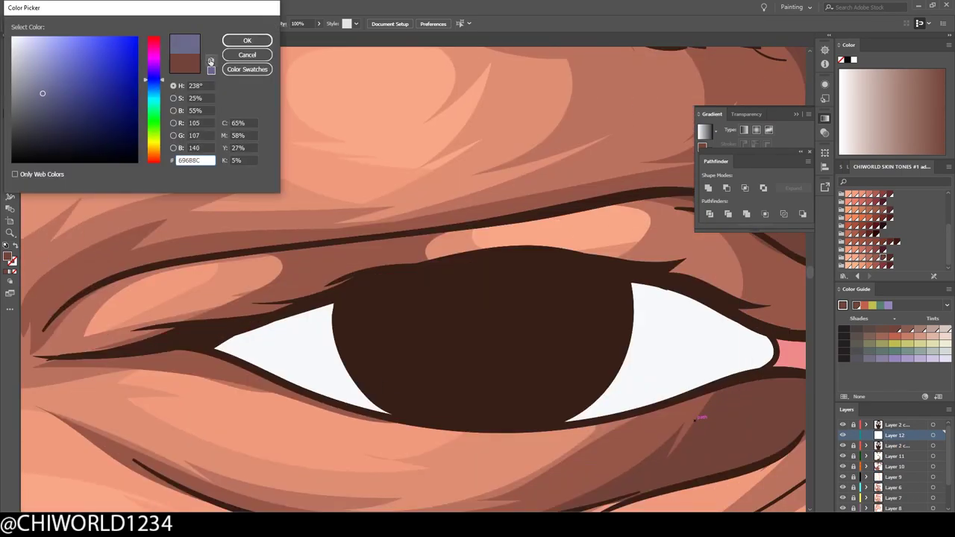
click(252, 38)
mouse_move(206, 344)
mouse_down()
mouse_move(319, 362)
mouse_move(223, 351)
mouse_up()
scroll(631, 373, down, 5)
scroll(490, 209, up, 5)
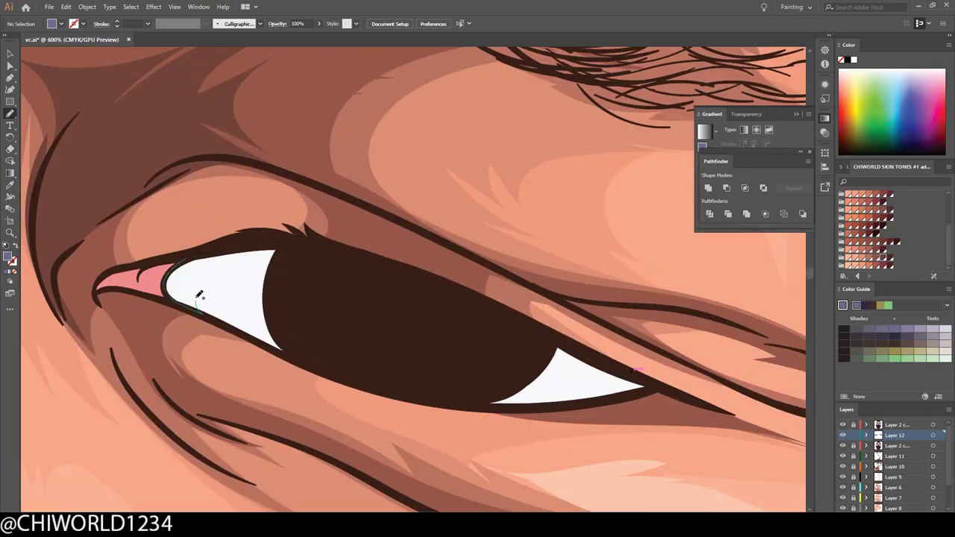
scroll(198, 289, down, 10)
scroll(865, 224, down, 2)
Fill a pink shape in the other eye's corner.
click(854, 200)
scroll(512, 341, up, 5)
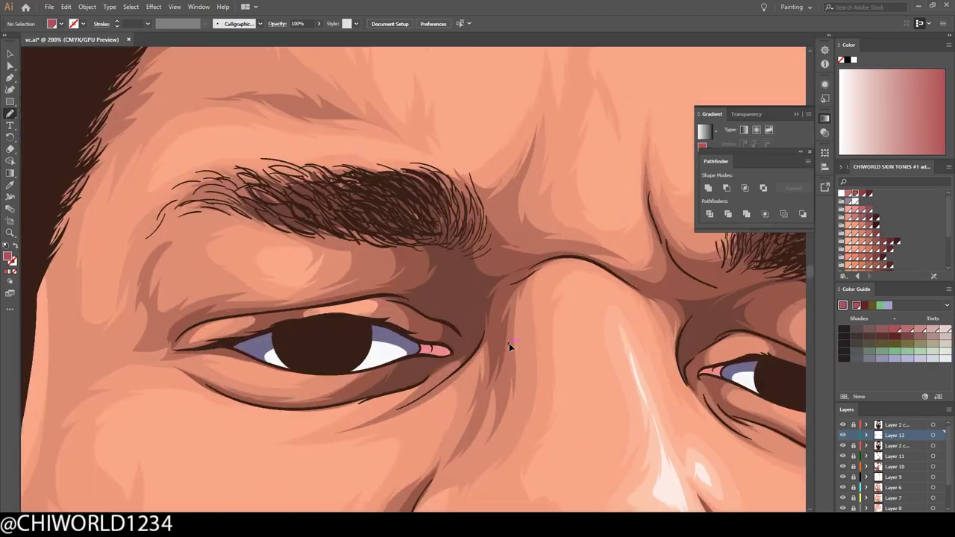
scroll(448, 358, up, 5)
mouse_move(384, 342)
mouse_down()
mouse_move(474, 378)
mouse_move(447, 389)
mouse_up()
scroll(447, 389, down, 5)
scroll(351, 373, up, 5)
scroll(350, 373, down, 5)
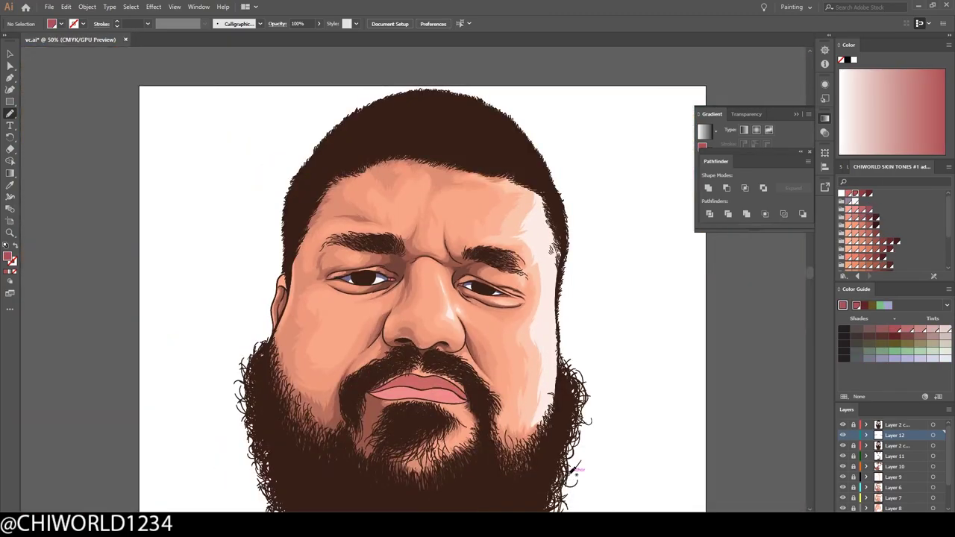
scroll(418, 350, up, 5)
Draw highlight shapes on the lower lip, right mouth corner and upper lip.
mouse_move(86, 327)
mouse_down()
mouse_move(173, 366)
mouse_move(351, 336)
mouse_up()
scroll(351, 335, down, 5)
scroll(523, 314, up, 5)
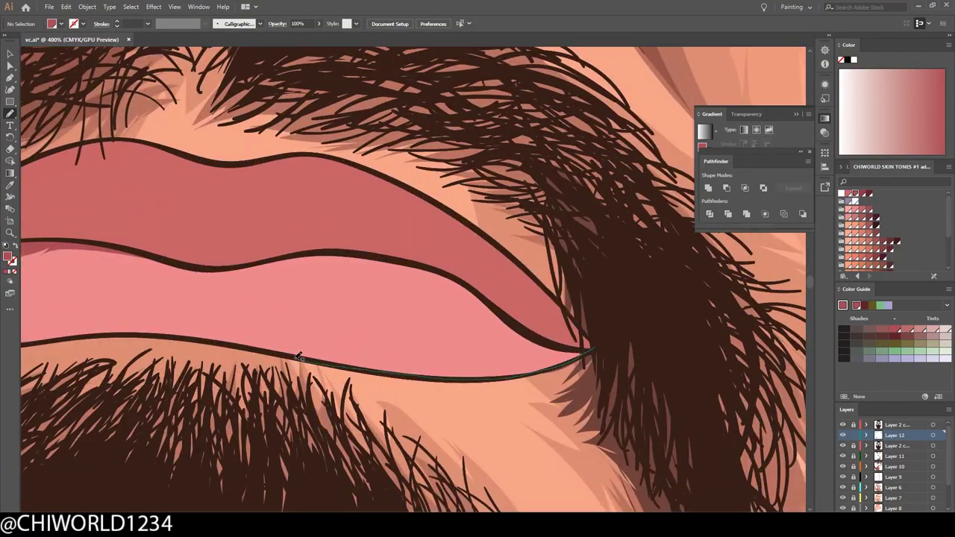
mouse_move(409, 355)
mouse_down()
mouse_move(200, 278)
mouse_move(336, 357)
mouse_up()
scroll(336, 357, down, 5)
scroll(682, 386, up, 3)
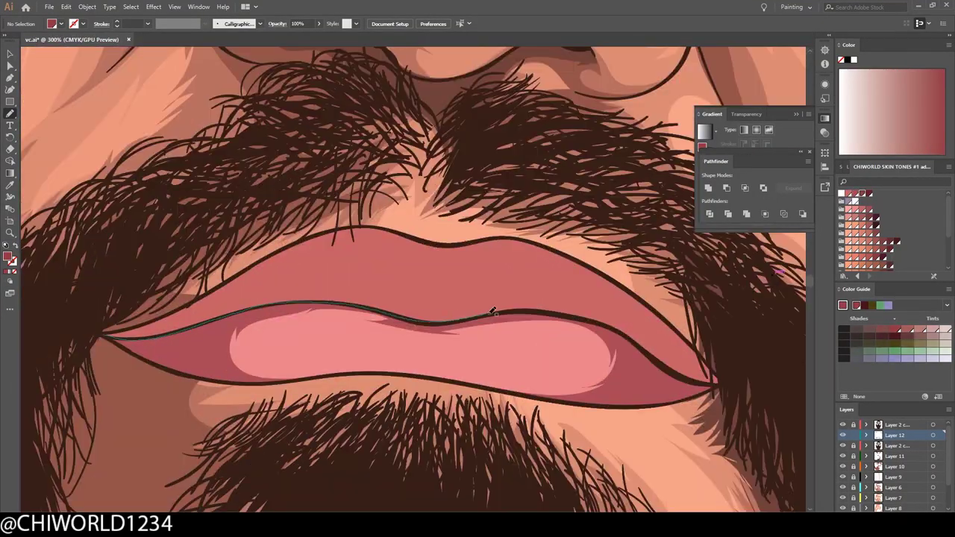
drag(182, 311, 183, 312)
scroll(299, 359, down, 5)
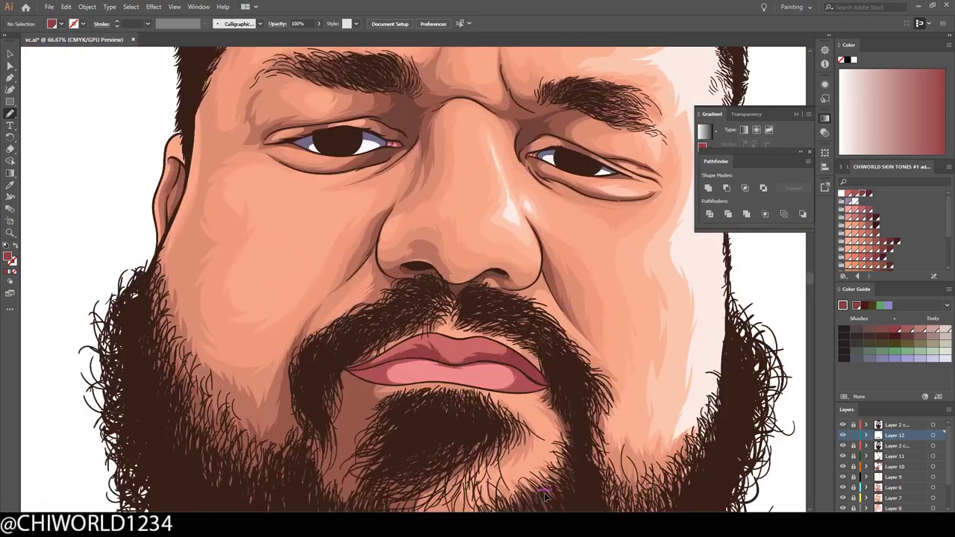
scroll(419, 407, down, 5)
Add a new layer and load the Sky gradient swatch library.
key(ctrl+l)
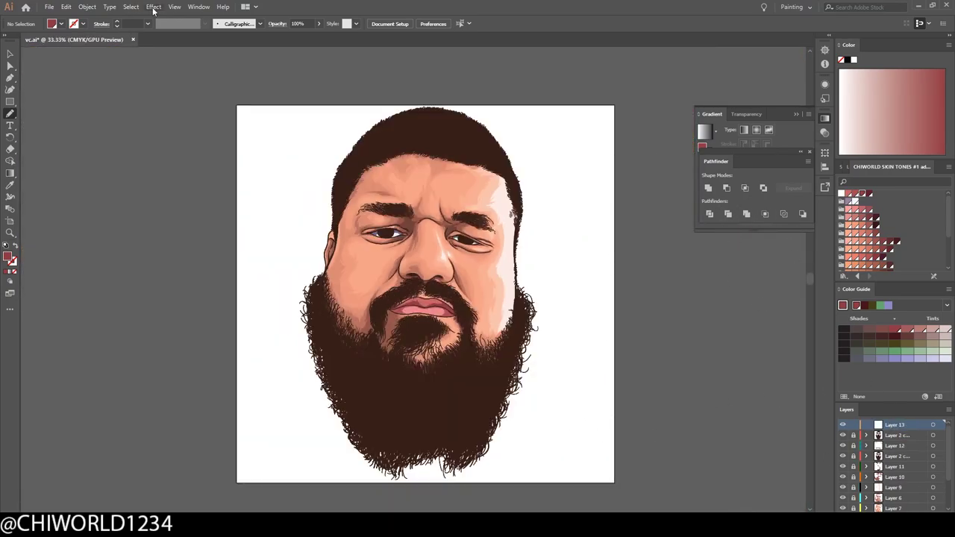
click(843, 276)
click(866, 339)
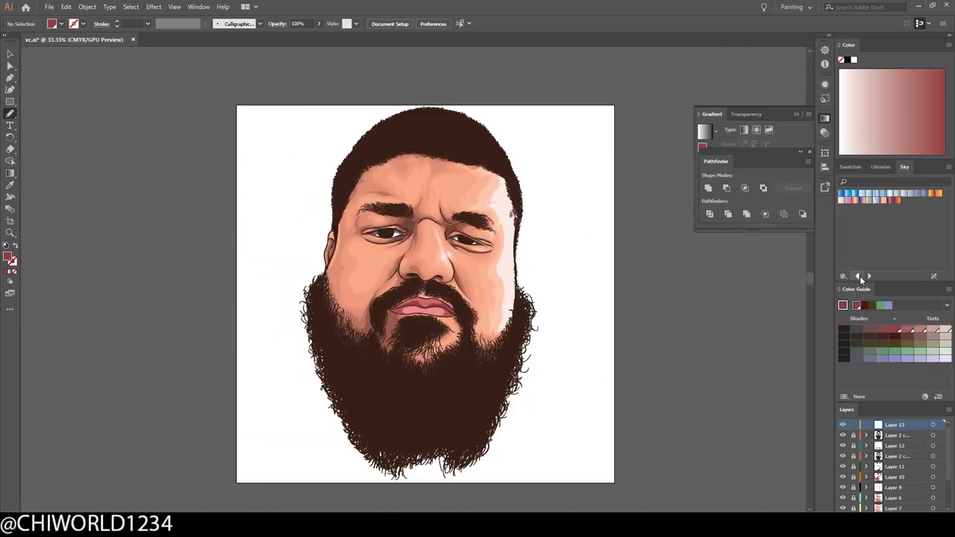
Apply a Fades gradient, move it onto the stroke, and draw a first beard strand.
click(857, 276)
click(704, 131)
double_click(748, 194)
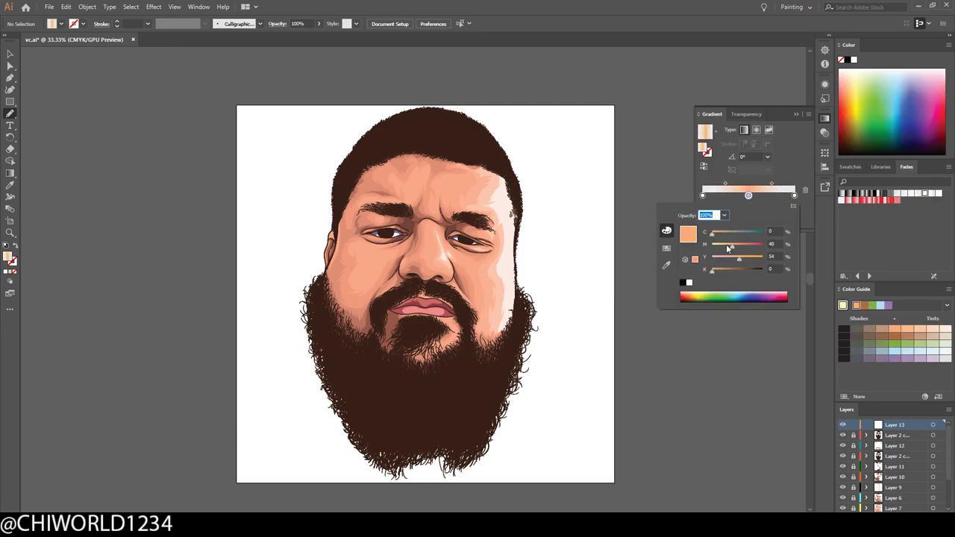
key(Escape)
key(shift+x)
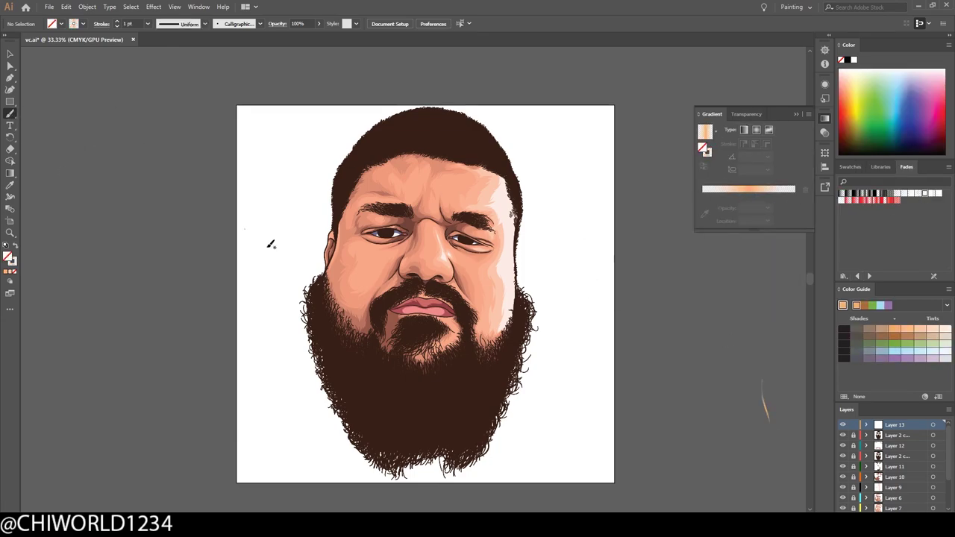
scroll(414, 440, up, 2)
drag(424, 347, 426, 436)
Paint light gradient highlight strands across the beard's centre and left side.
key(b)
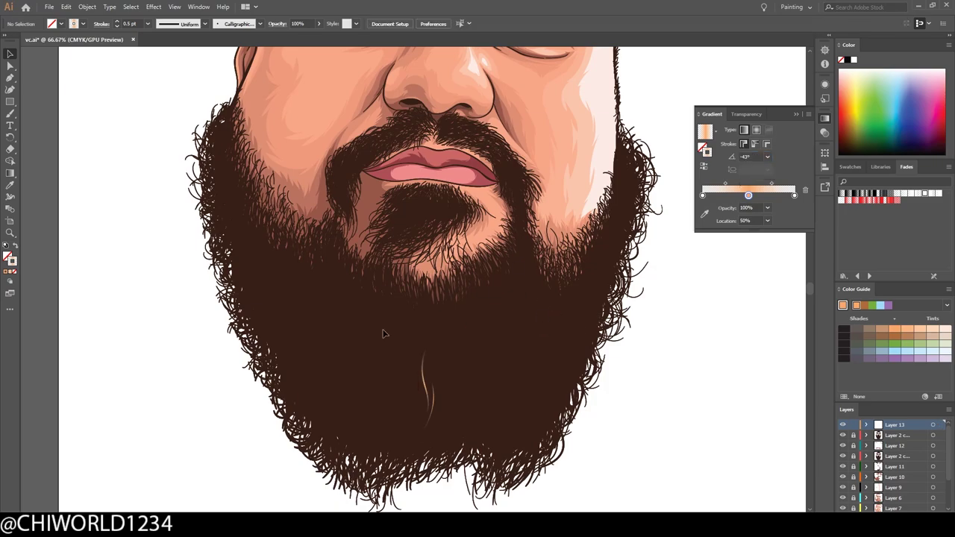
drag(396, 359, 411, 436)
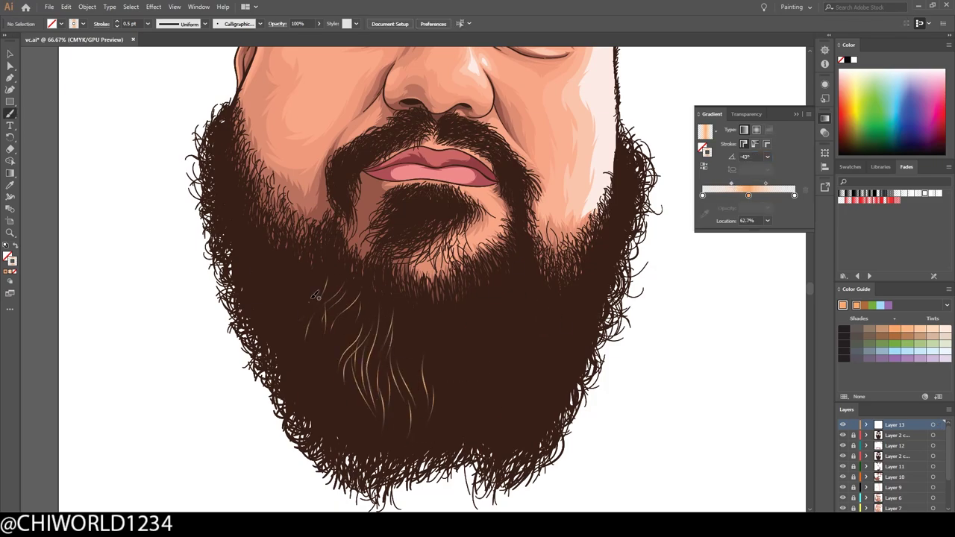
scroll(445, 361, right, 3)
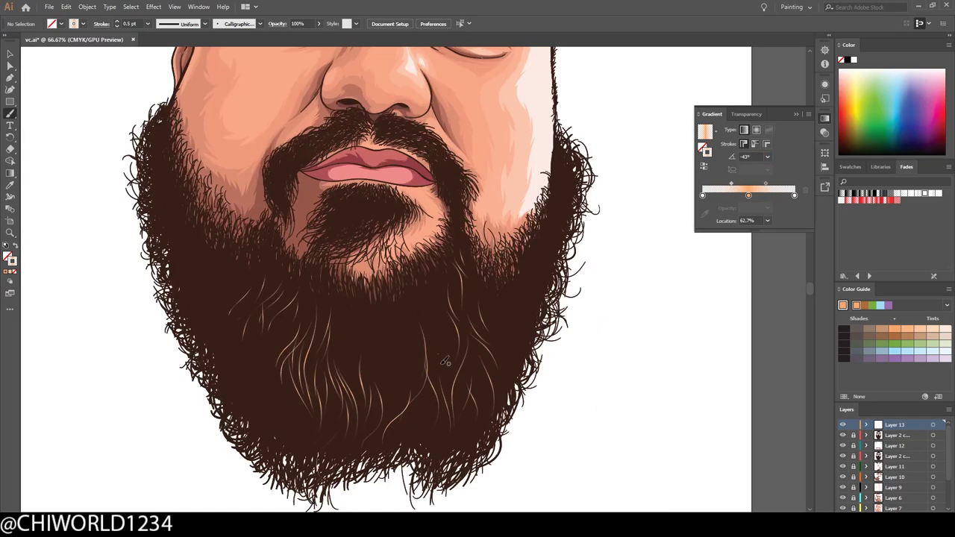
drag(441, 314, 418, 426)
drag(377, 321, 358, 447)
drag(425, 314, 365, 452)
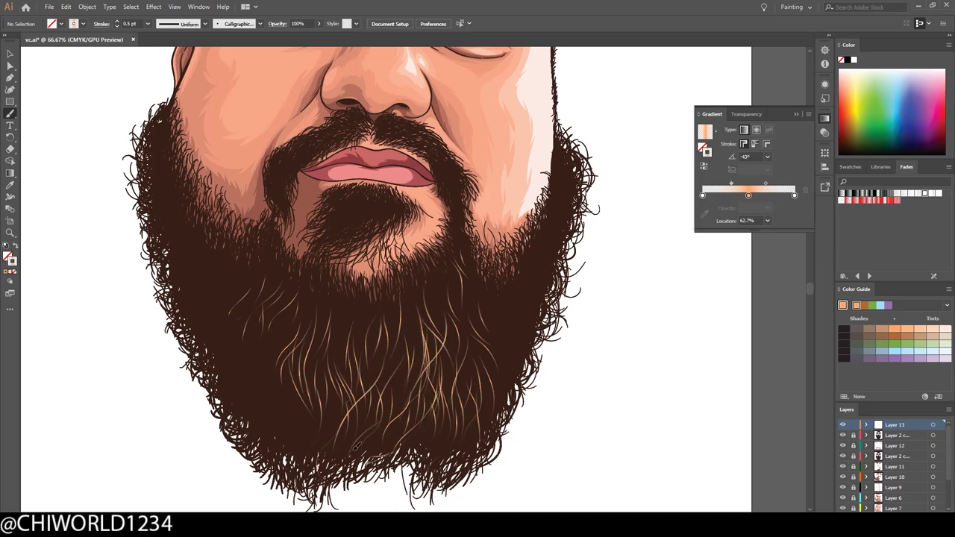
drag(358, 366, 314, 455)
drag(289, 362, 280, 422)
scroll(621, 400, down, 1)
scroll(100, 198, up, 3)
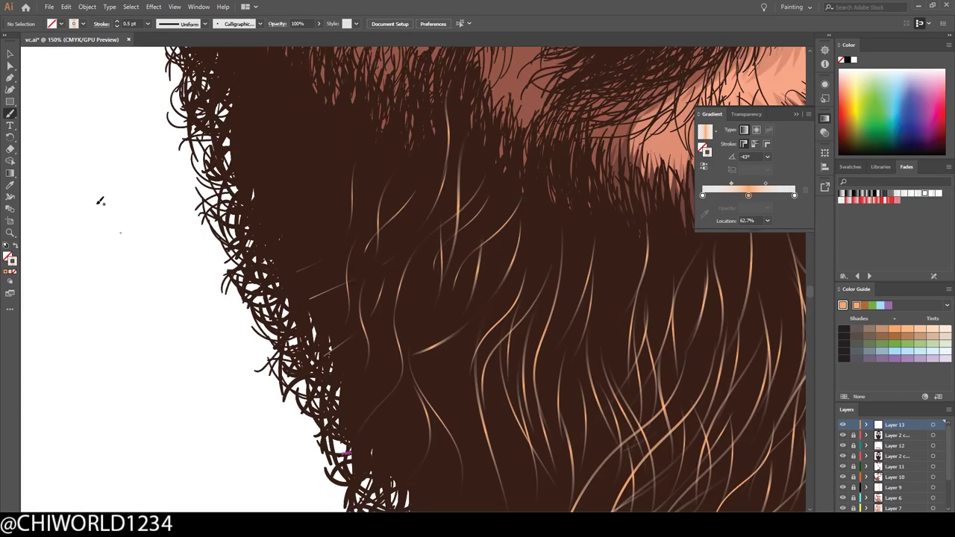
drag(299, 146, 336, 347)
Add more light strands running up through the beard centre.
scroll(685, 337, down, 3)
scroll(433, 304, up, 1)
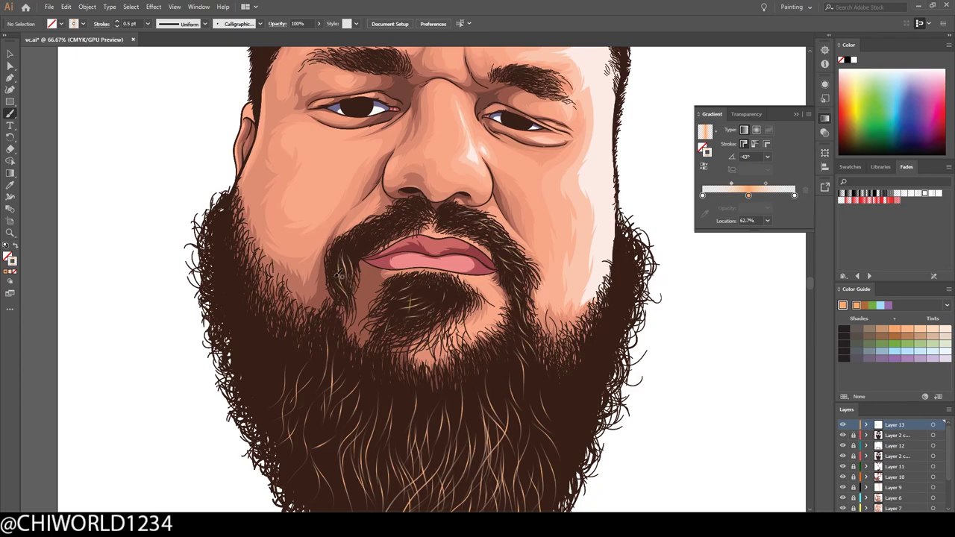
scroll(549, 211, up, 1)
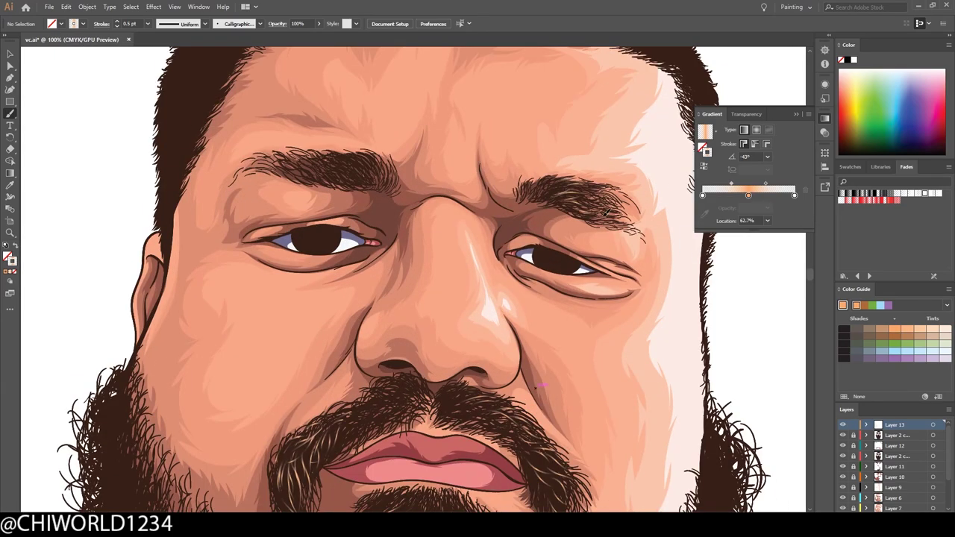
scroll(535, 189, down, 3)
scroll(323, 282, up, 3)
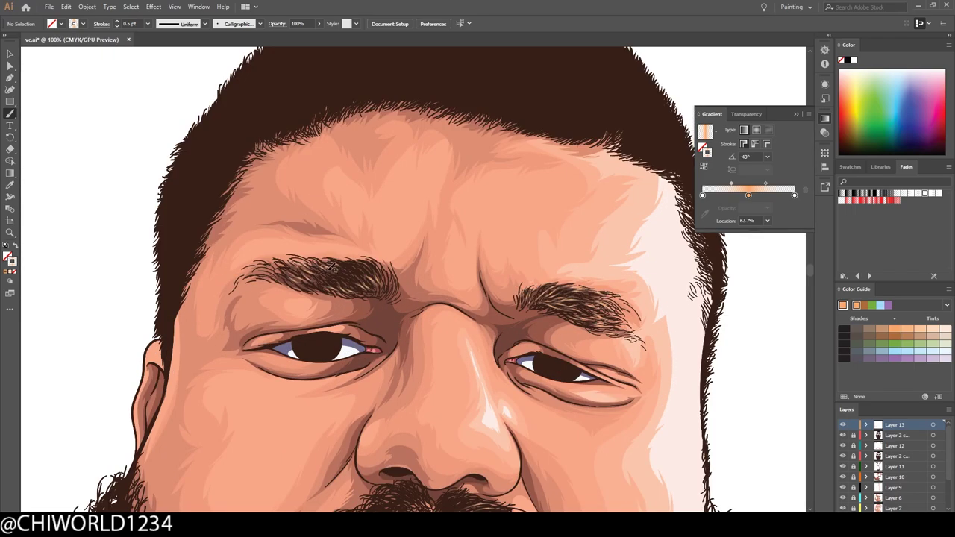
scroll(679, 458, down, 3)
scroll(678, 458, down, 1)
drag(492, 470, 512, 292)
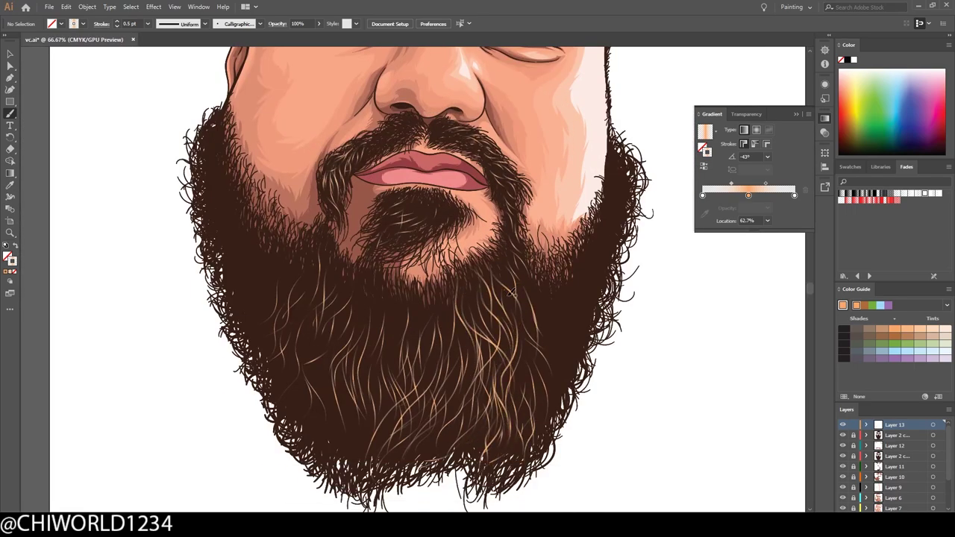
drag(458, 421, 425, 291)
drag(418, 463, 403, 299)
drag(385, 440, 362, 284)
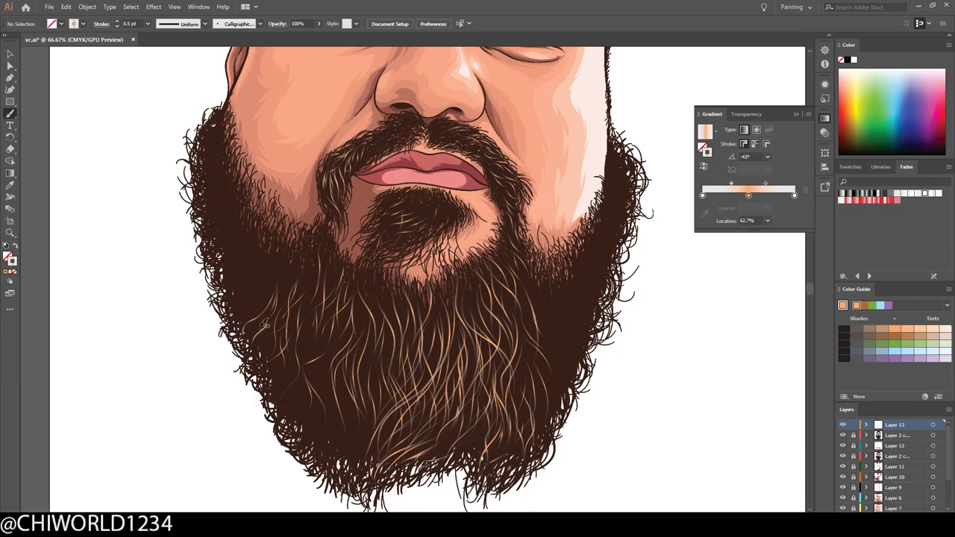
Bring the whole beard into view and paint light strands on its right side.
scroll(263, 324, down, 2)
scroll(444, 388, up, 2)
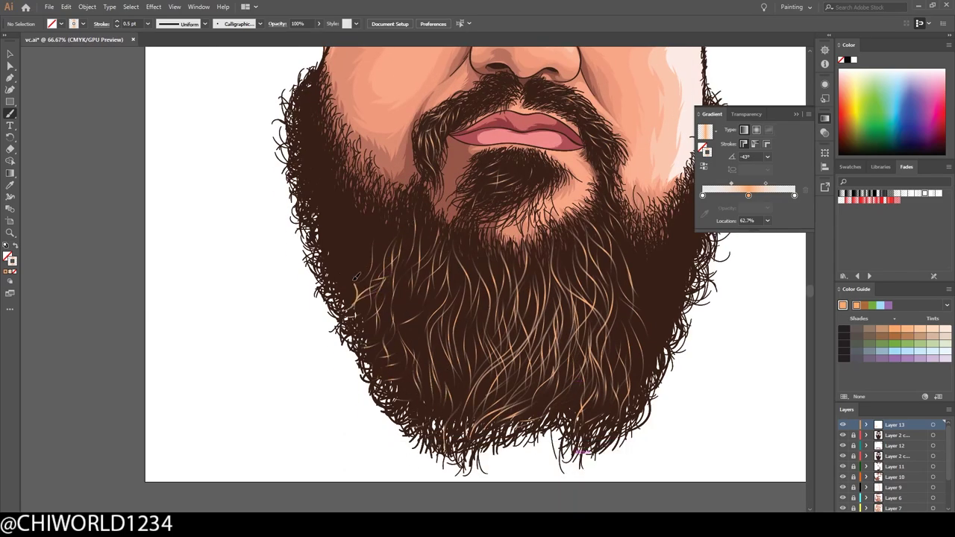
drag(579, 451, 444, 507)
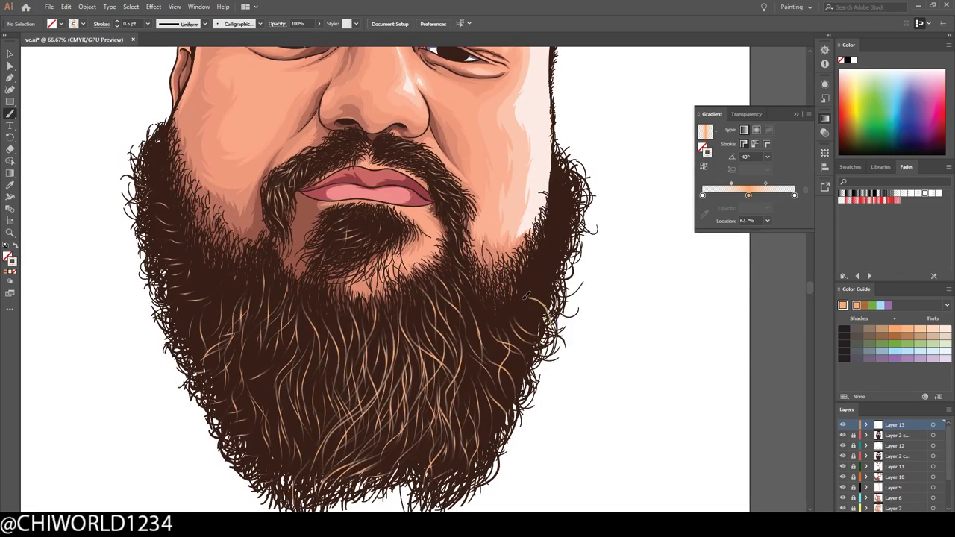
drag(515, 403, 499, 344)
drag(482, 451, 515, 332)
drag(488, 376, 467, 313)
drag(532, 345, 515, 302)
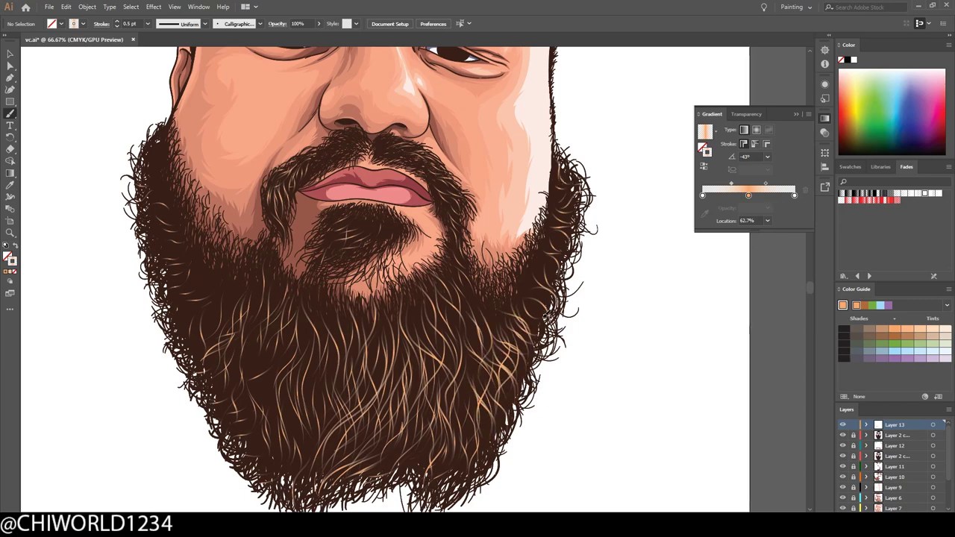
Paint another set of light strands across the centre of the beard.
scroll(624, 428, down, 1)
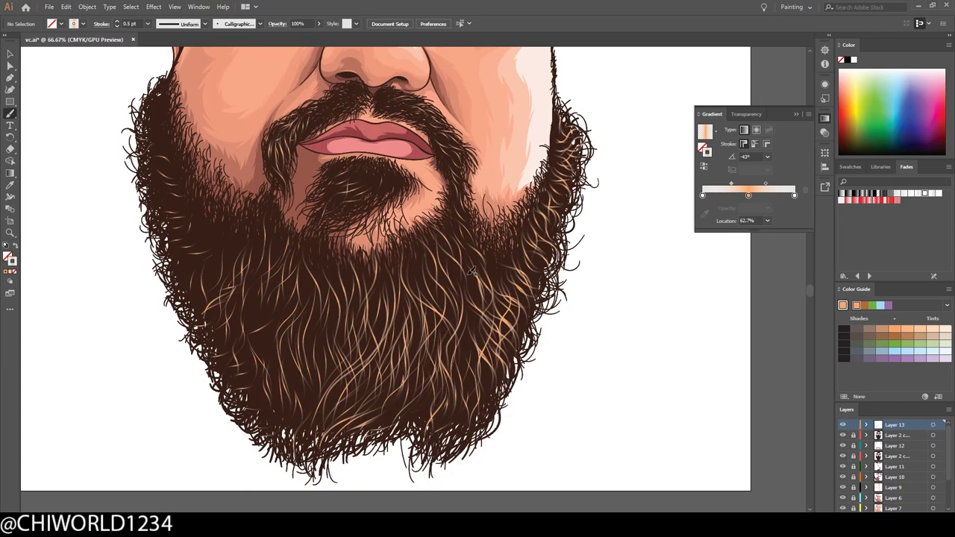
drag(455, 437, 476, 328)
drag(373, 444, 414, 291)
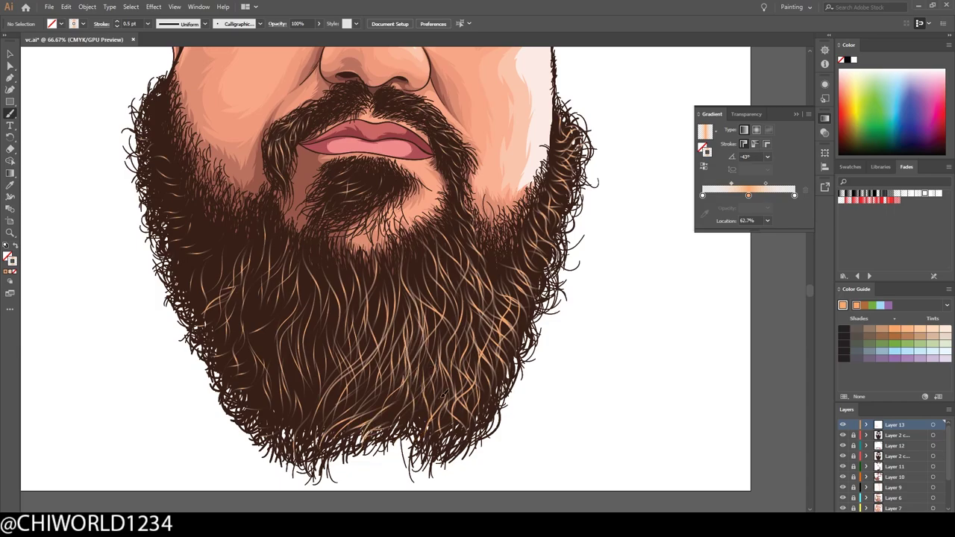
drag(441, 385, 418, 245)
drag(319, 384, 307, 264)
key(ctrl+0)
key(ctrl+1)
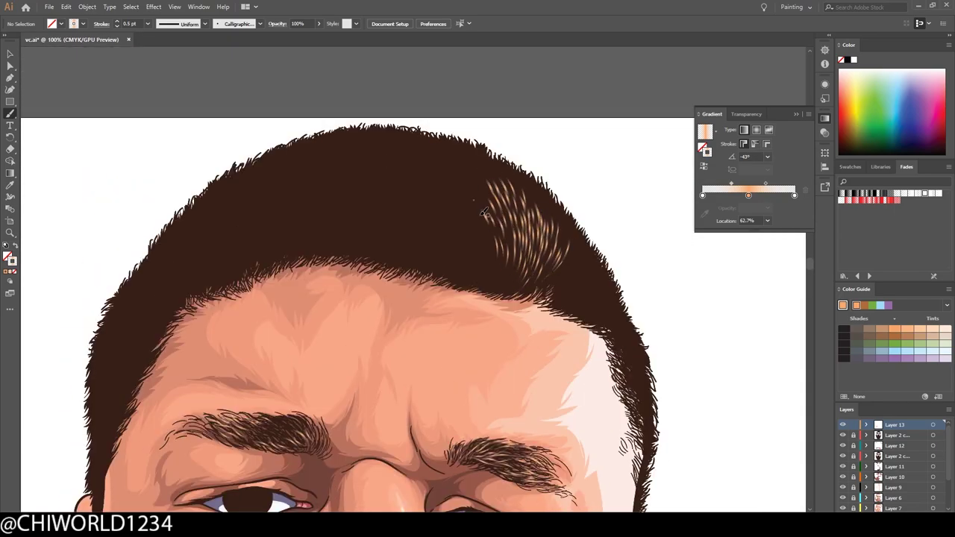
Paint light gradient strands across the hair crown, checking the whole head at fit and 100% zoom.
scroll(578, 308, right, 1)
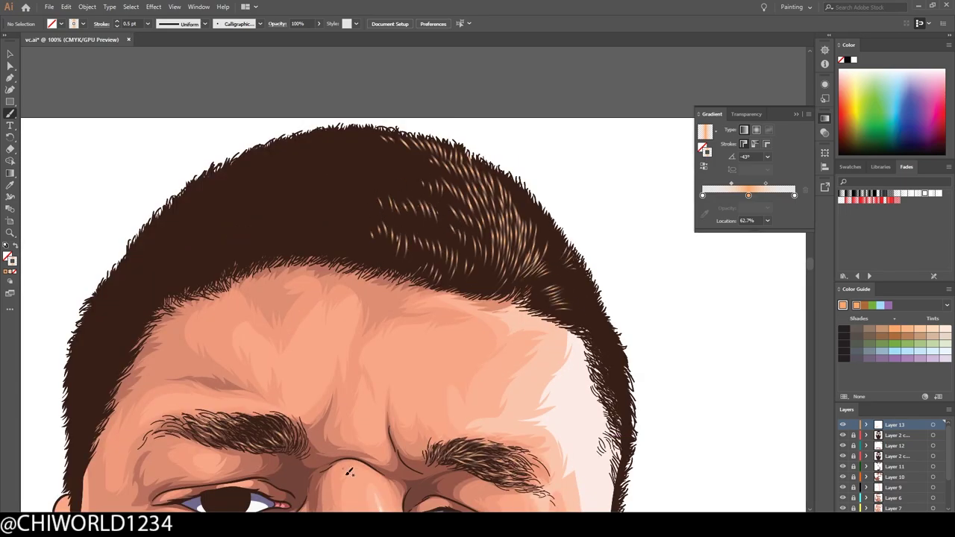
scroll(348, 472, left, 2)
key(ctrl+0)
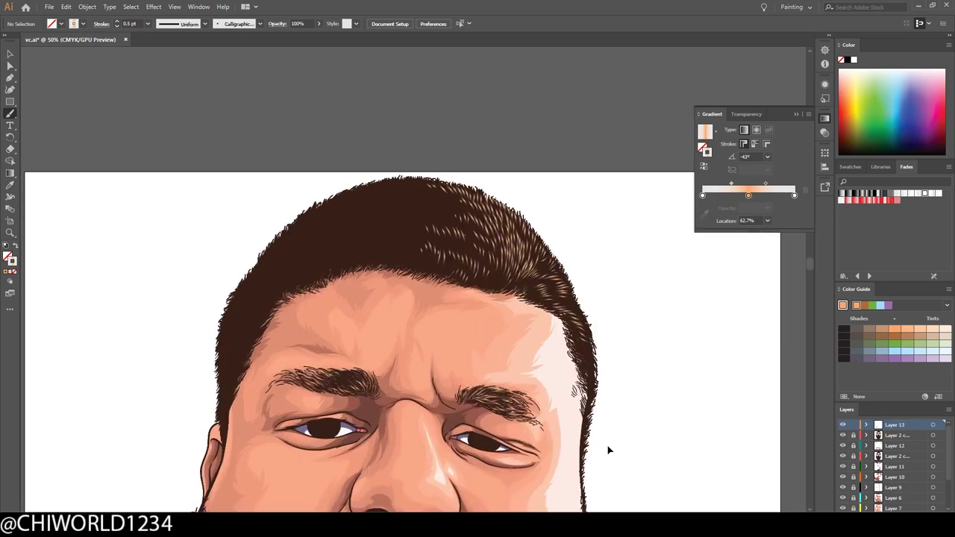
key(ctrl+1)
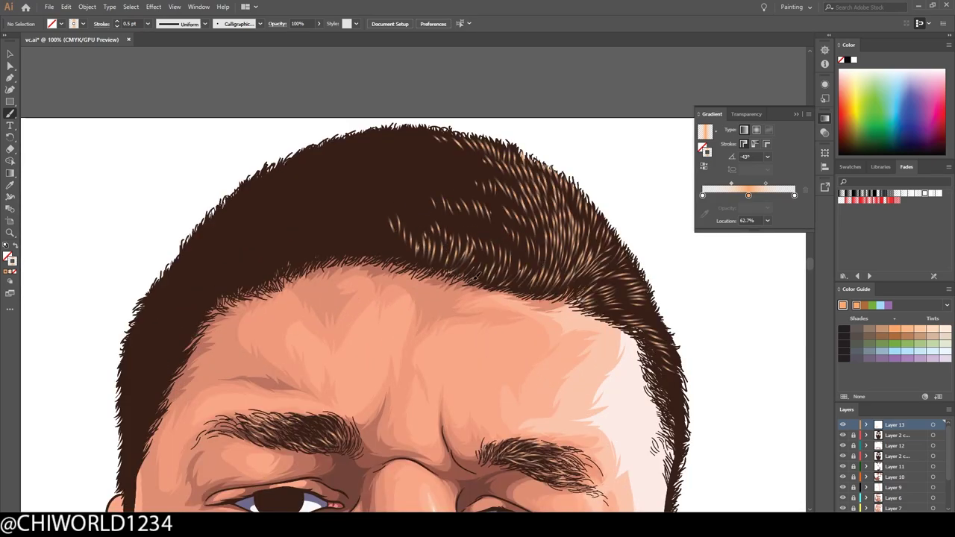
drag(475, 238, 477, 216)
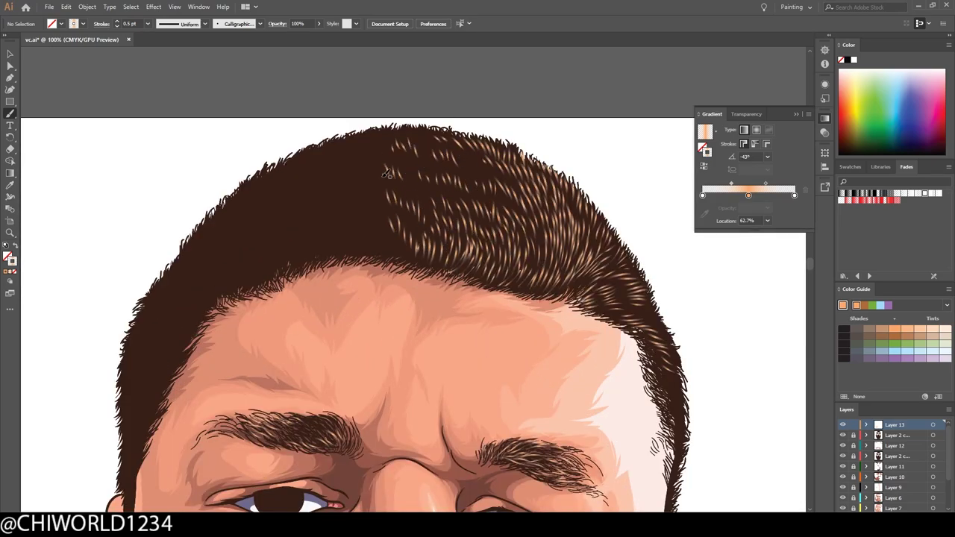
key(ctrl+0)
key(ctrl+1)
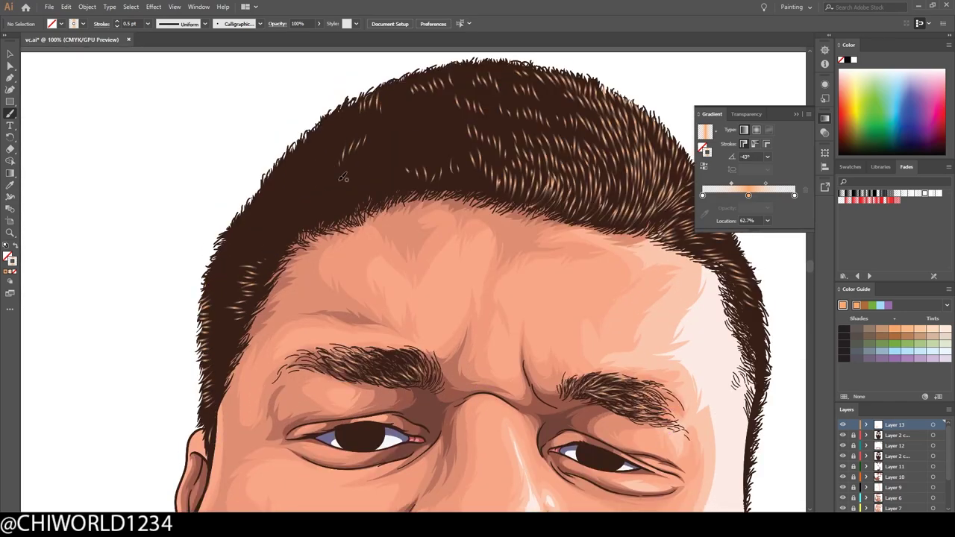
key(ctrl+minus)
key(ctrl+minus)
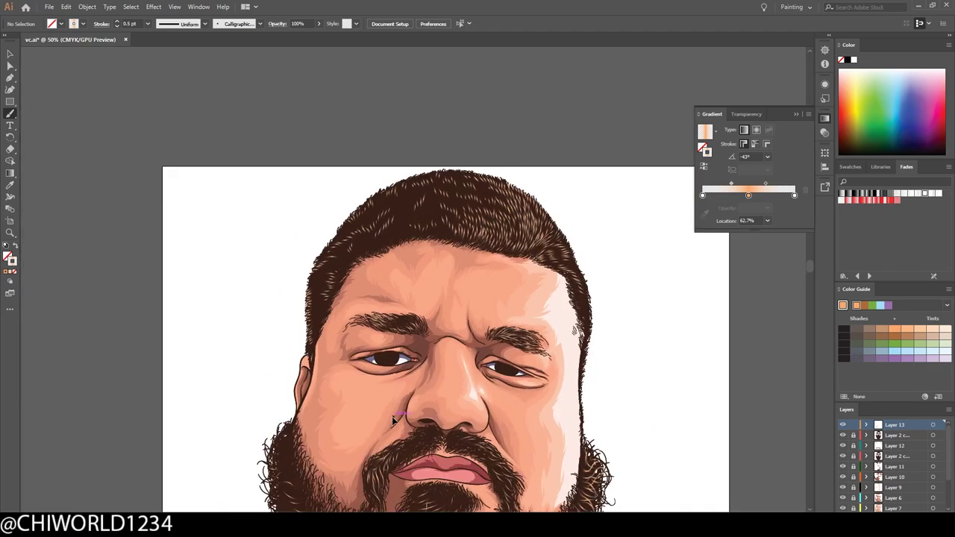
key(ctrl+plus)
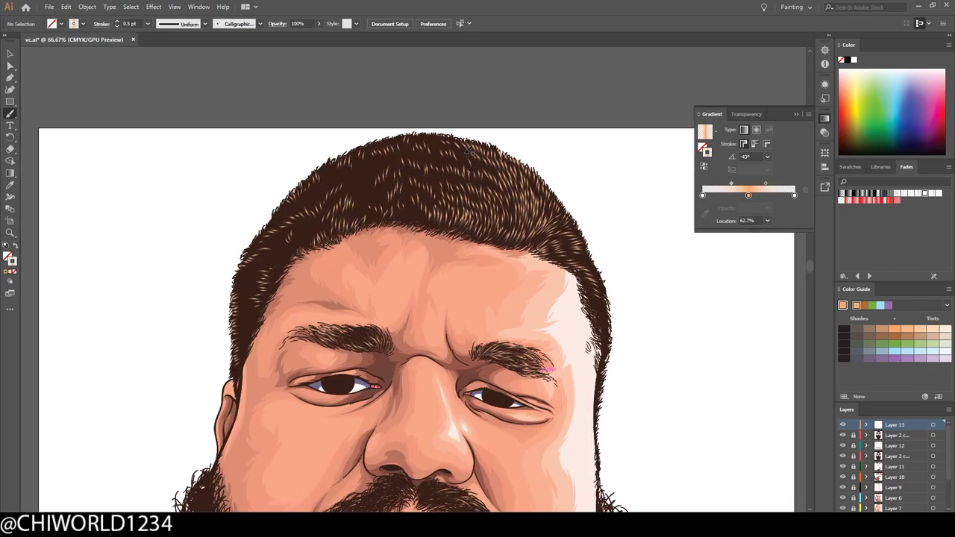
key(ctrl+minus)
key(ctrl+1)
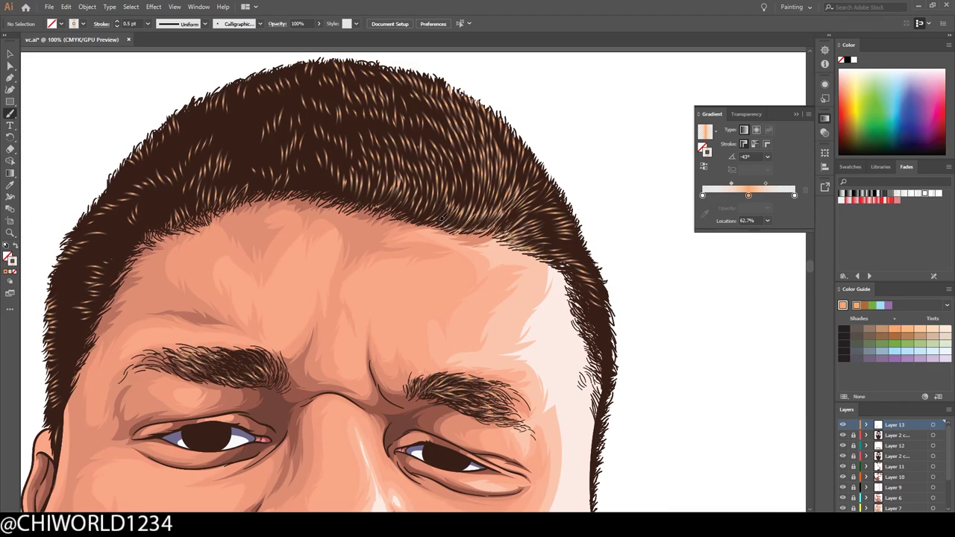
scroll(675, 437, left, 3)
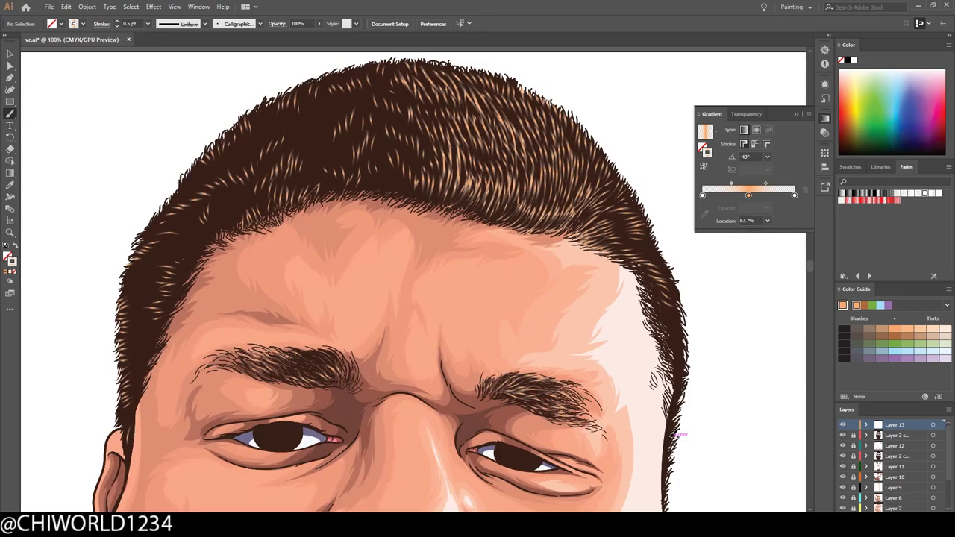
key(ctrl+minus)
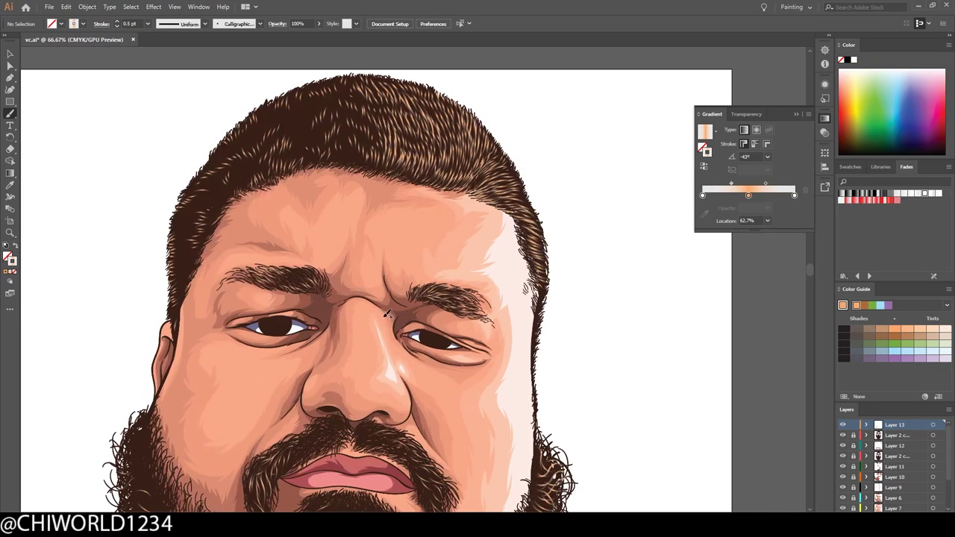
Paint two more light gradient strands on the beard.
key(ctrl+minus)
key(ctrl+plus)
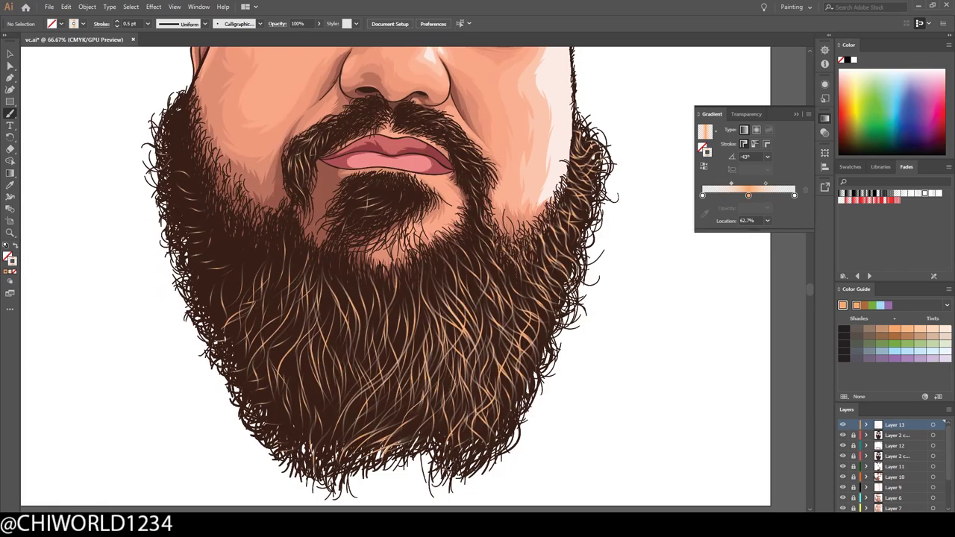
drag(336, 445, 314, 379)
drag(499, 354, 486, 268)
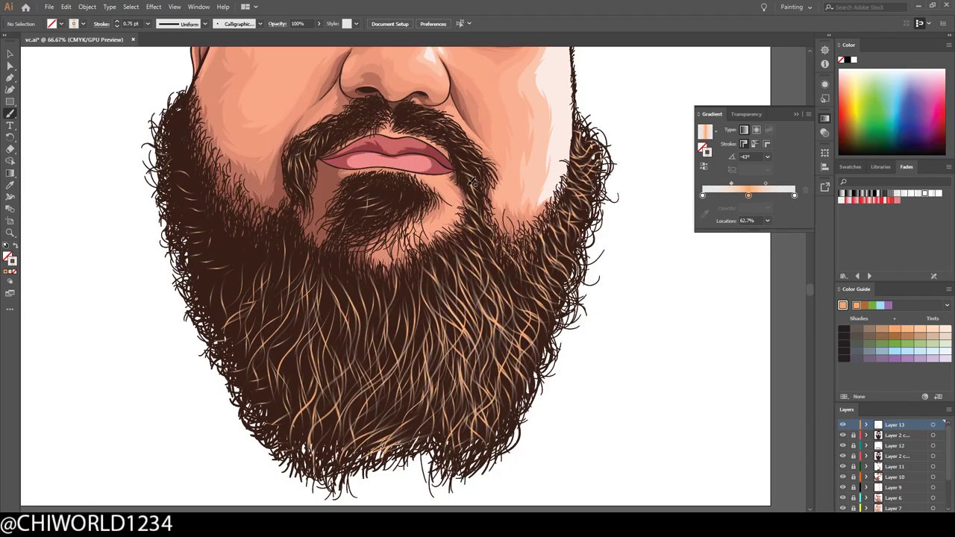
key(ctrl+minus)
key(ctrl+plus)
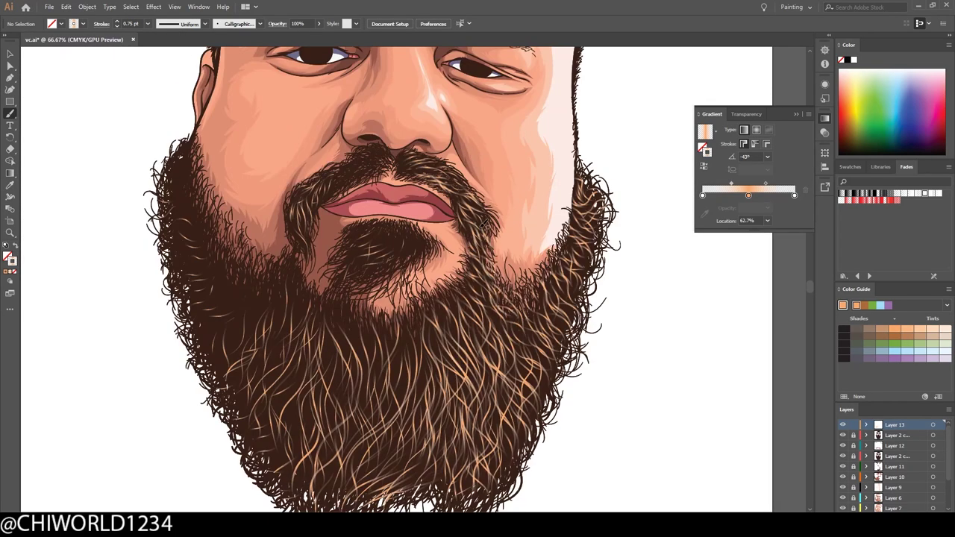
Zoom and pan to review the face and highlighted beard.
key(ctrl+minus)
scroll(505, 406, down, 1)
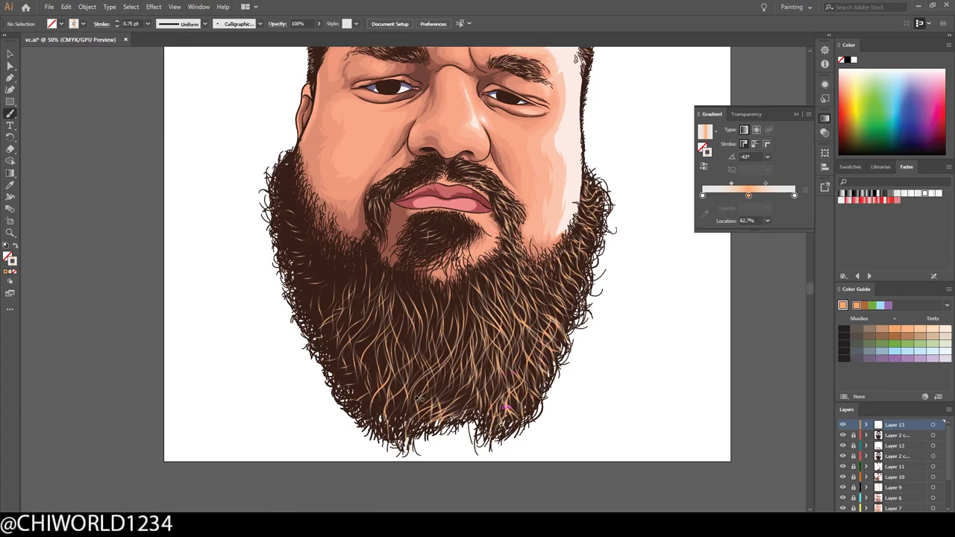
scroll(507, 313, up, 1)
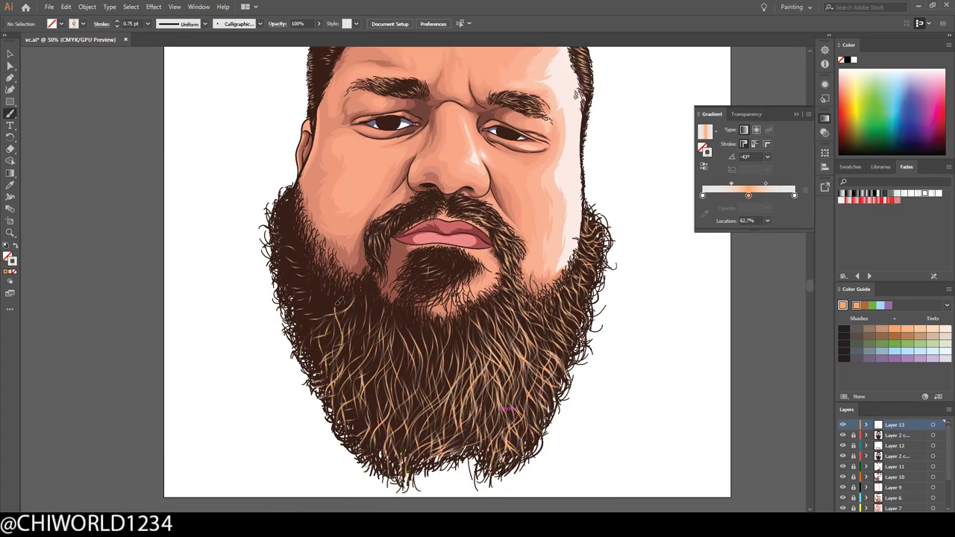
key(ctrl+plus)
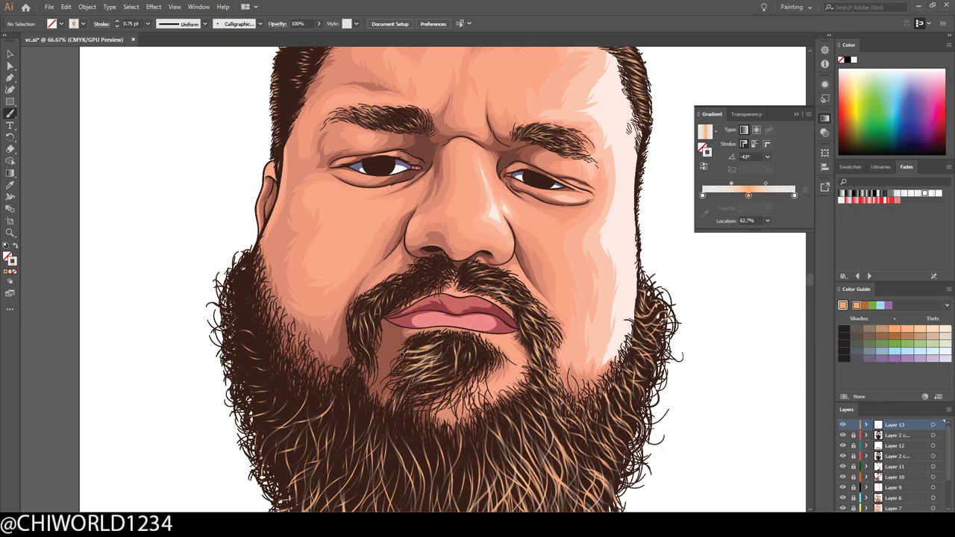
scroll(448, 328, down, 1)
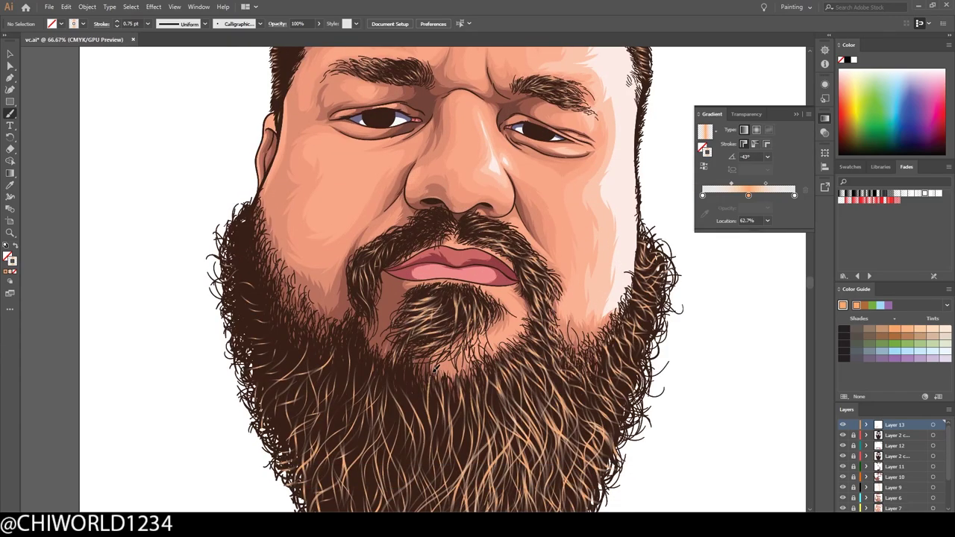
mouse_move(566, 371)
mouse_down()
mouse_move(525, 356)
mouse_move(569, 344)
mouse_up()
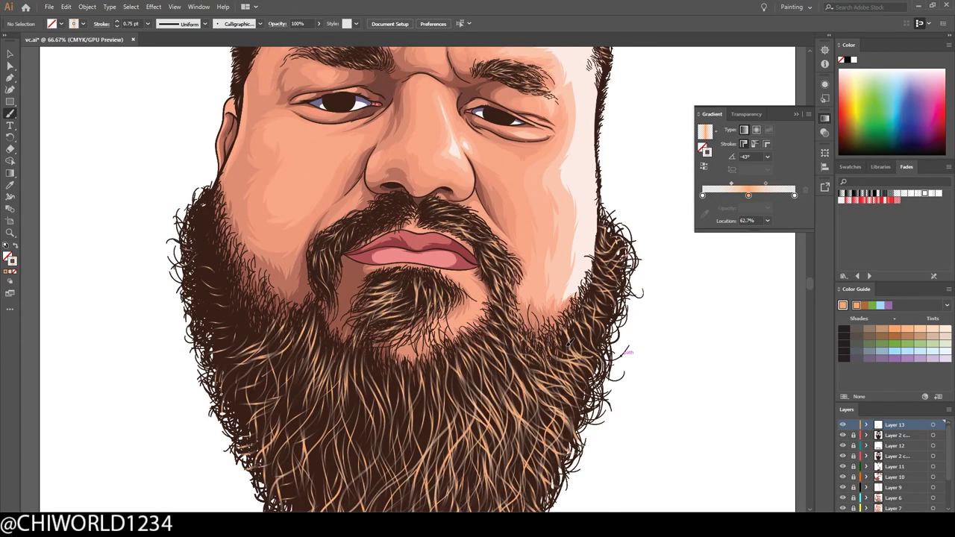
scroll(669, 385, up, 4)
scroll(669, 385, up, 1)
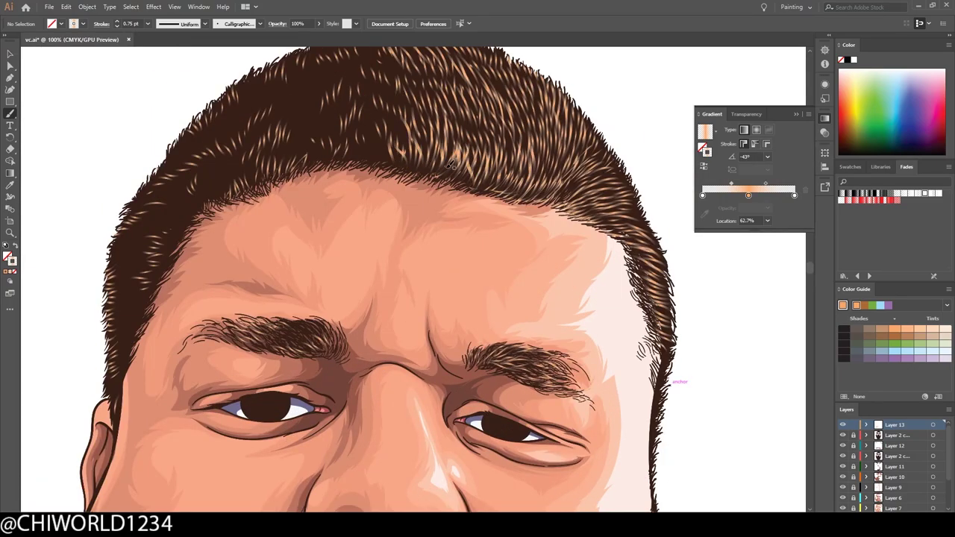
scroll(669, 385, down, 3)
Reset fill and stroke to their default colours and fit the artboard in the window.
scroll(749, 478, up, 3)
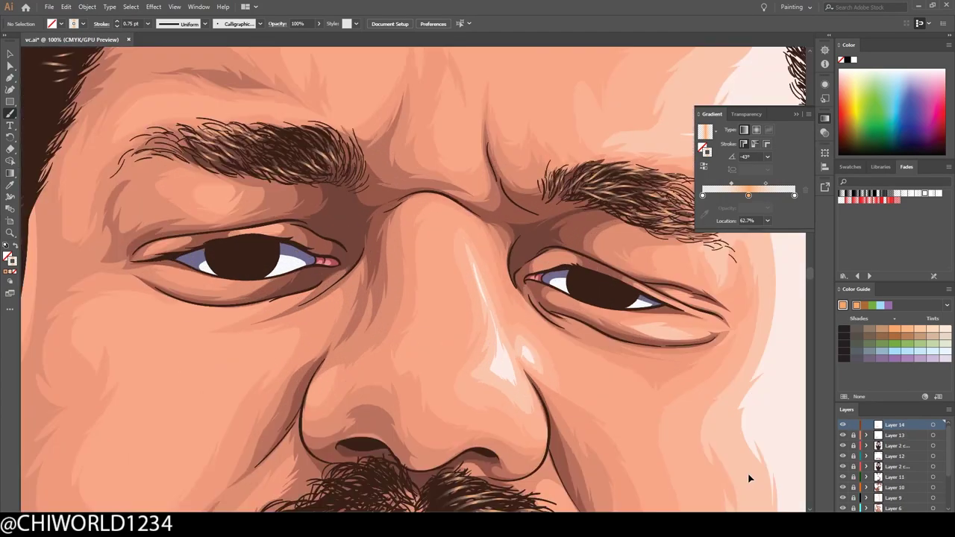
scroll(711, 268, up, 3)
click(12, 246)
scroll(515, 261, down, 3)
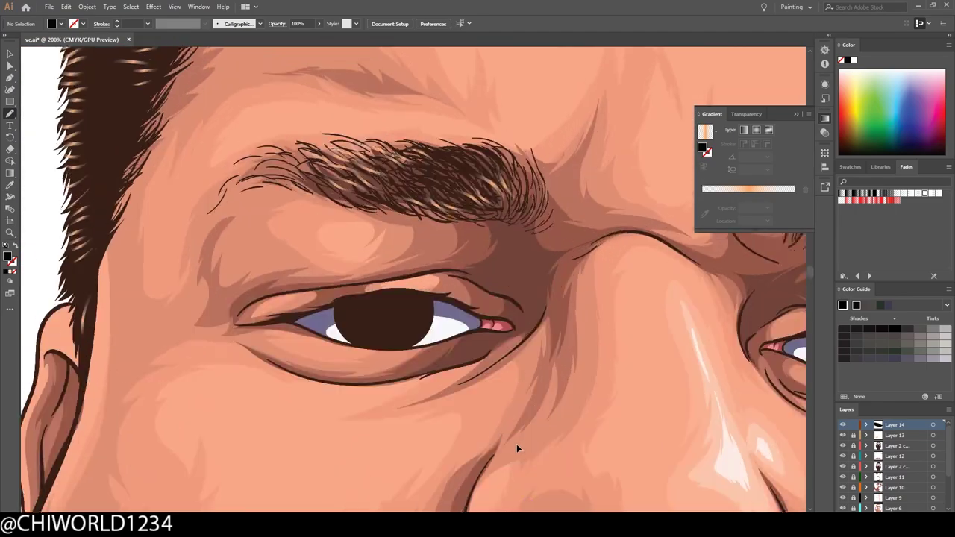
scroll(520, 445, up, 3)
key(ctrl+0)
Save the document and confirm the dark colour for the irises.
click(49, 7)
click(76, 87)
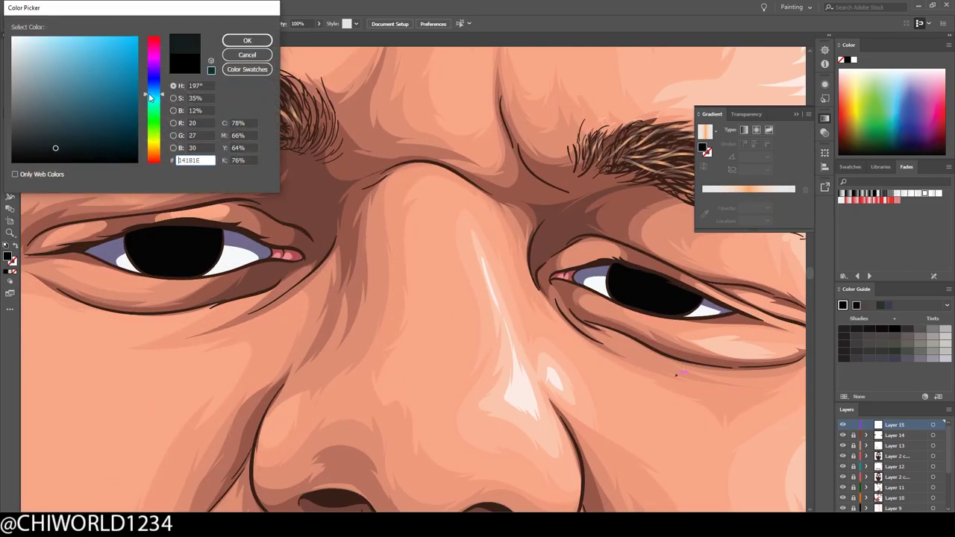
key(Return)
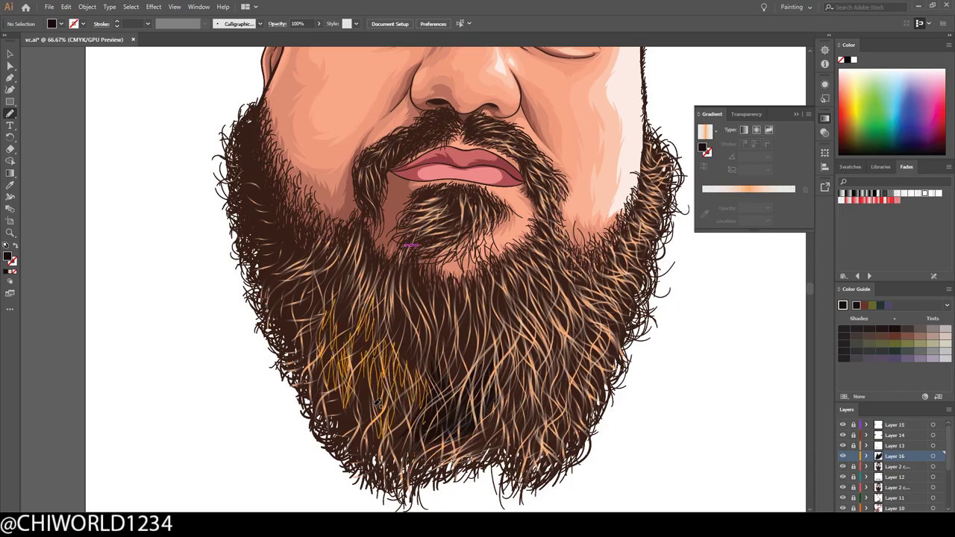
Brush two gradient highlight strands along the left temple hairline.
drag(288, 277, 279, 288)
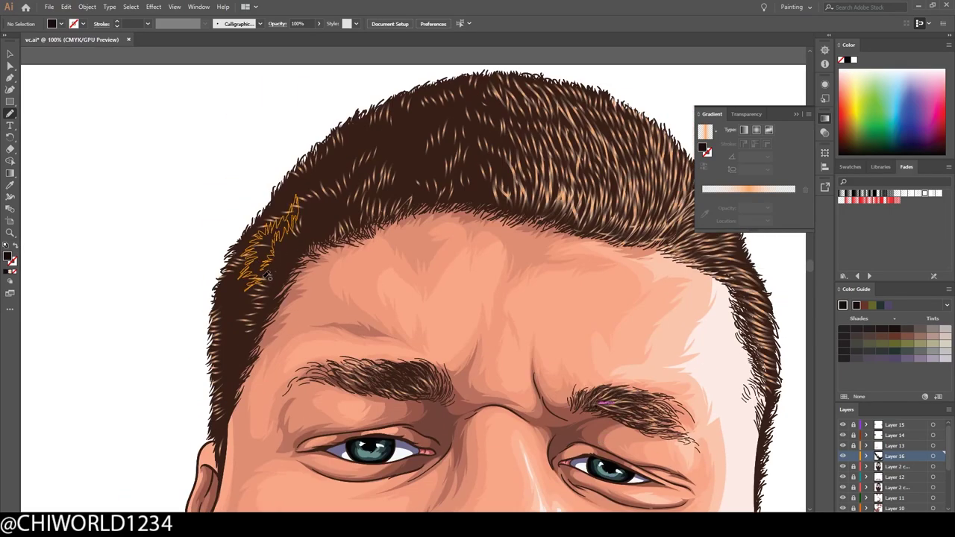
drag(407, 112, 359, 152)
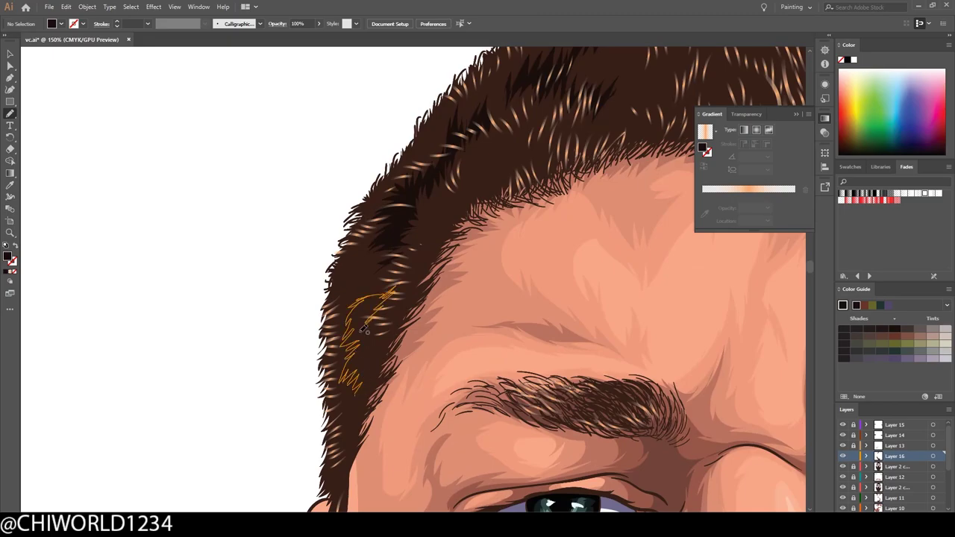